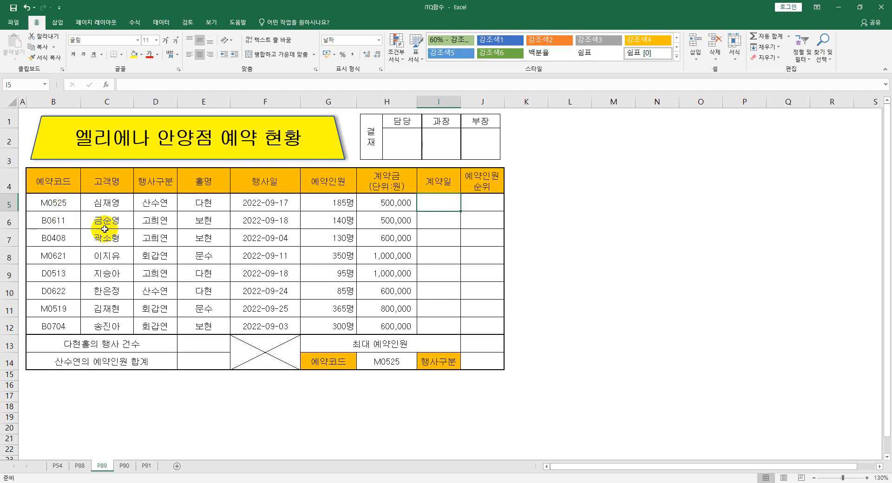
- Start a DATE formula in I5 with year 2022 and the month extracted from the reservation code as MID(B5,2,2)
type("=")
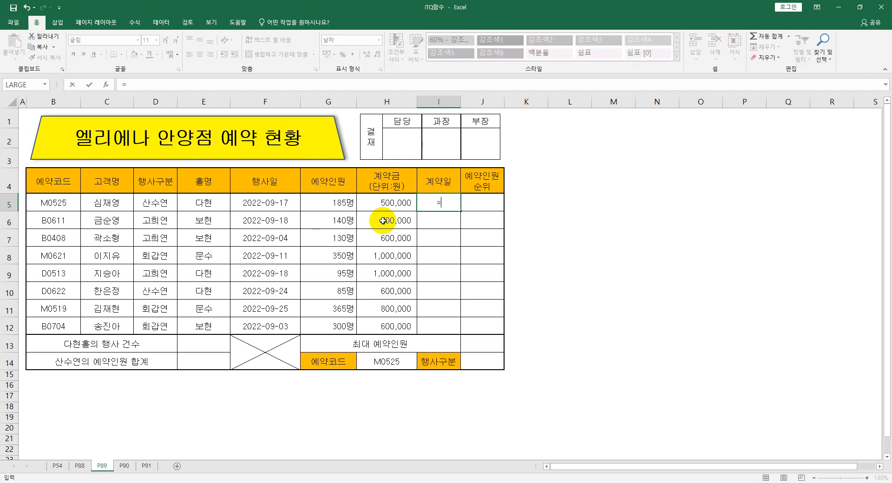
type("date")
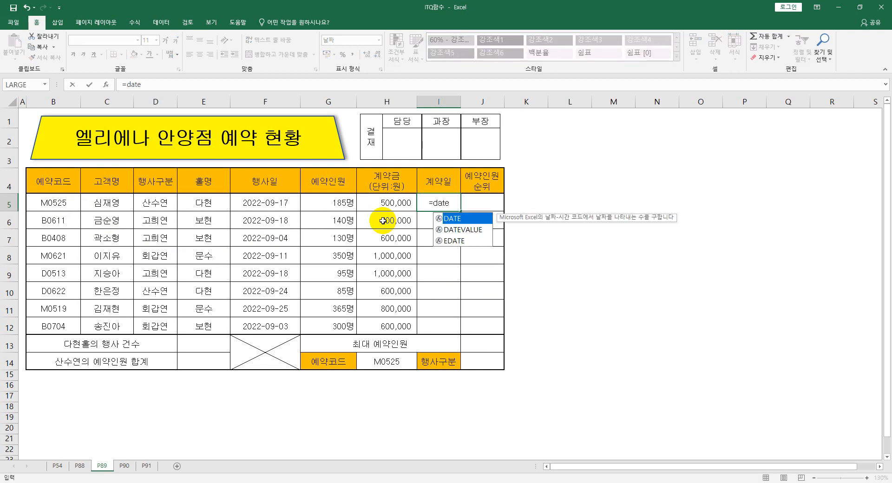
key("Tab")
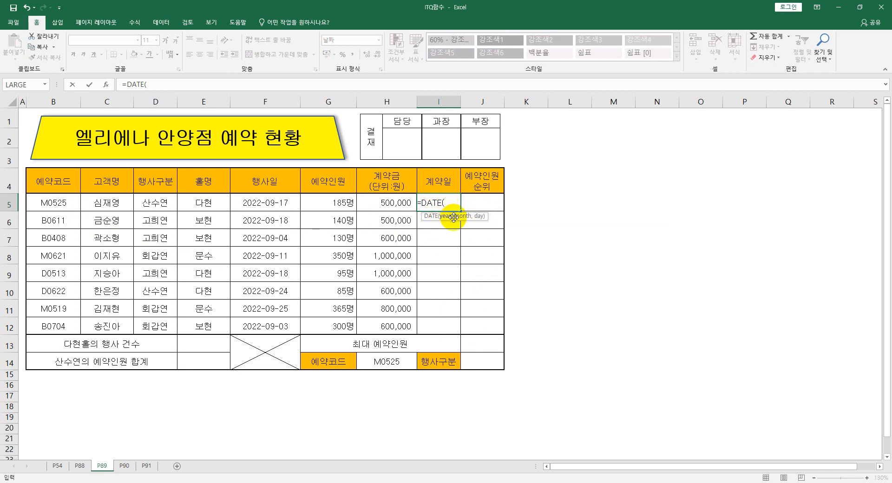
type("2022")
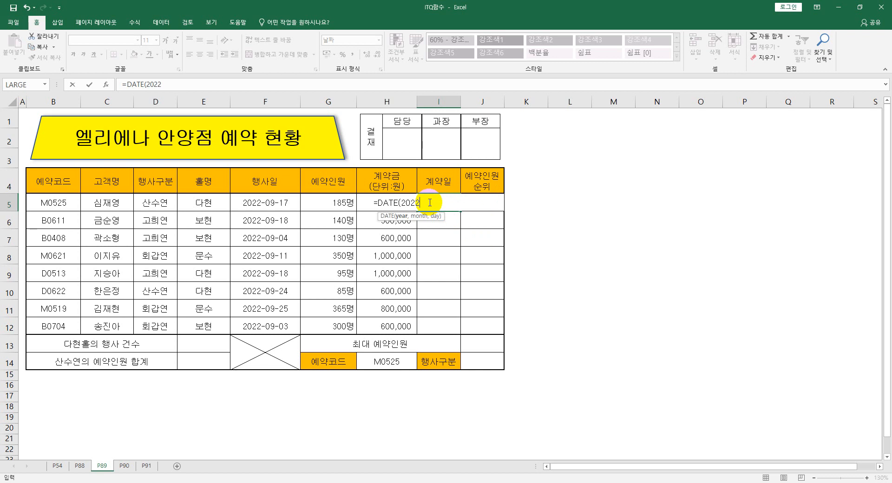
type(",")
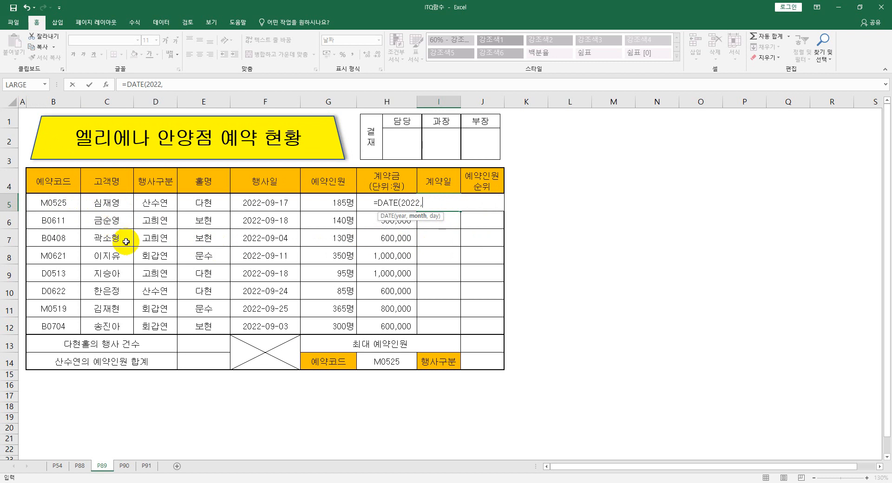
type("MID(")
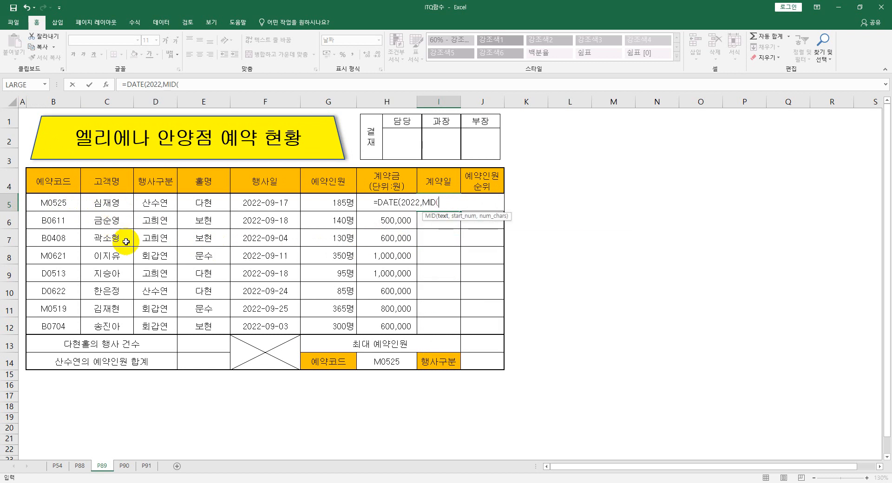
left_click(51, 203)
type(",2,2")
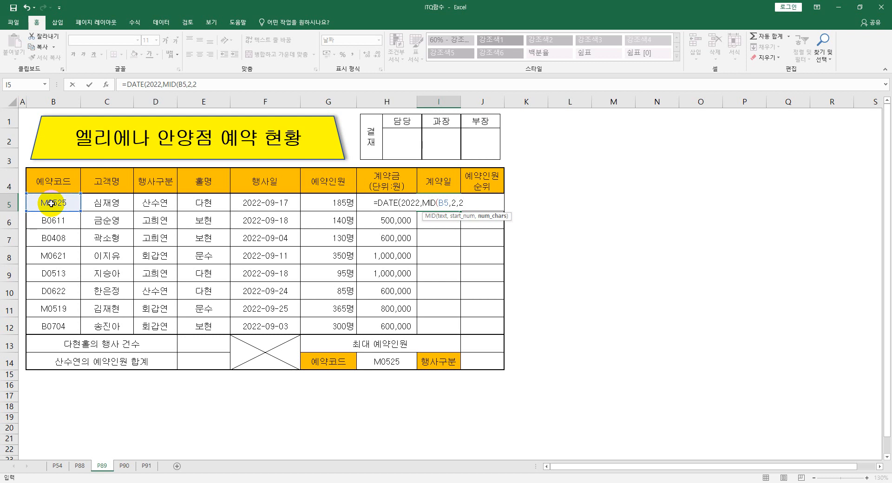
type(")")
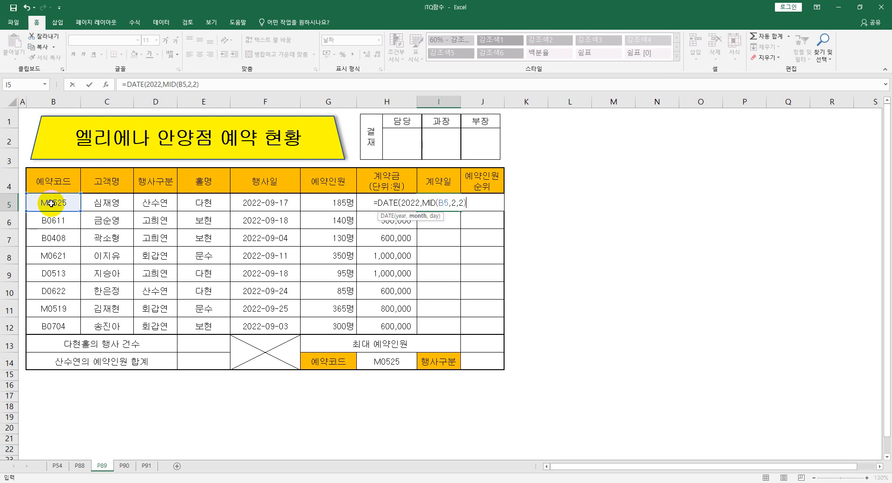
- Complete the I5 date formula with MID(B5,4,2) as the day, and fill it down through I12
type(",")
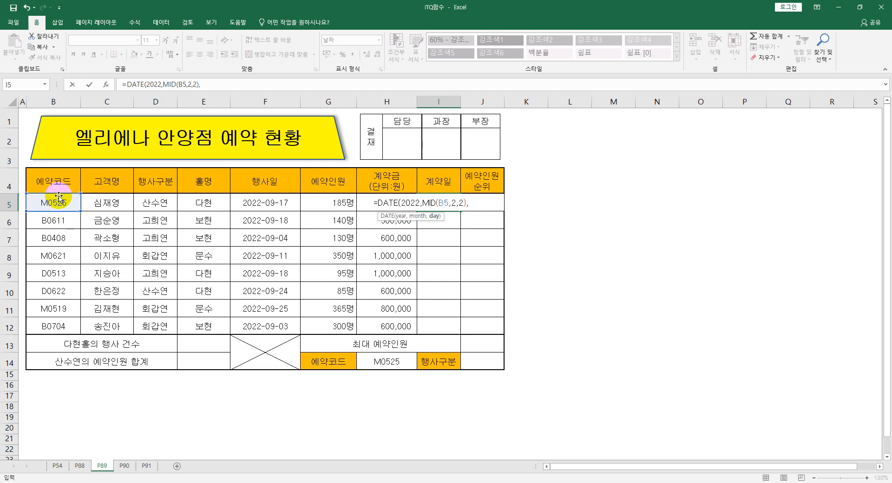
type("MID(")
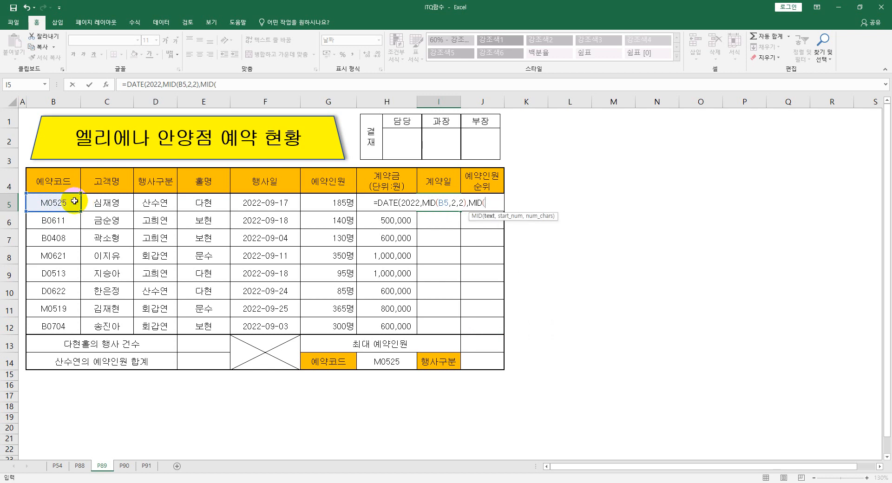
left_click(54, 207)
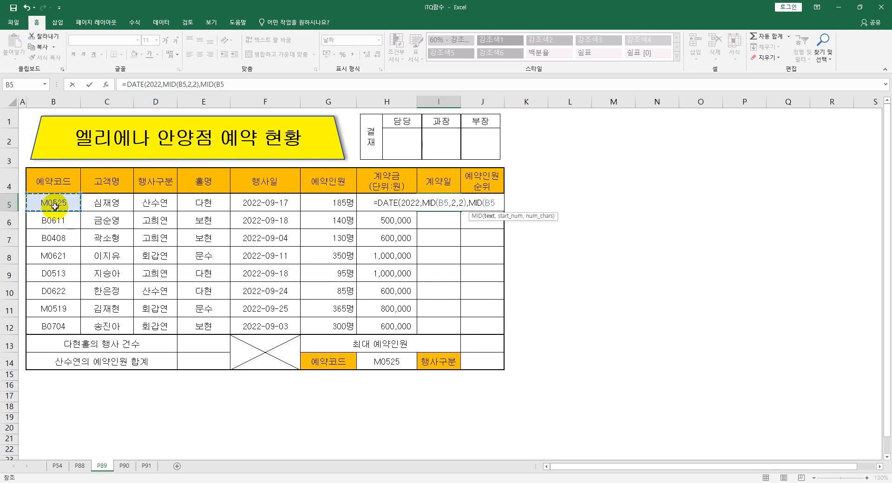
type(",")
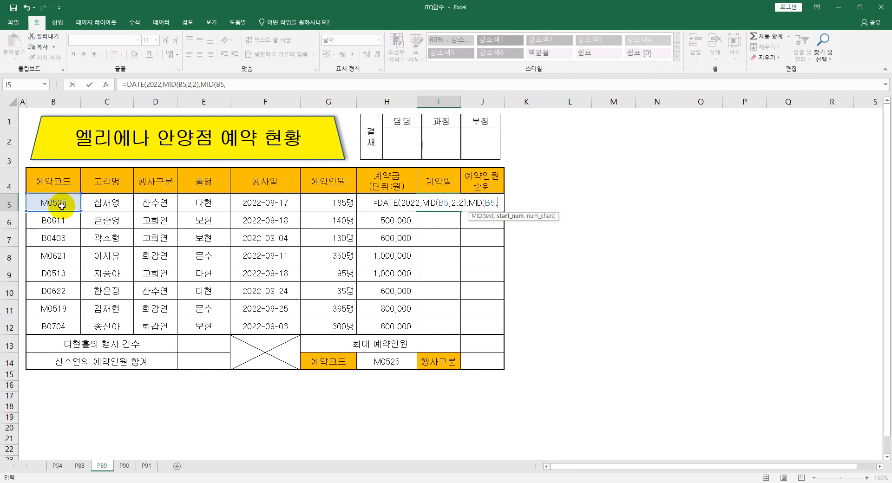
type("4,2")
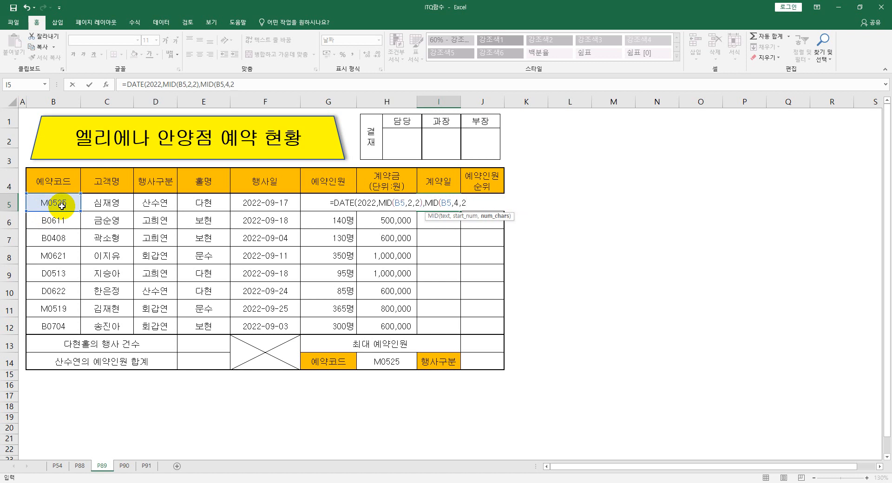
type(")")
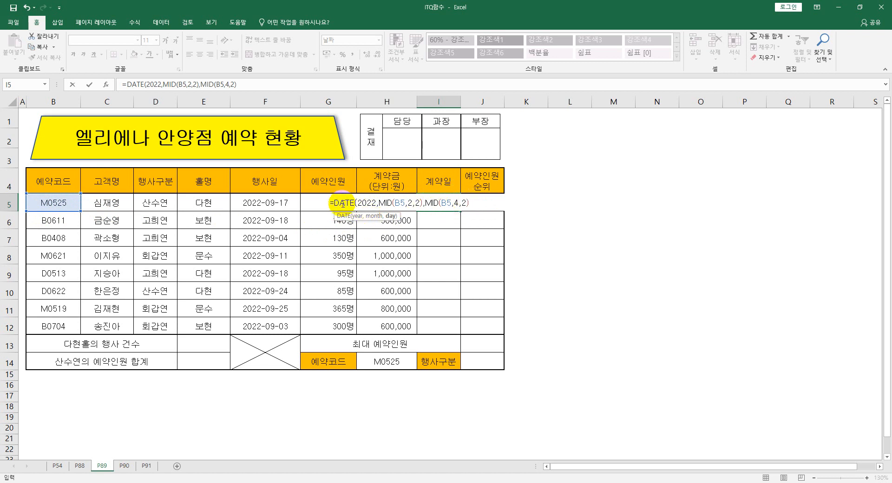
type(")")
key("Return")
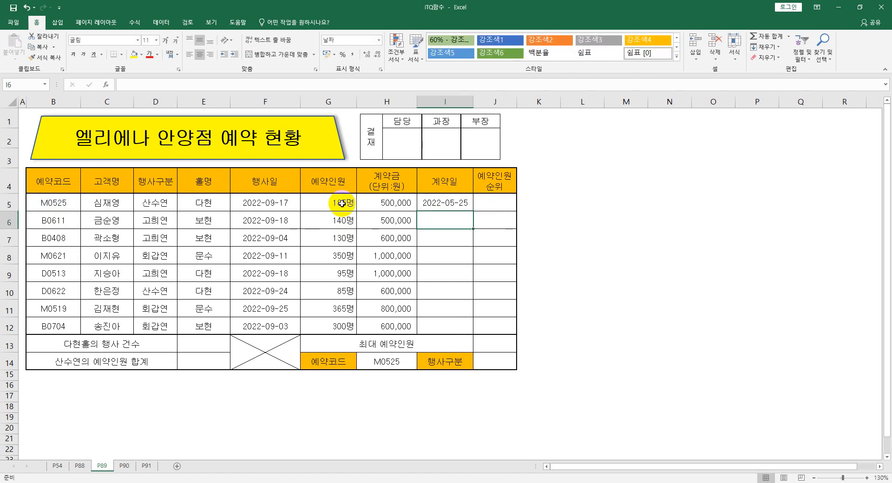
left_click(435, 200)
left_click_drag(473, 211, 461, 329)
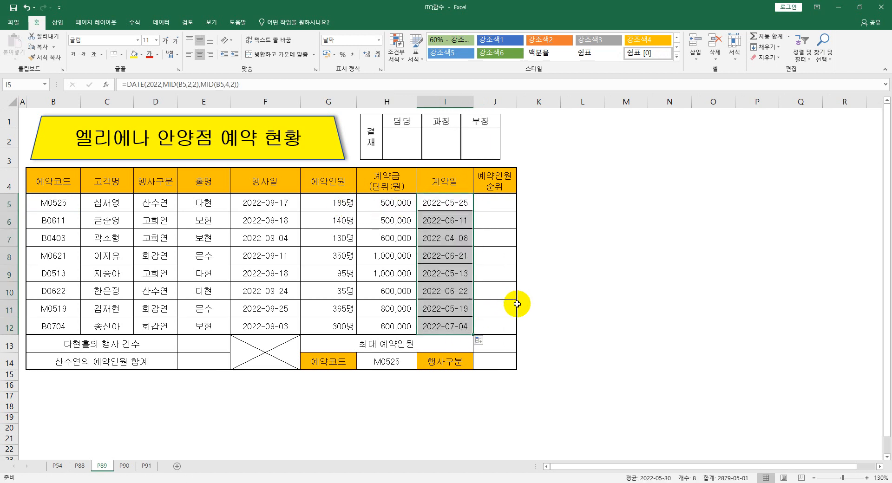
- Copy the formula text from I5 and enter it in L5 as a note prefixed with "1."
left_click(450, 207)
left_click_drag(249, 79, 122, 84)
key("ctrl+c")
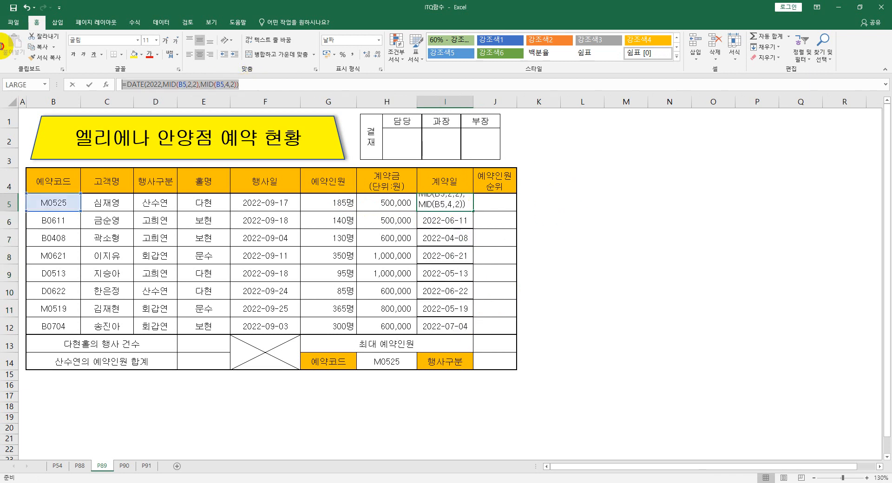
key("Escape")
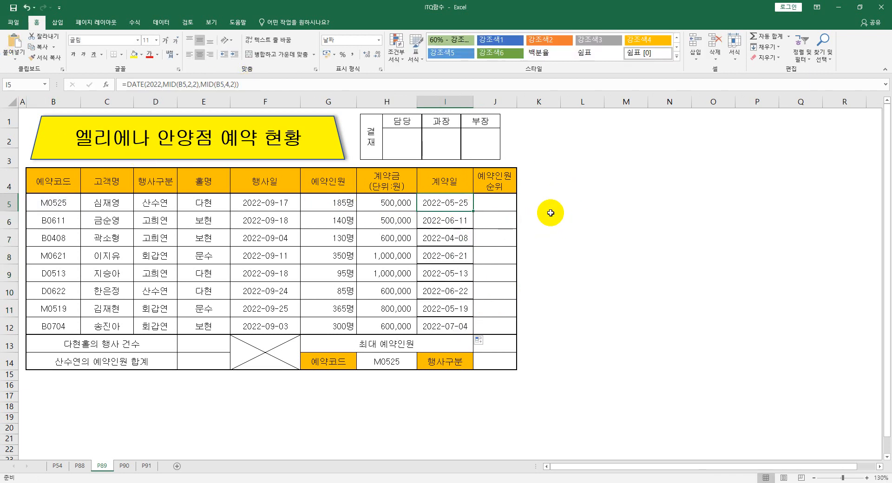
left_click(557, 206)
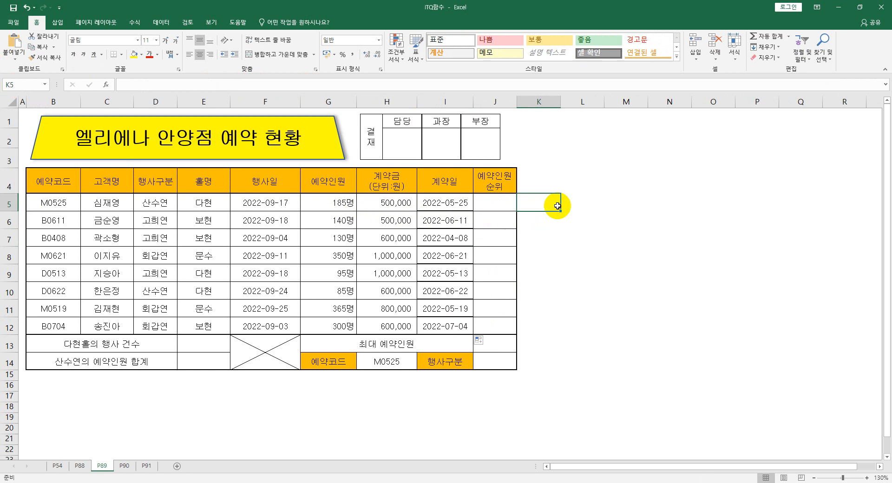
left_click(566, 205)
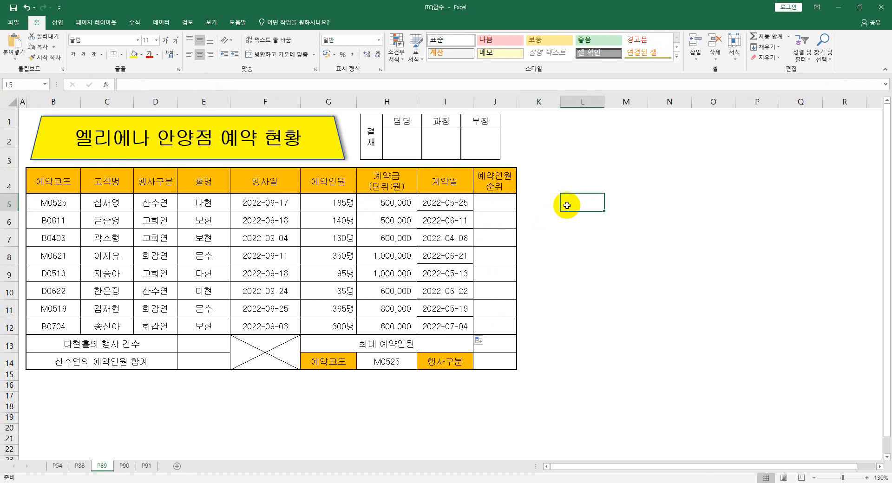
type("1.")
key("ctrl+v")
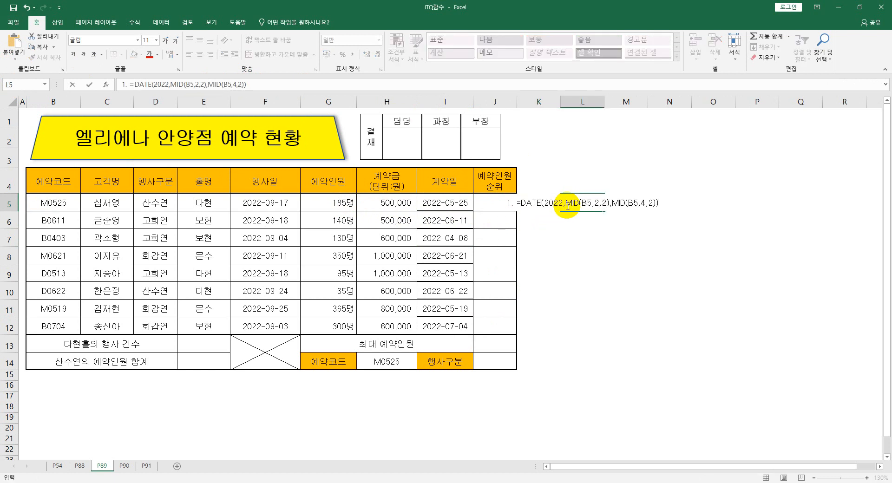
left_click(577, 175)
- Left-align and bold the note cells L5:L11, and narrow column K to a width of about 0.85
left_click_drag(582, 203, 583, 306)
left_click(191, 56)
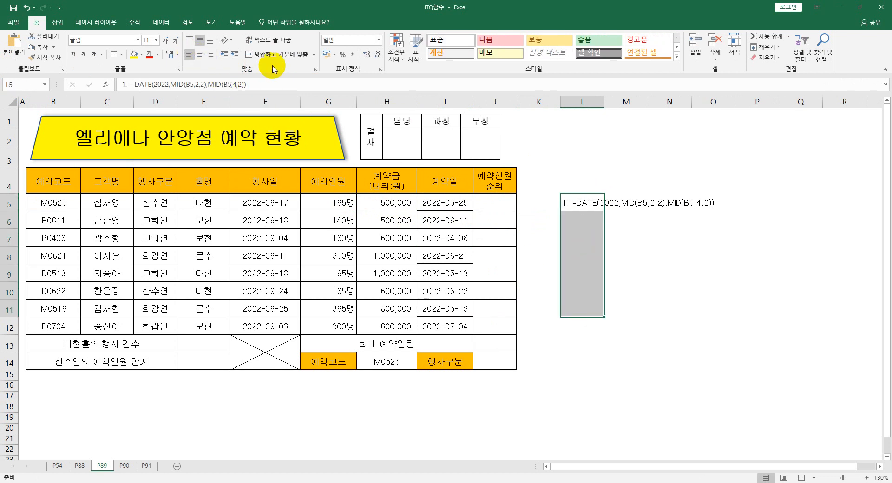
left_click(73, 54)
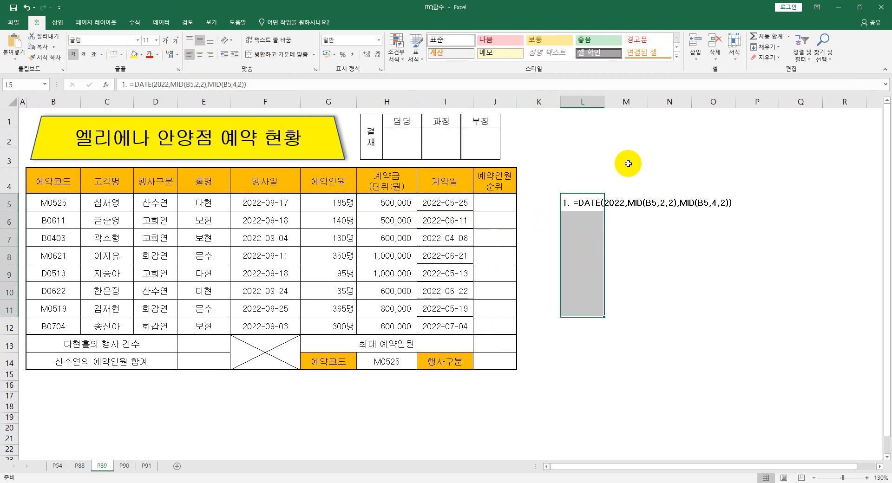
left_click_drag(560, 102, 524, 118)
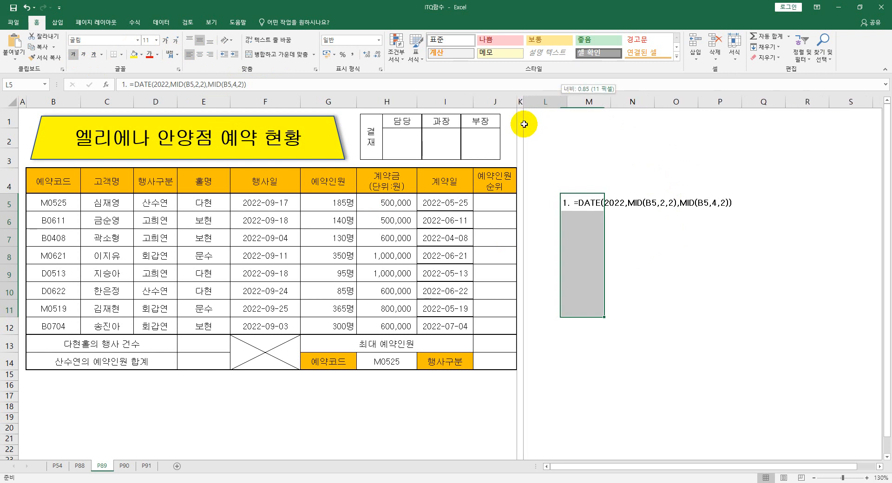
left_click(581, 306)
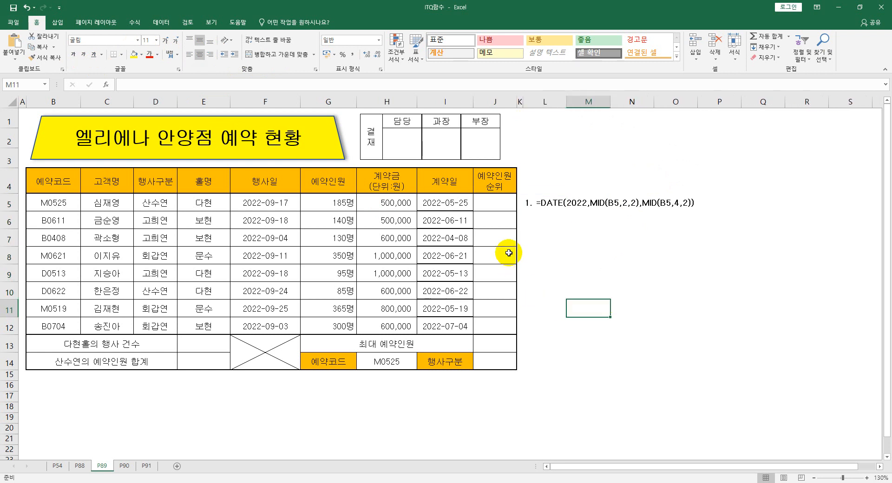
- Start a RANK.EQ formula in J5 and open its function arguments
left_click(497, 208)
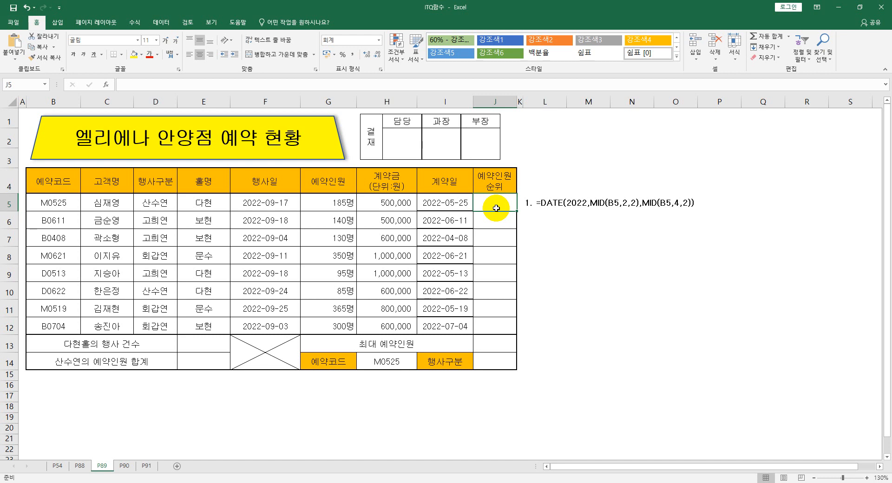
type("=")
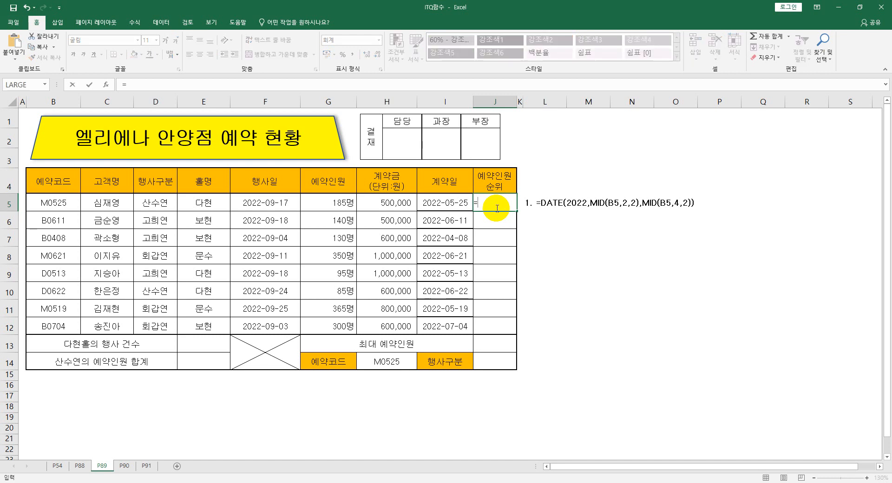
type("ran")
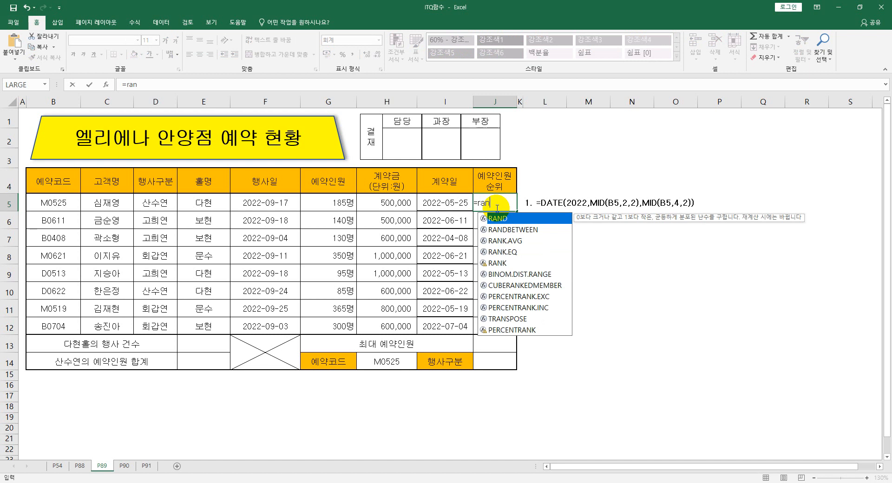
key("Down")
key("Down")
key("Down")
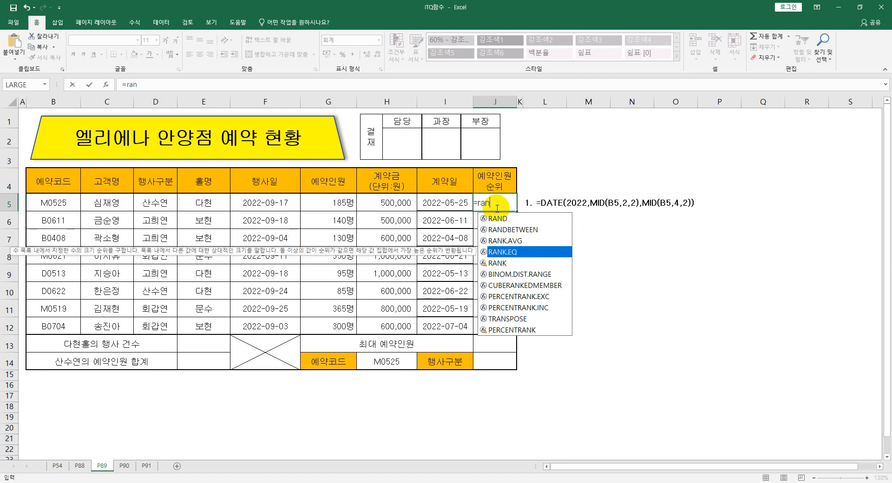
key("Tab")
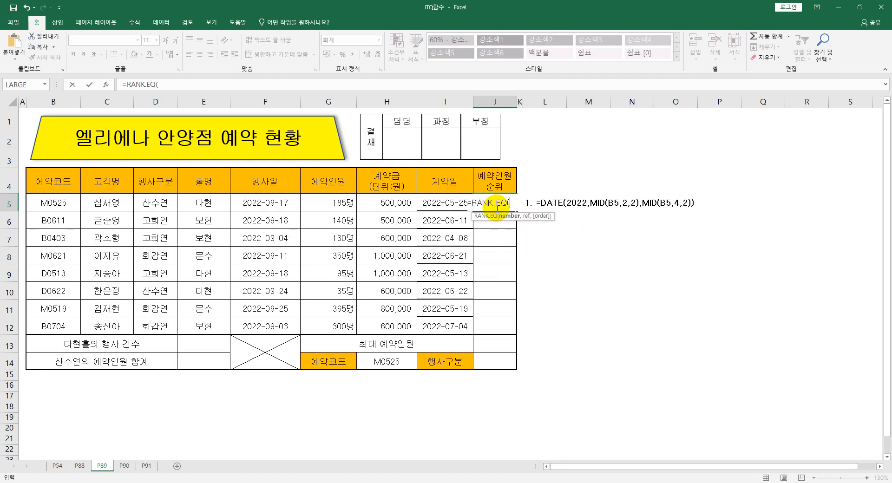
left_click(104, 85)
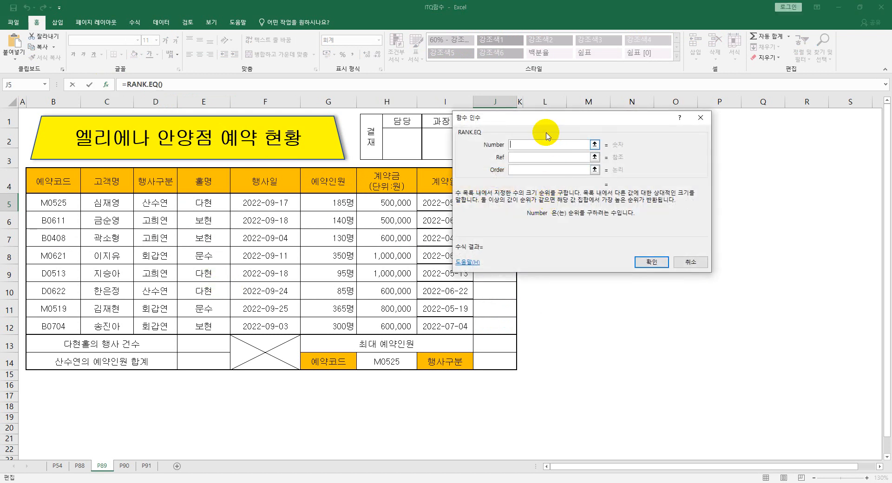
- Complete the RANK.EQ formula in J5 with G5 as the number, $G$5:$G$12 as the reference and 0 as the order
left_click_drag(548, 123, 623, 152)
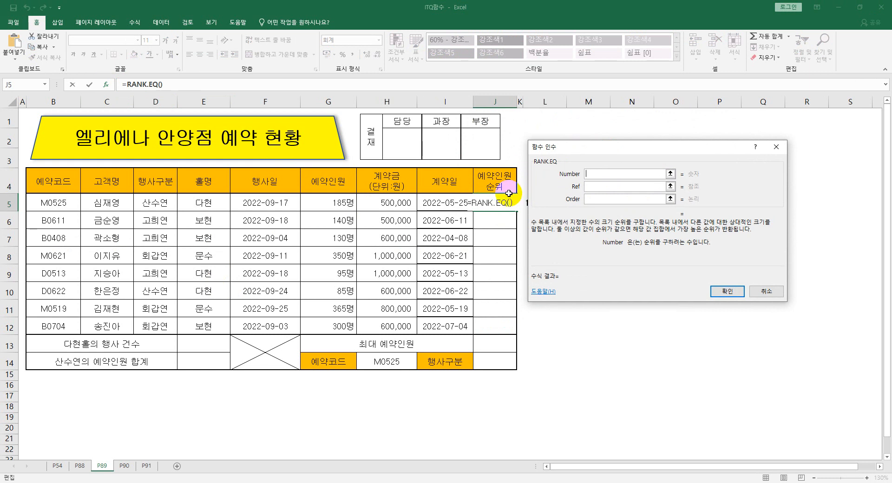
left_click(327, 204)
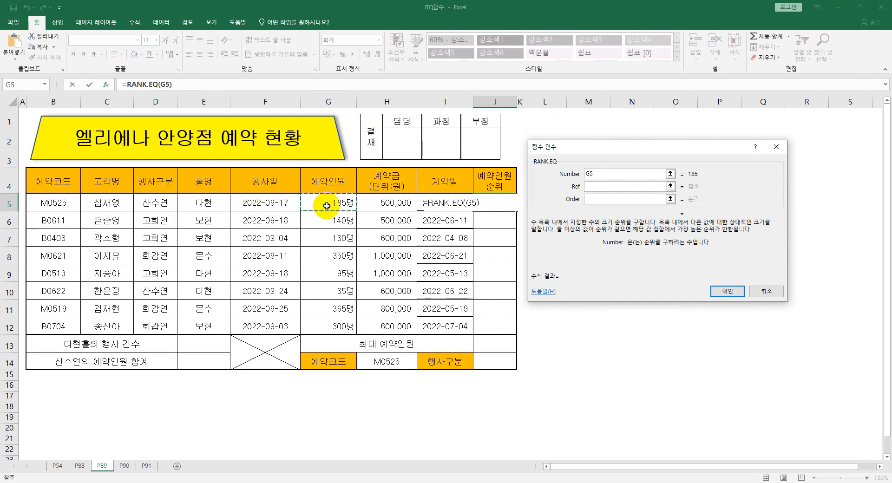
left_click(593, 188)
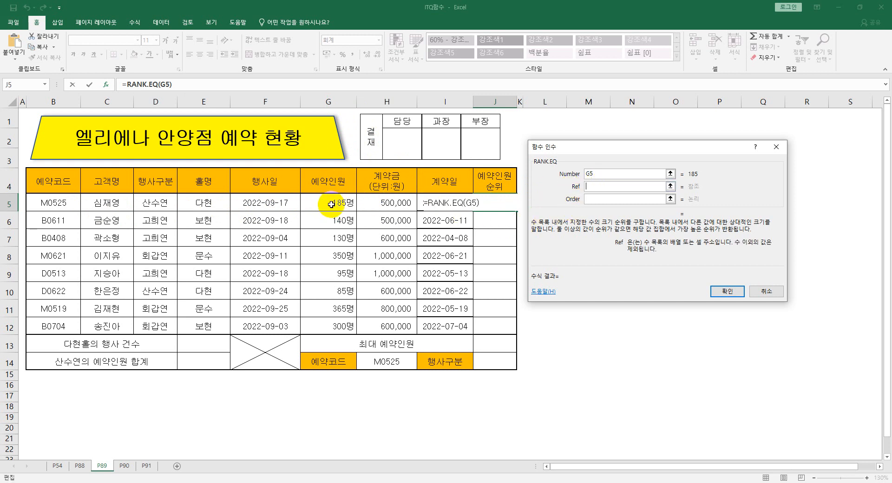
left_click_drag(330, 204, 329, 325)
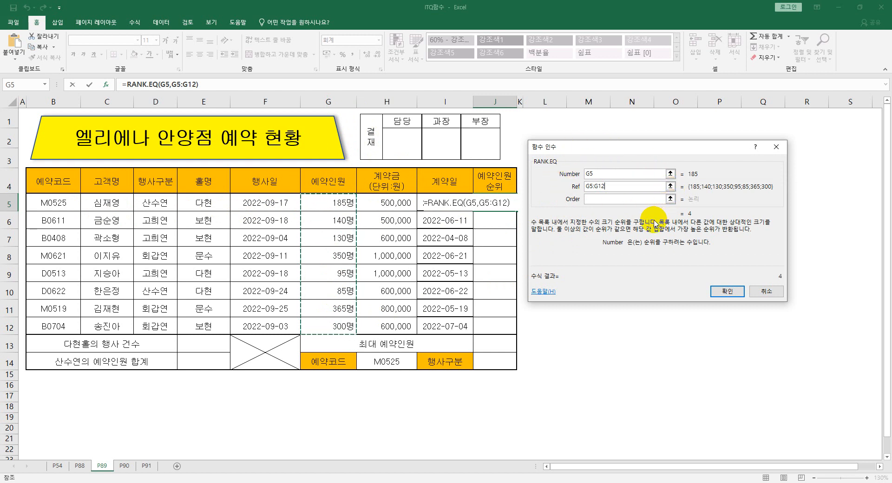
key("F4")
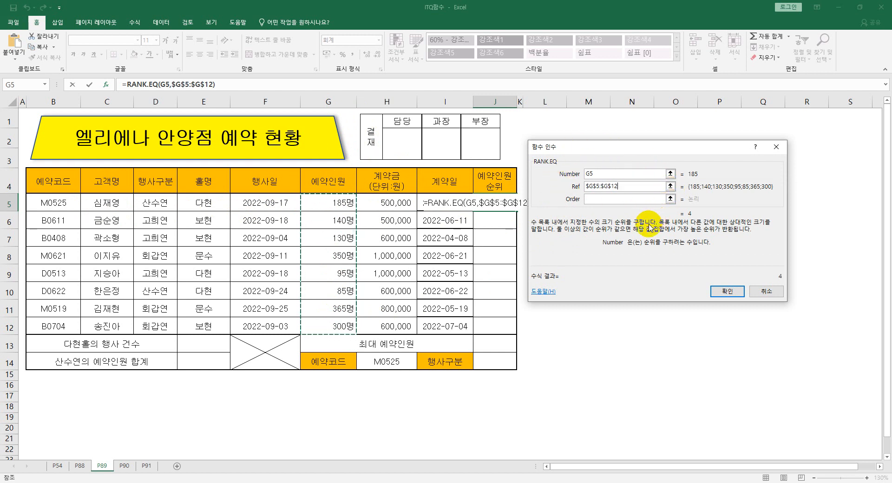
left_click(611, 200)
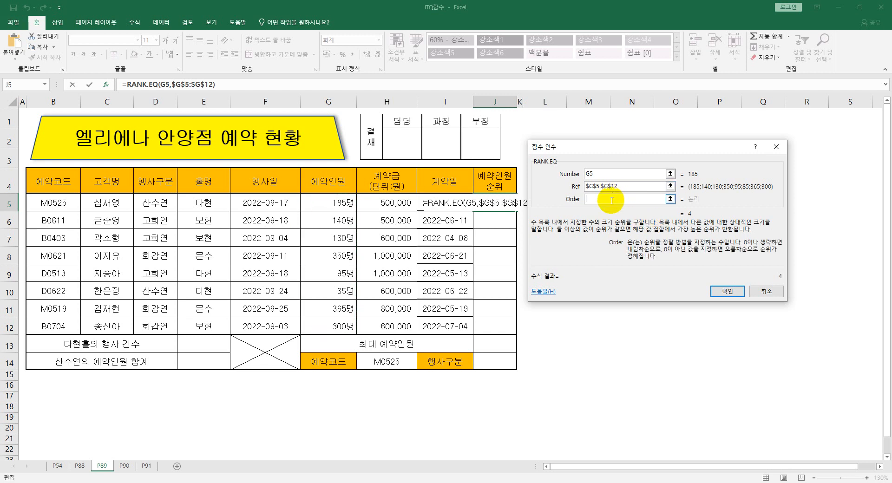
type("0")
left_click(718, 291)
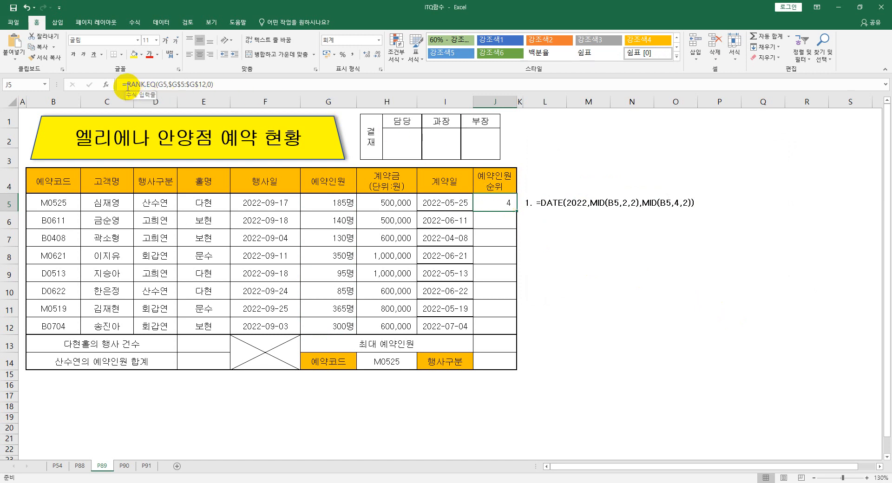
- Wrap the RANK.EQ formula in J5 in an IF function and set its logical test to RANK.EQ(G5,$G$5:$G$12,0)<=3
left_click(127, 85)
type("IF(")
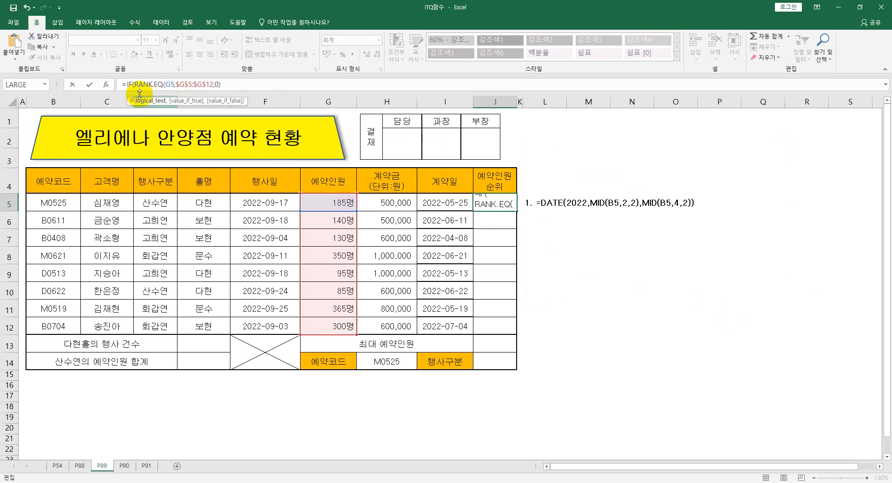
left_click(129, 85)
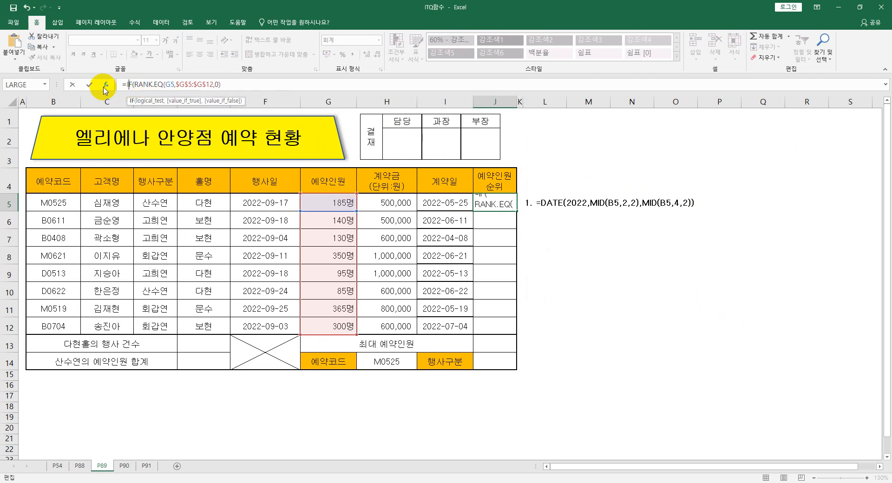
left_click(106, 85)
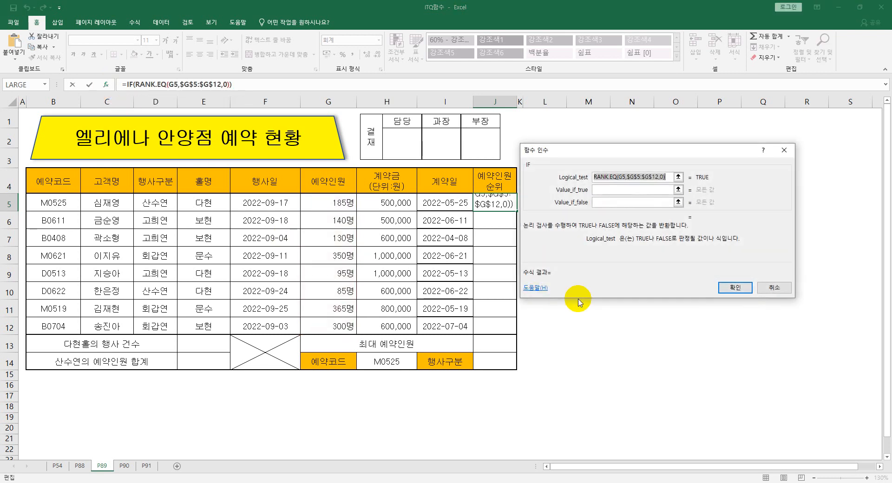
left_click_drag(625, 151, 639, 208)
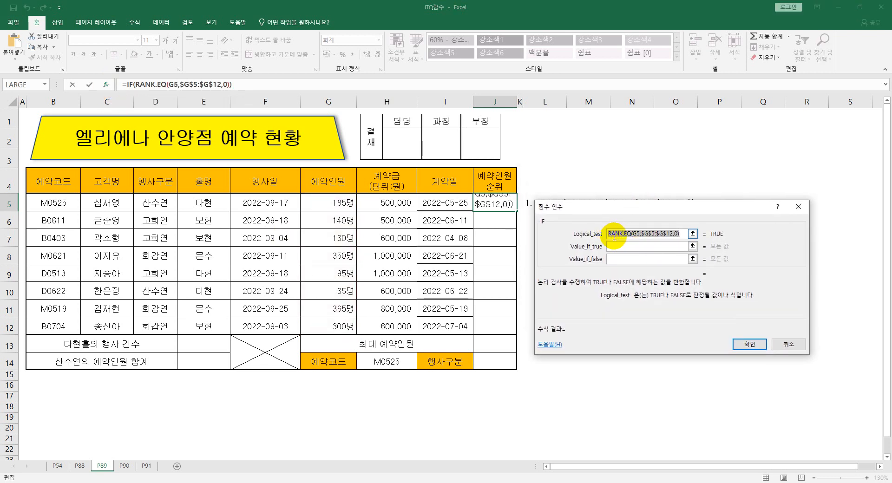
left_click(609, 233)
left_click_drag(609, 233, 679, 233)
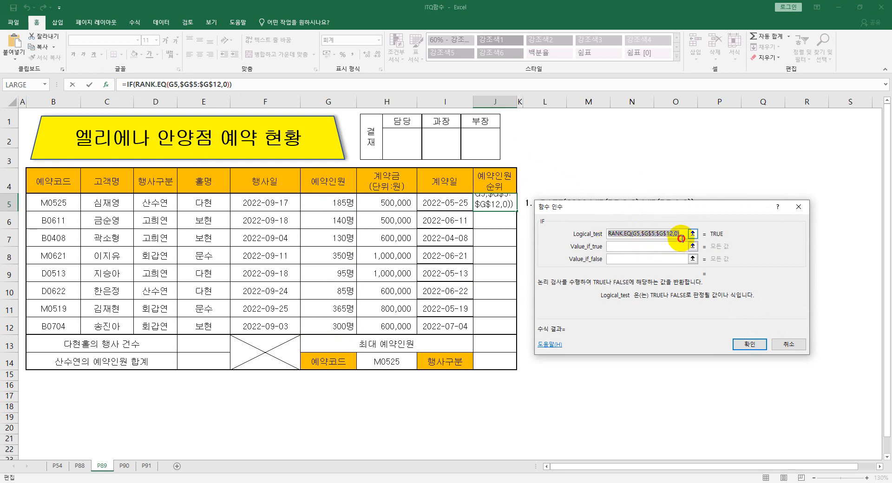
left_click(680, 233)
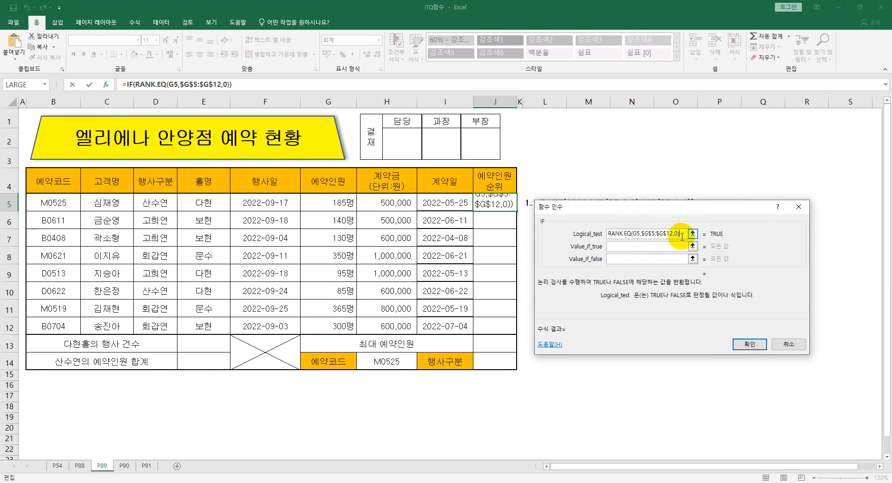
type("<=3")
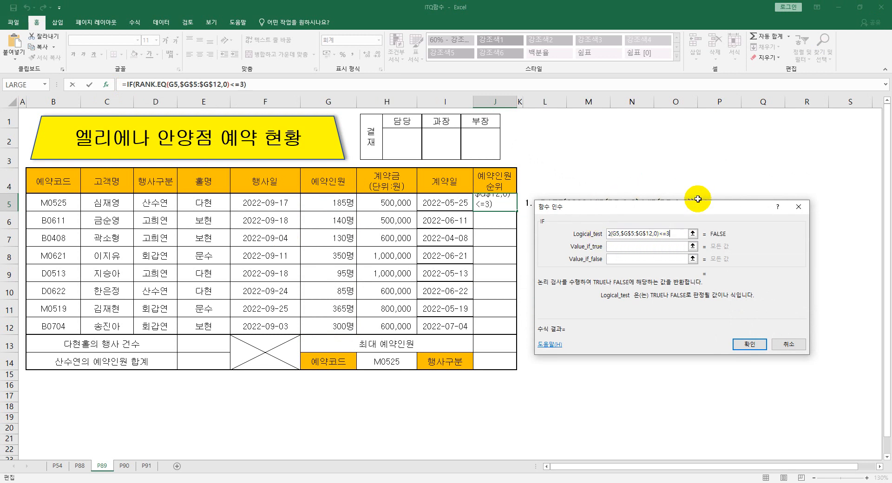
- Make the IF return RANK.EQ(G5,$G$5:$G$12,0) when true and "" when false, and fill J5 down through J12
left_click(612, 248)
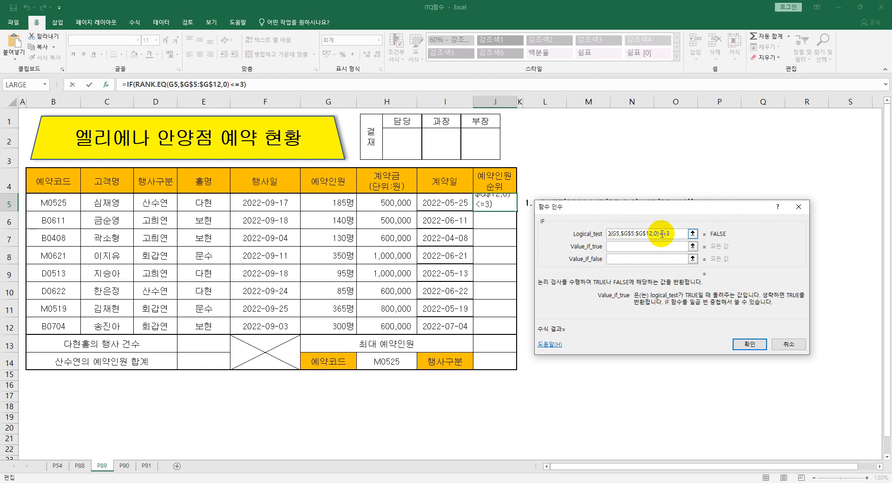
left_click_drag(659, 234, 582, 235)
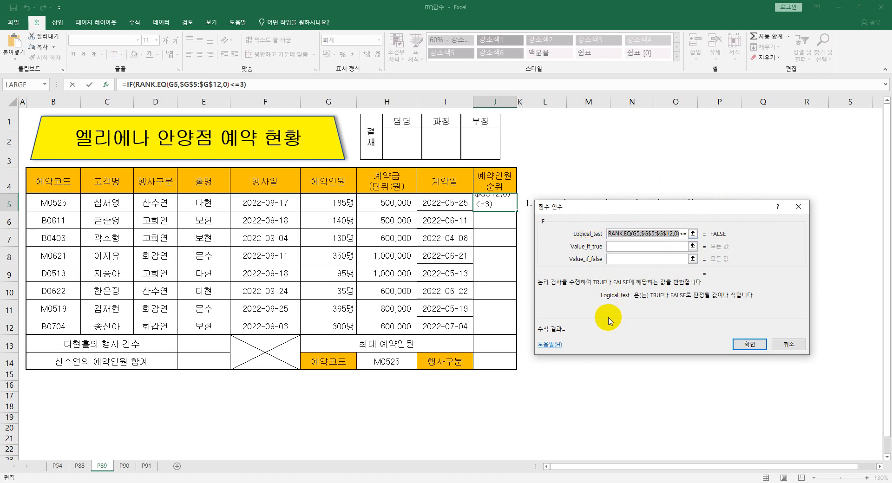
left_click(631, 245)
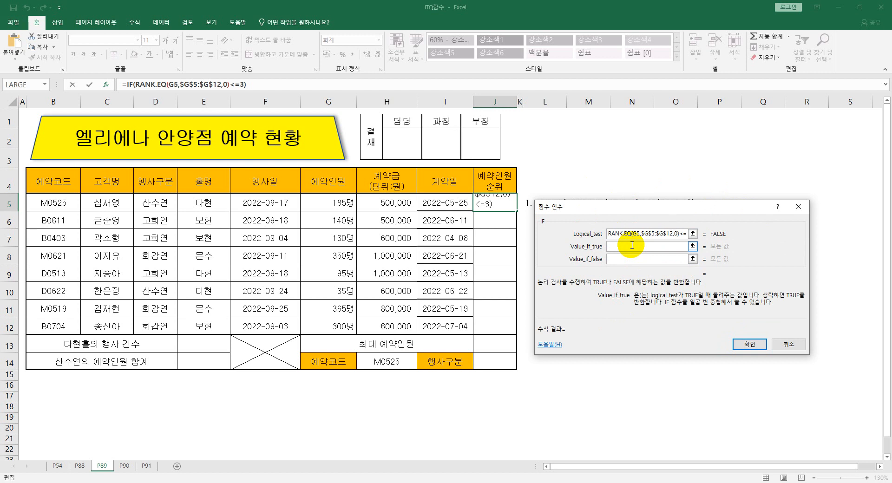
key("ctrl+v")
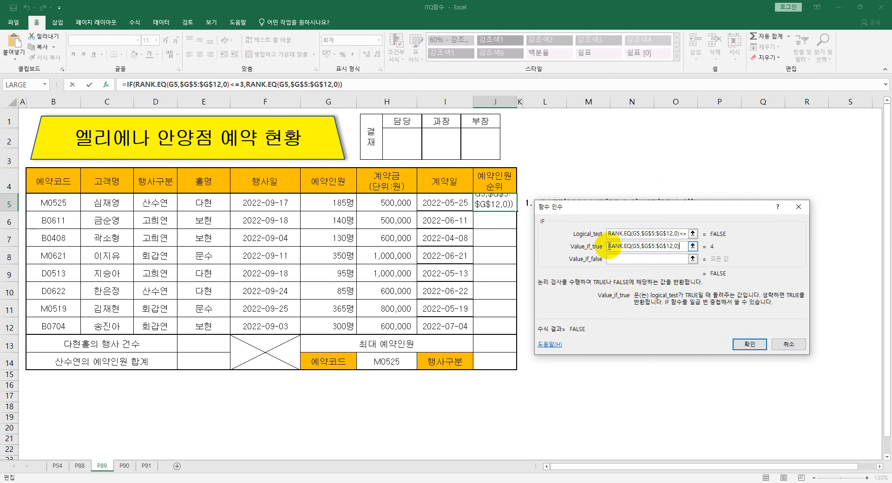
left_click(642, 261)
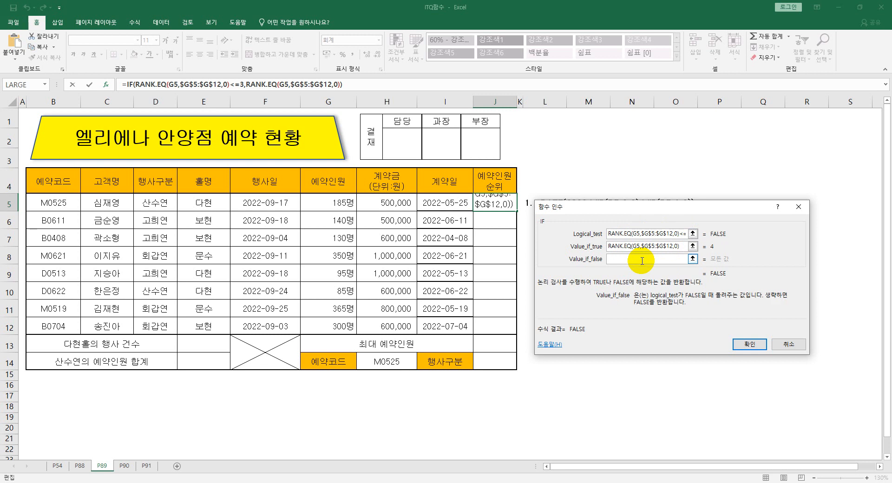
type("\"\"")
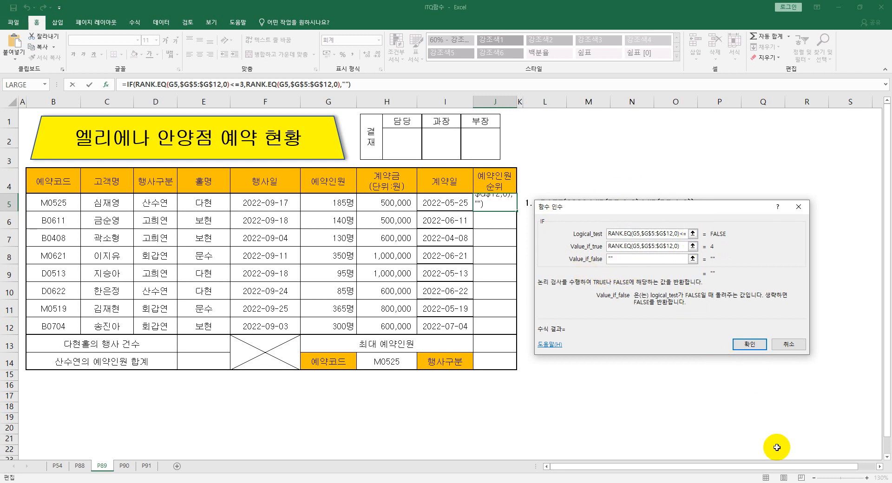
left_click(749, 347)
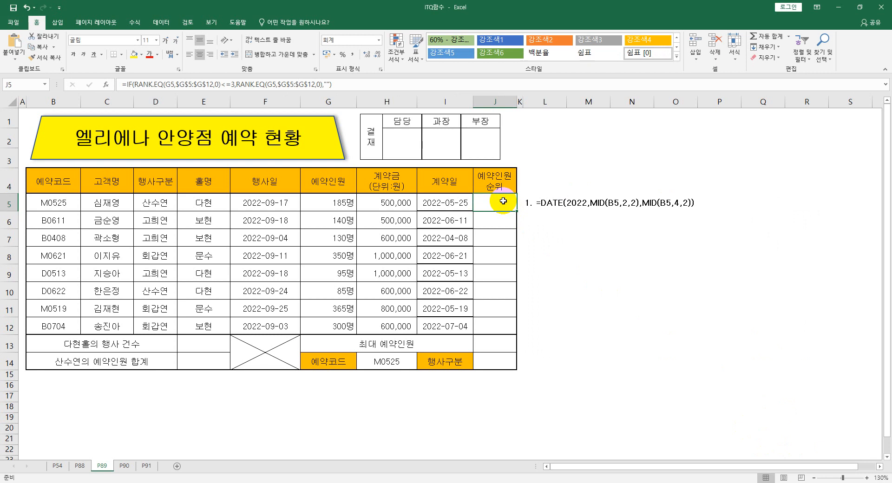
left_click_drag(516, 211, 510, 330)
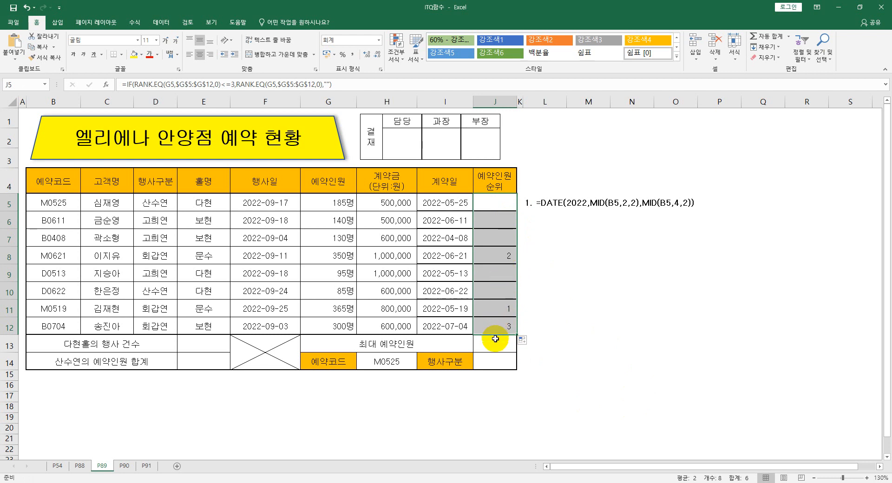
- Copy the formula text from J5 and enter it in L6 as a note prefixed with "2."
left_click_drag(331, 84, 93, 83)
key("ctrl+c")
key("Escape")
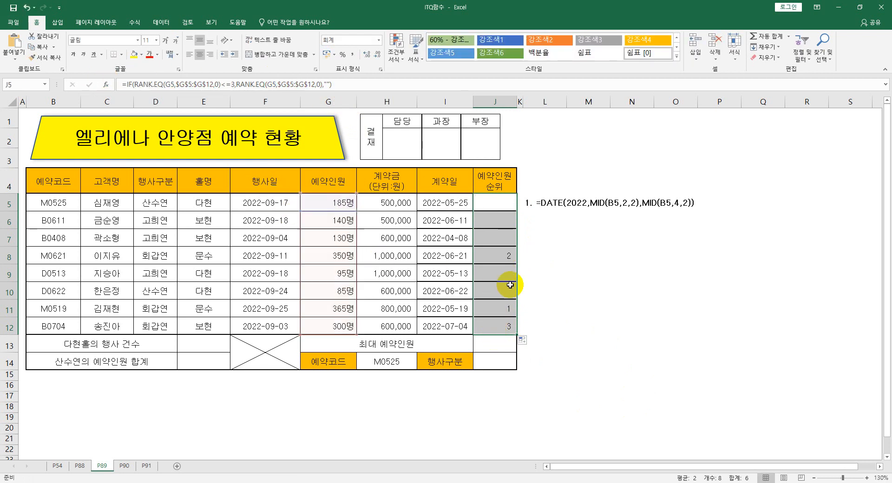
left_click(528, 219)
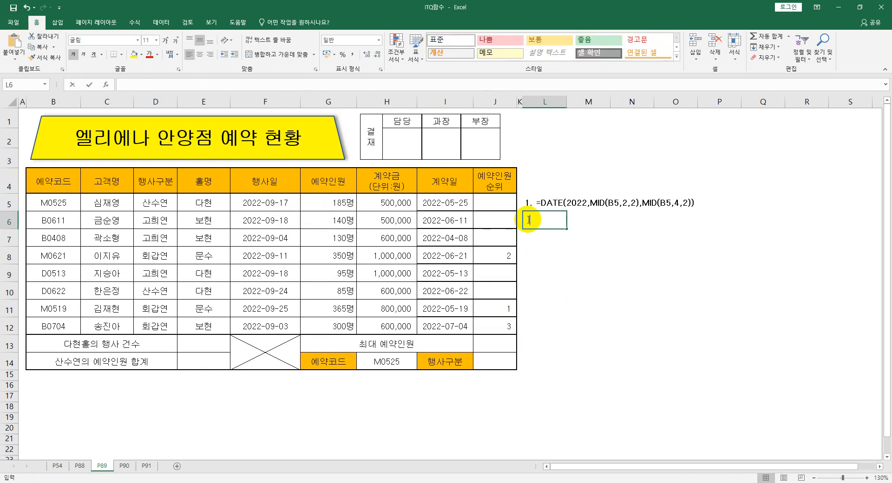
type("2.")
key("ctrl+v")
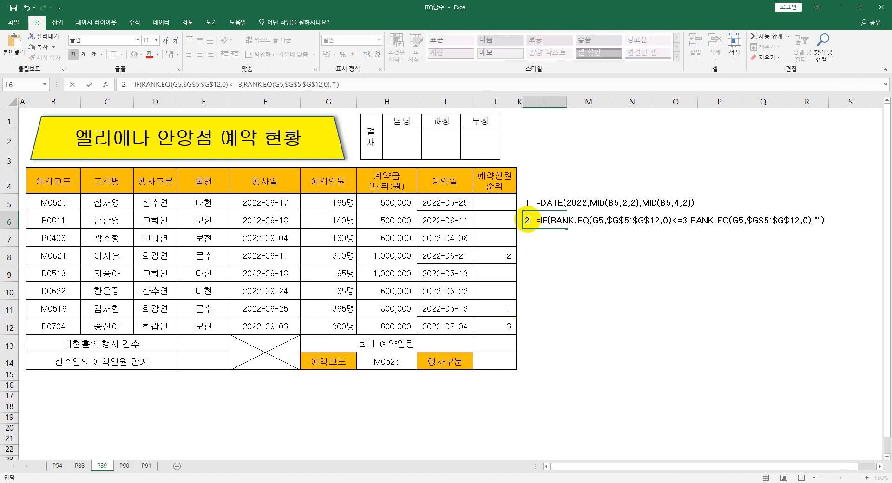
key("Return")
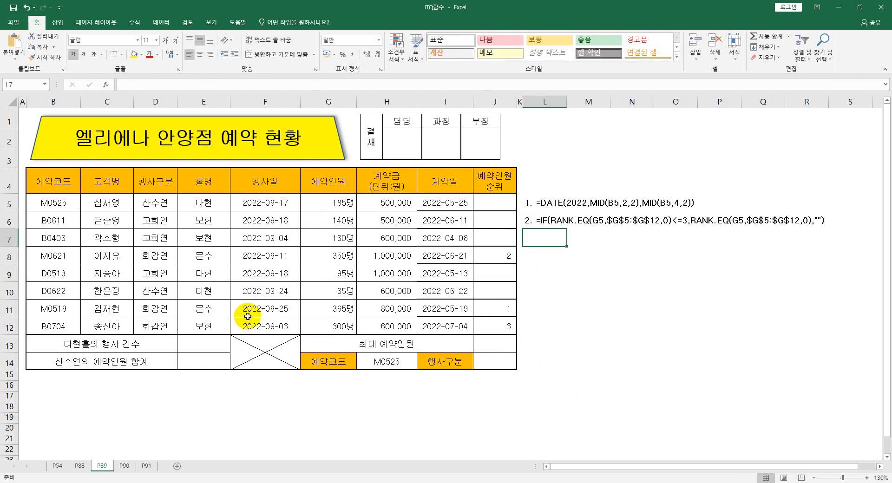
- Enter =COUNTIF(홀명,"다현") in E13, using the hall names in E5:E12 as the range
left_click(212, 340)
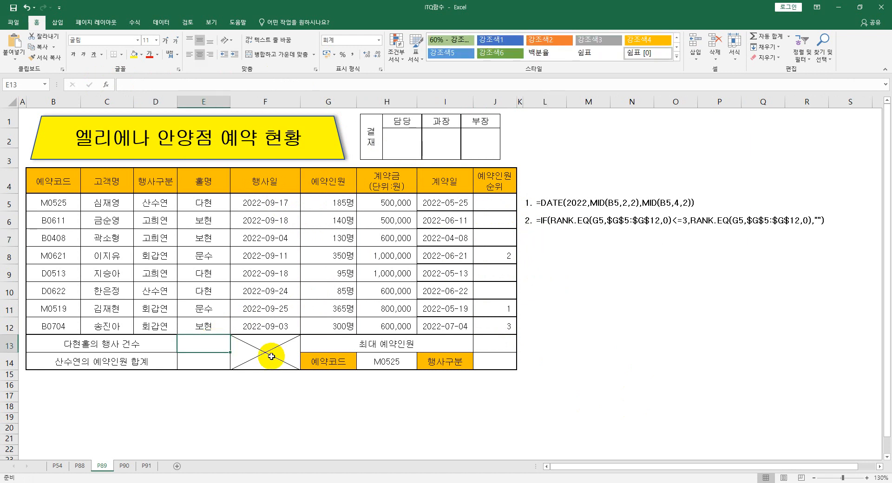
type("=cou")
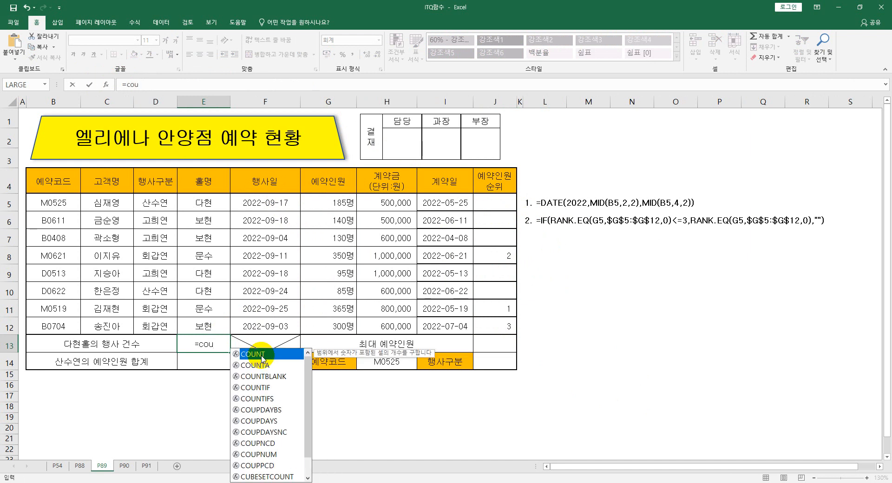
key("Down")
key("Down")
key("Down")
key("Tab")
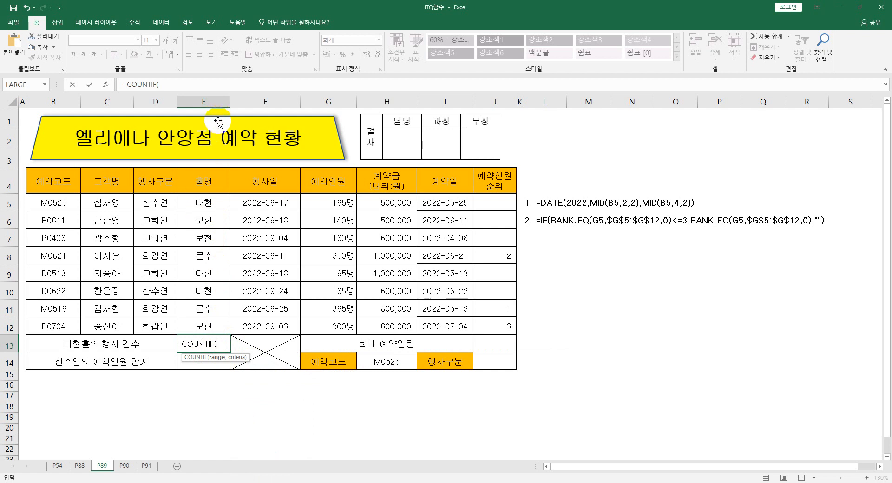
left_click_drag(216, 205, 207, 321)
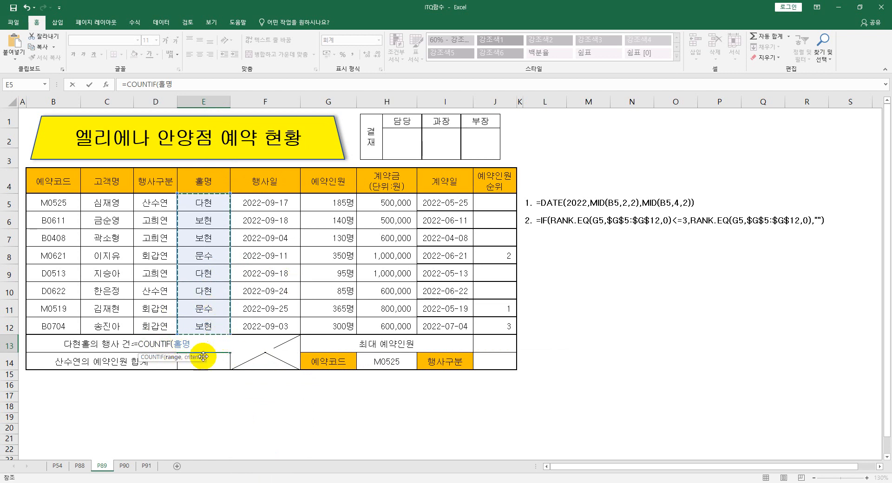
type(",\"")
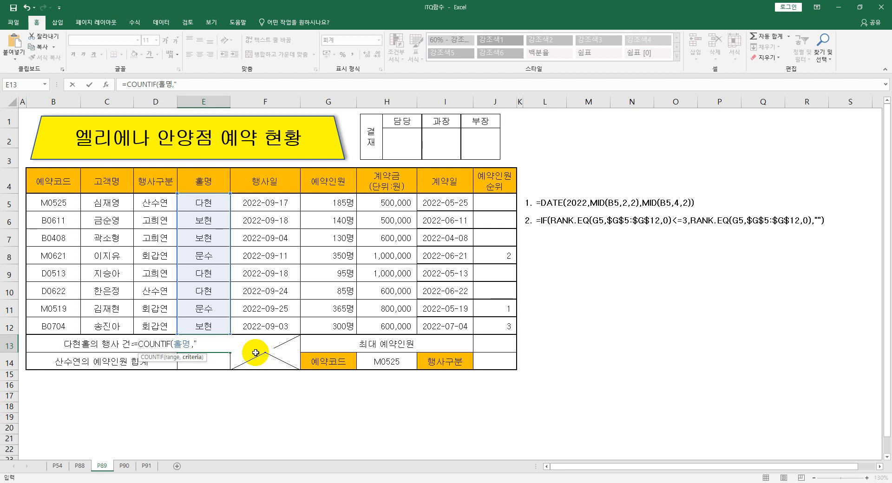
type("다현\")")
key("Return")
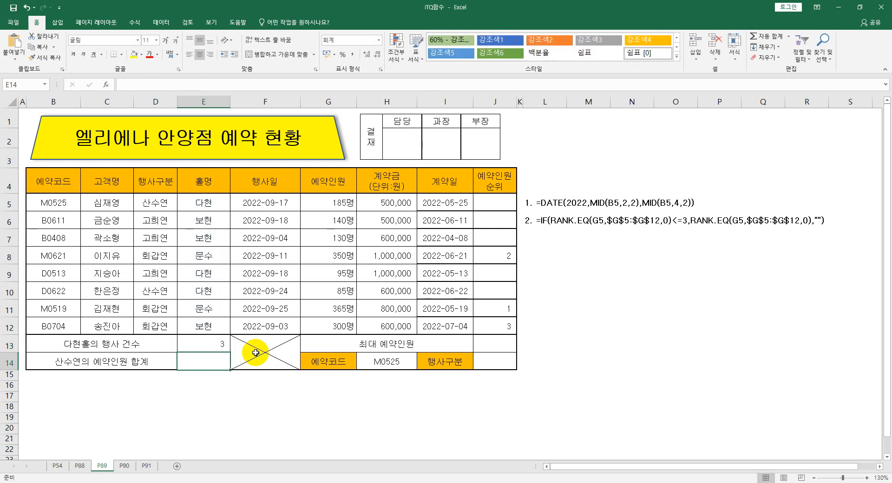
- Append &"건" to the COUNTIF formula in E13 so the event count carries the unit 건
left_click(220, 341)
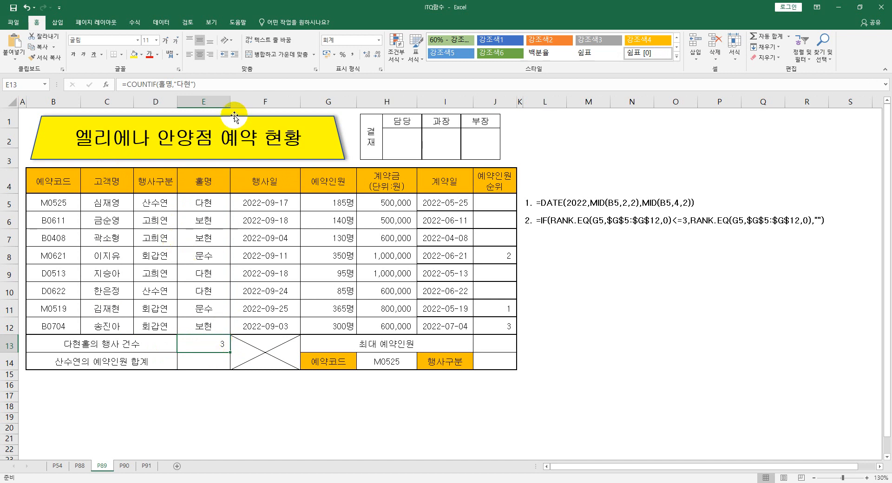
double_click(210, 349)
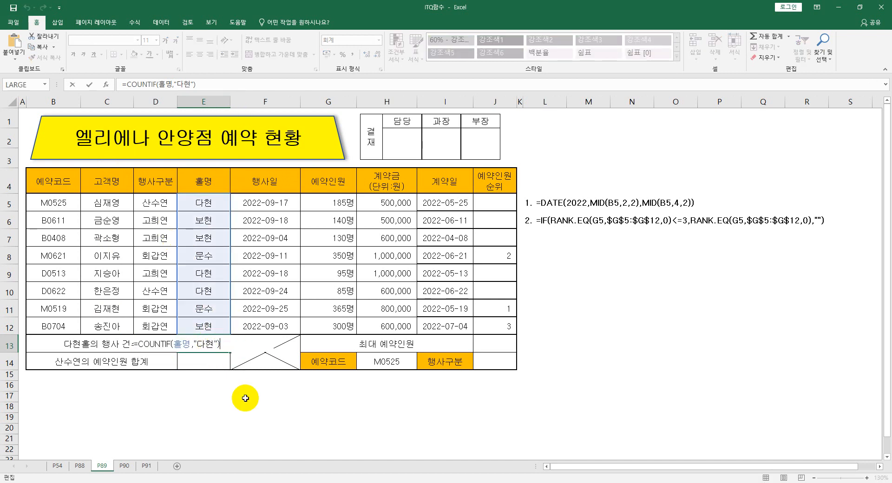
left_click(217, 343)
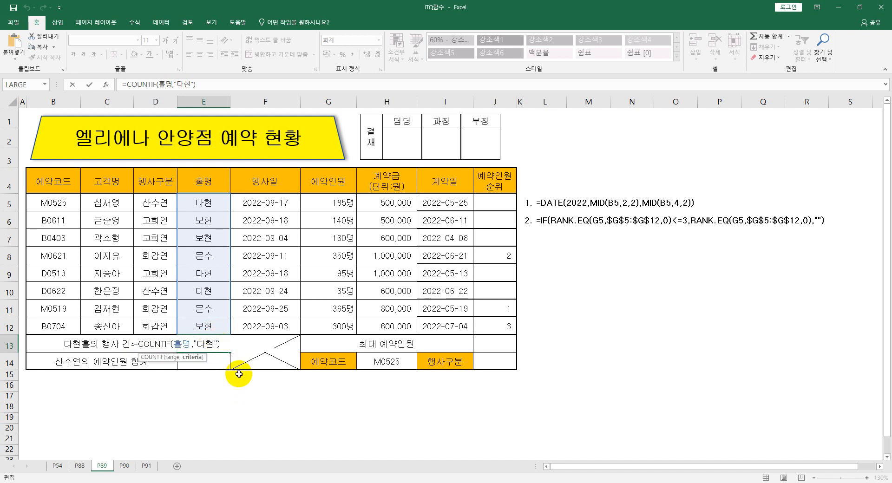
left_click(222, 344)
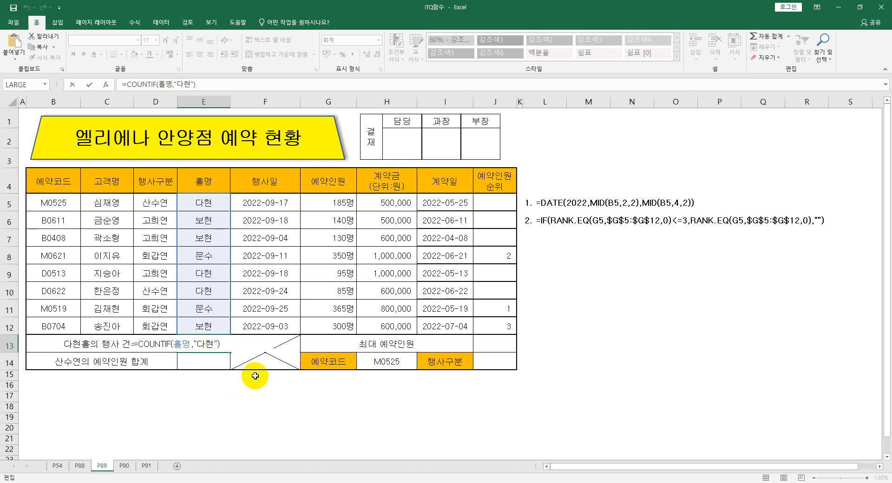
type("&\"건\"")
key("Return")
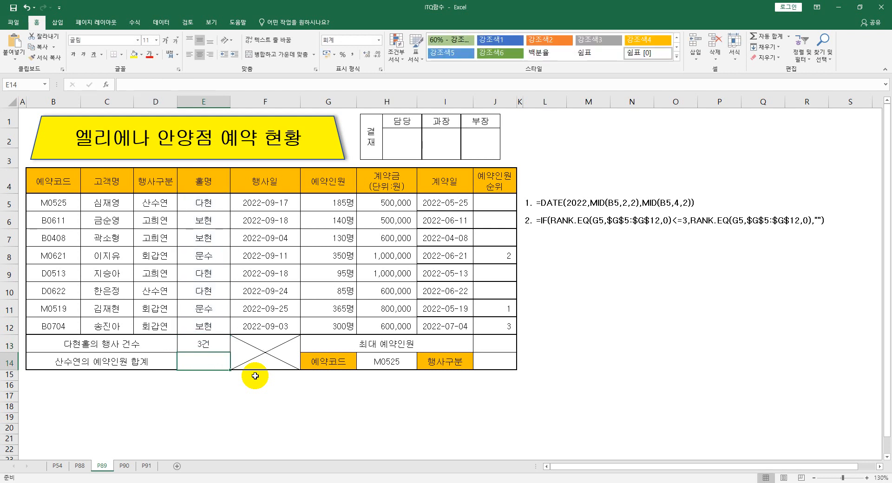
- Copy the formula text from E13 and enter it in L7 as a note prefixed with "3."
left_click(209, 338)
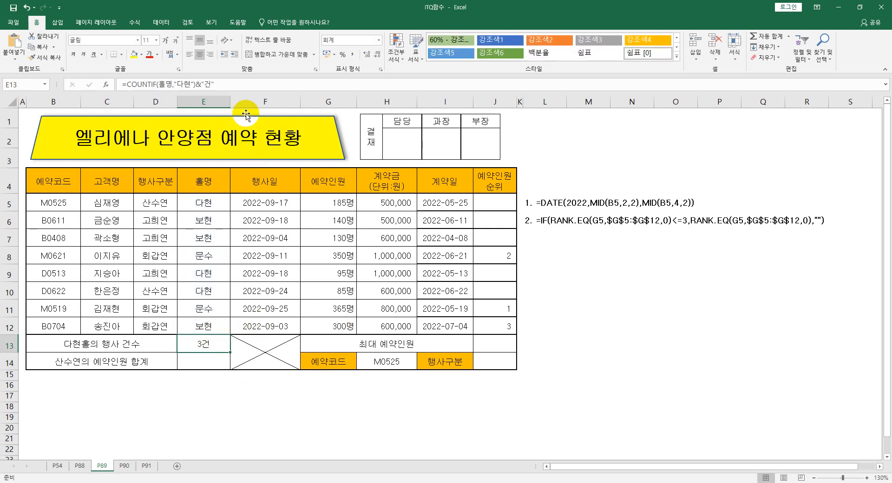
left_click_drag(215, 84, 36, 84)
key("ctrl+c")
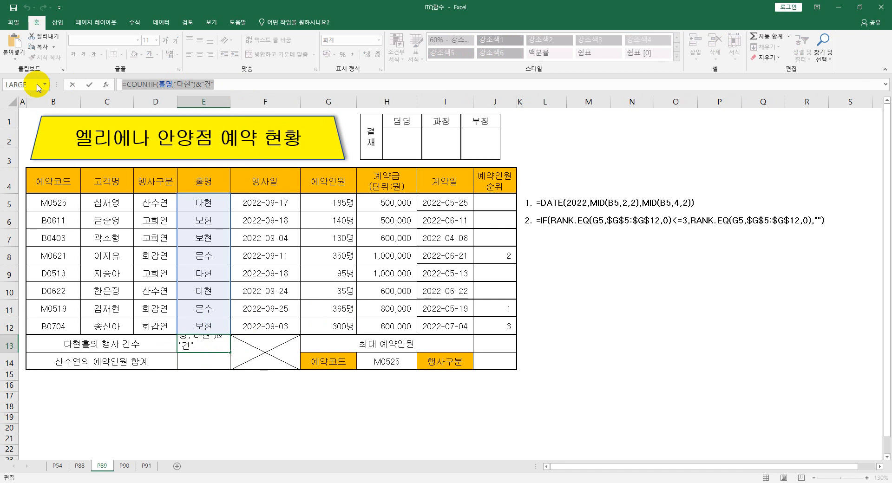
key("Escape")
left_click(530, 236)
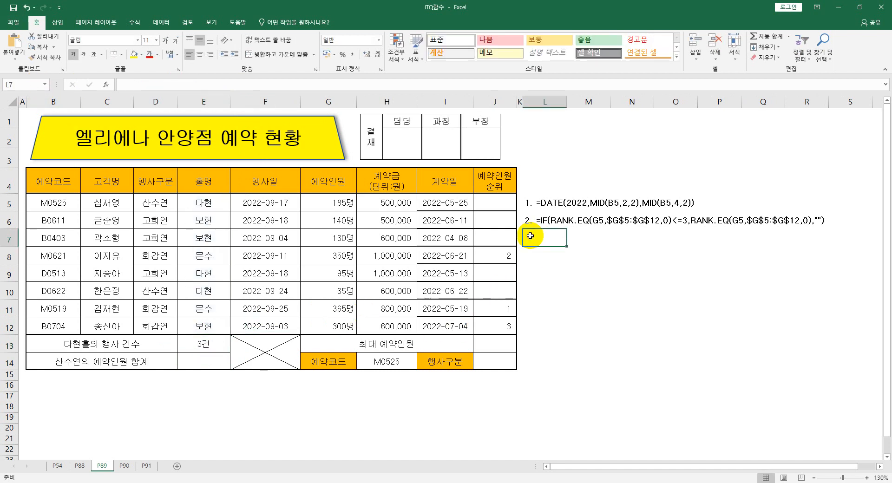
type("3.")
key("ctrl+v")
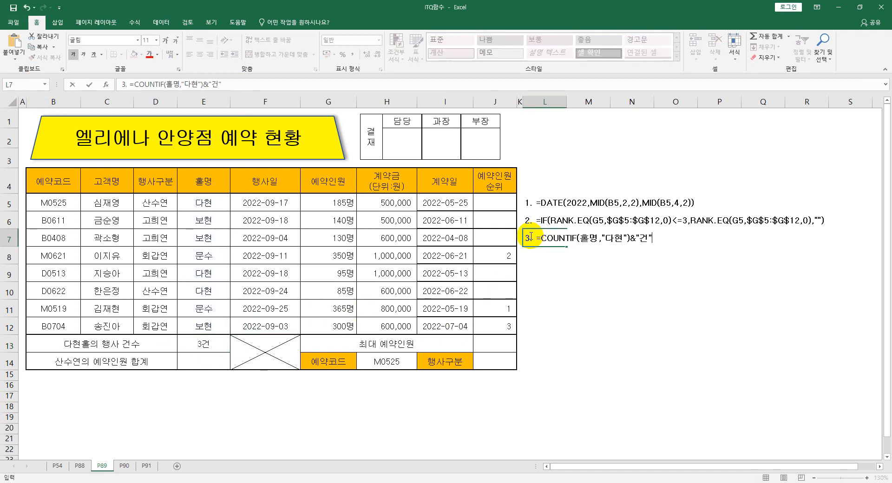
left_click(533, 292)
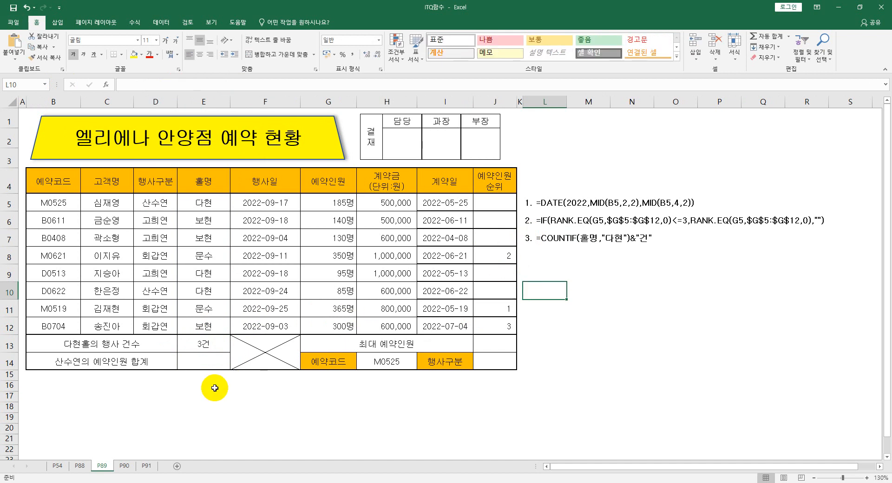
- Enter =SUMIF(D5:D12,"산수연",G5:G12) in E14 to total the guests of the 산수연 events
left_click(204, 363)
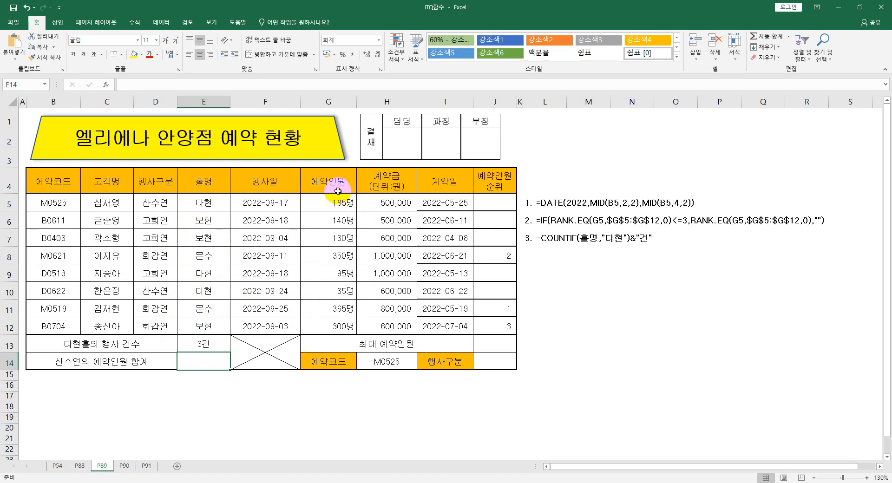
type("=")
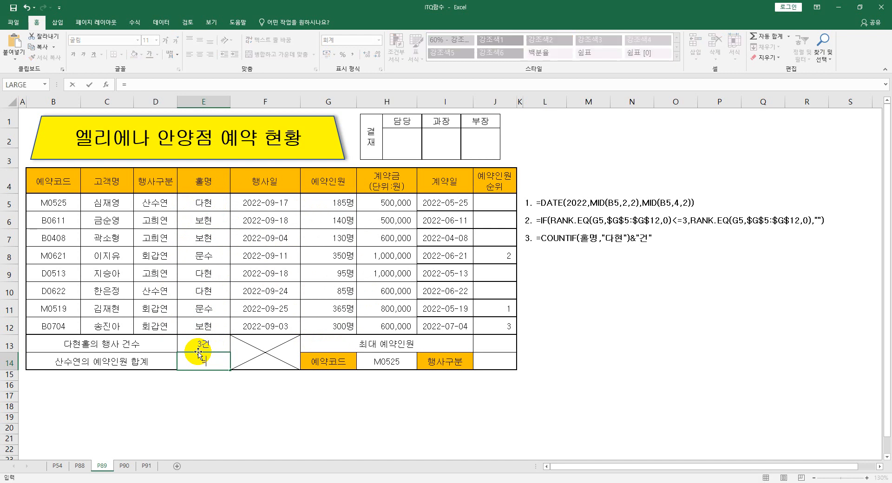
type("SUMIF(")
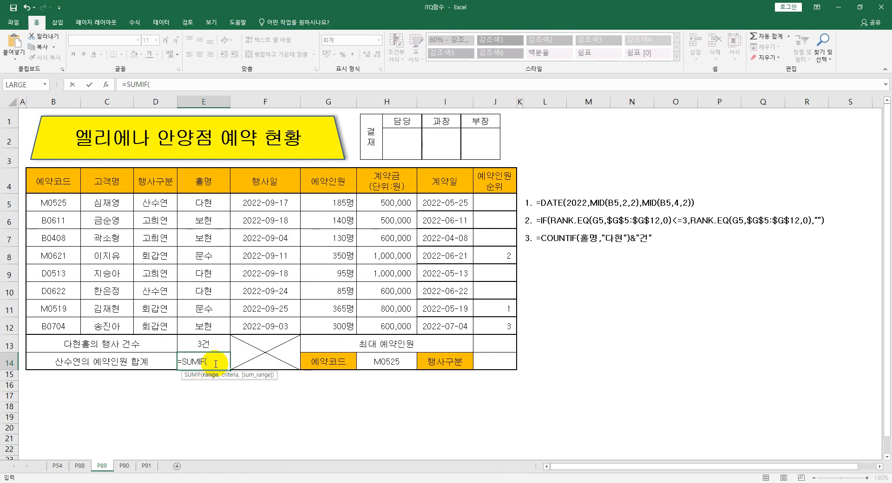
left_click_drag(156, 203, 156, 325)
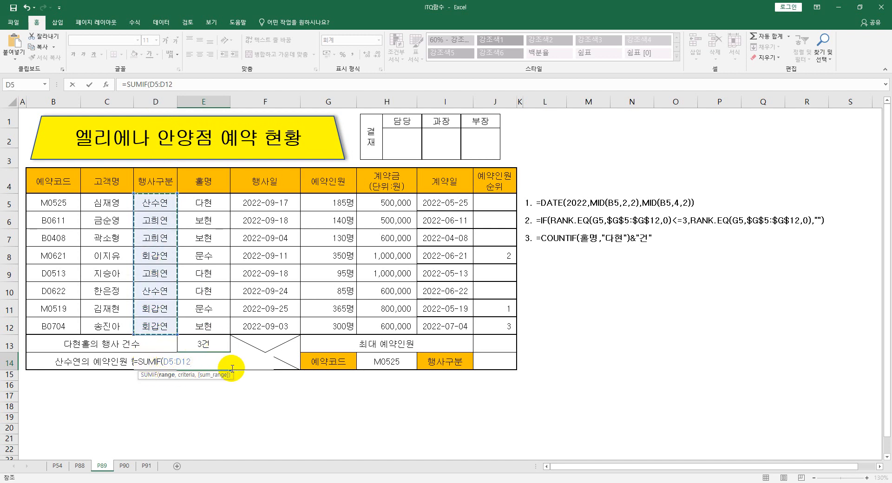
type(",\"산수연\",")
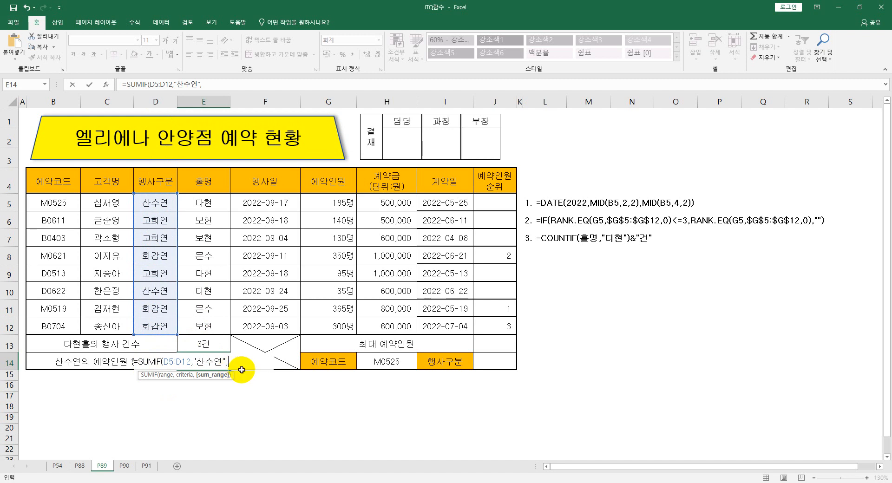
left_click_drag(309, 199, 319, 323)
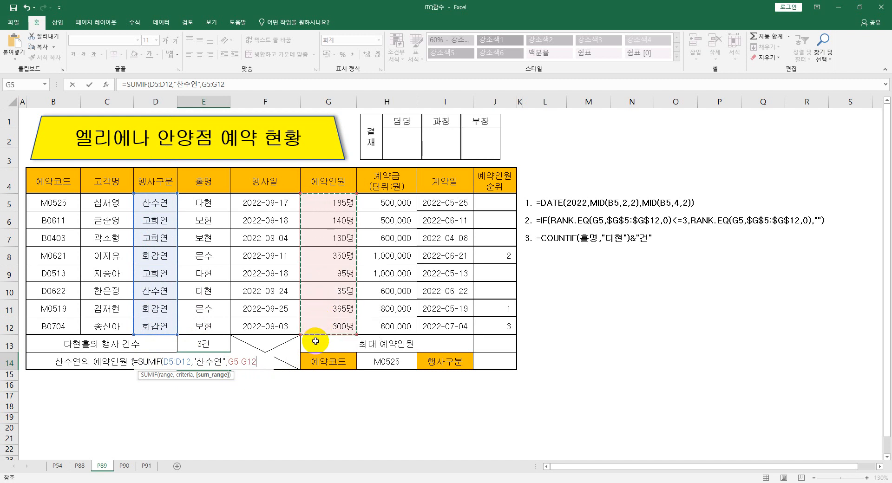
type(")")
key("ctrl+Return")
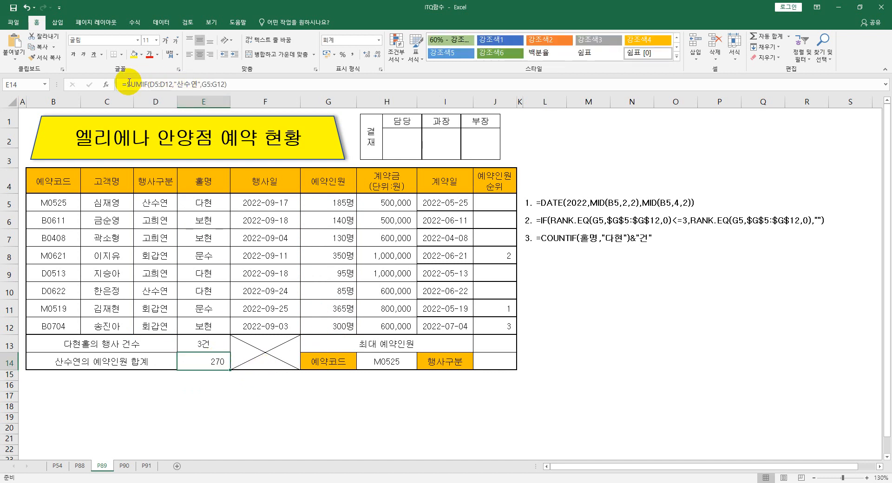
- Review the range, criteria and sum range of the SUMIF formula in E14 in its function arguments dialog
left_click(106, 84)
left_click_drag(600, 212, 423, 188)
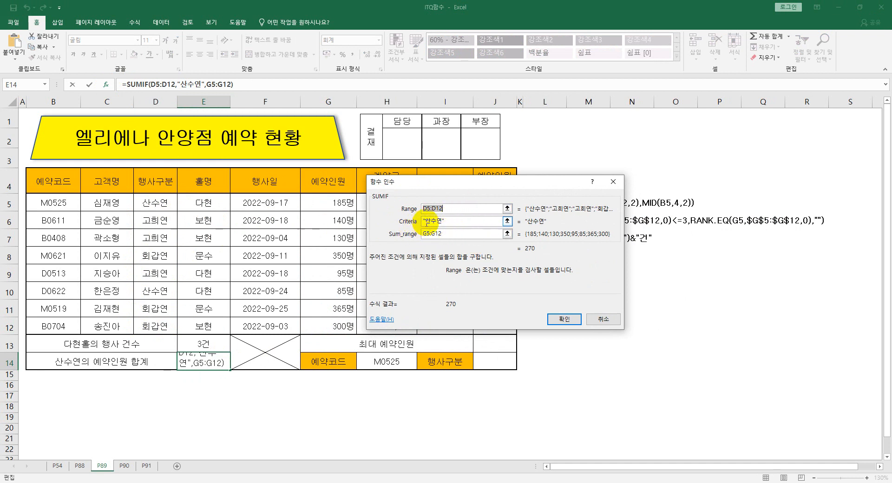
left_click(468, 189)
left_click_drag(468, 188, 556, 190)
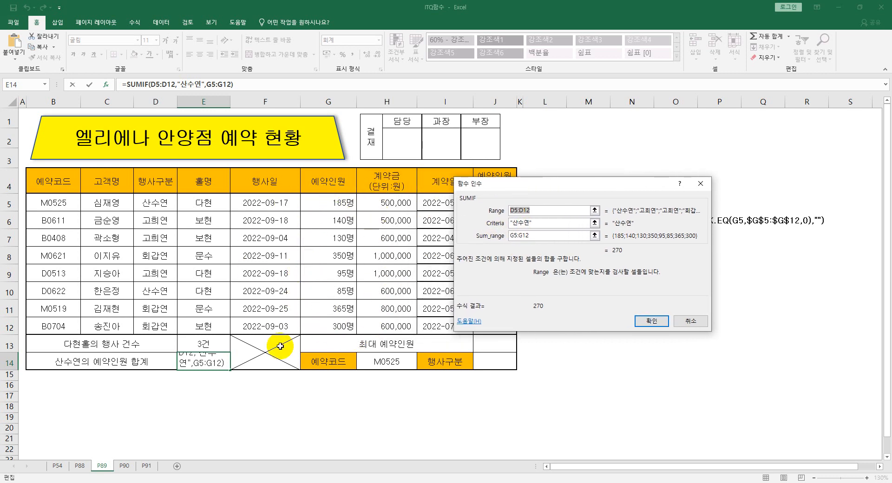
left_click(651, 321)
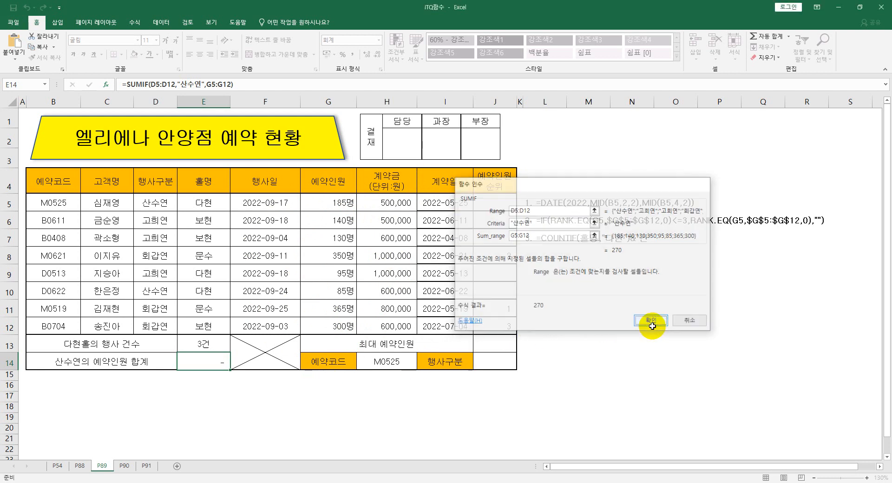
- Copy the formula text from E14 and enter it in L8 as a note prefixed with "4."
left_click_drag(226, 84, 2, 89)
key("ctrl+c")
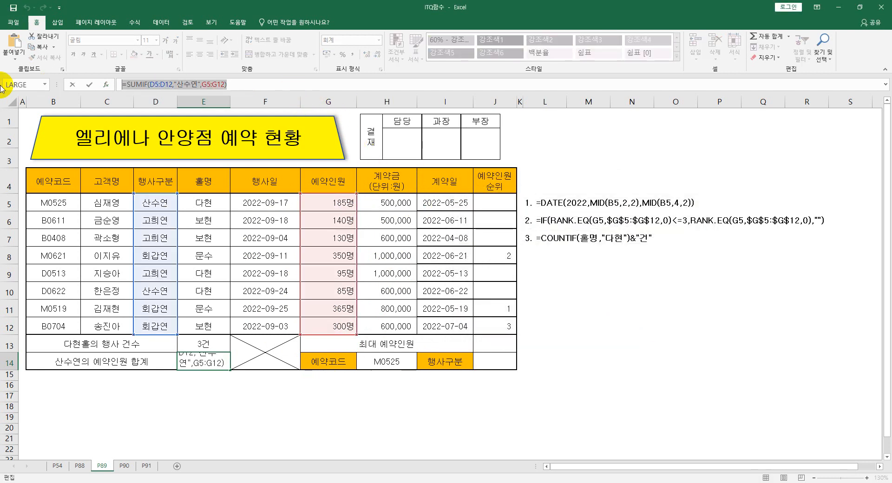
key("Escape")
left_click(534, 255)
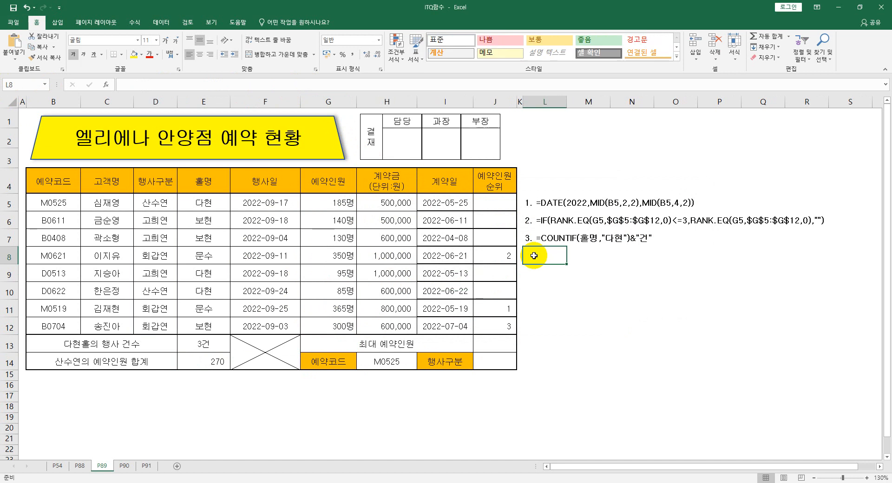
type("4.")
key("ctrl+v")
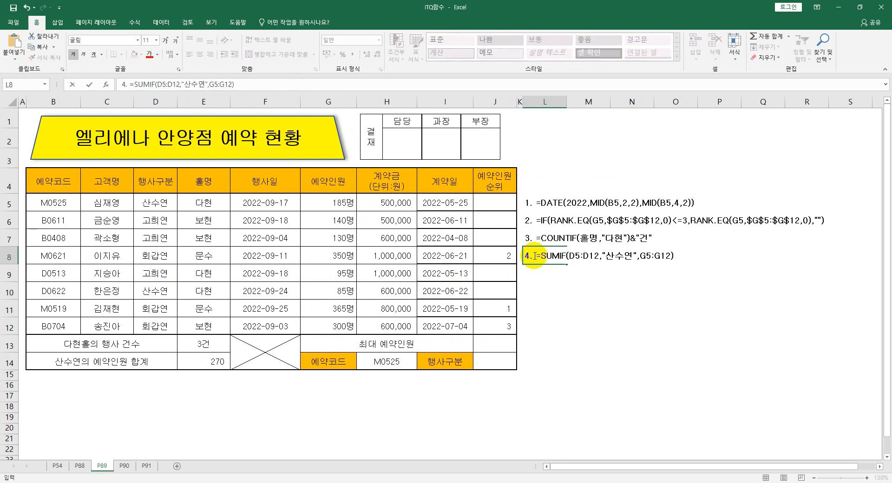
key("Return")
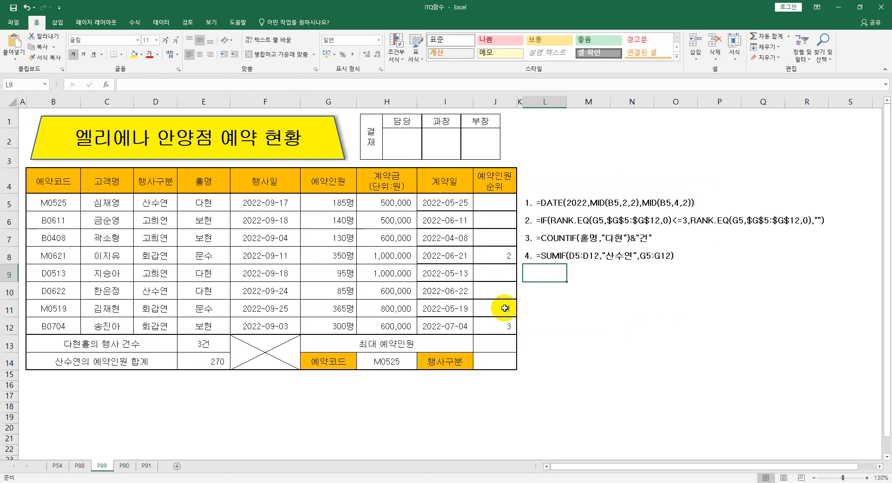
- Enter =MAX(G5:G12) in J13 for the largest guest number, copying the formula text before committing it
left_click(492, 341)
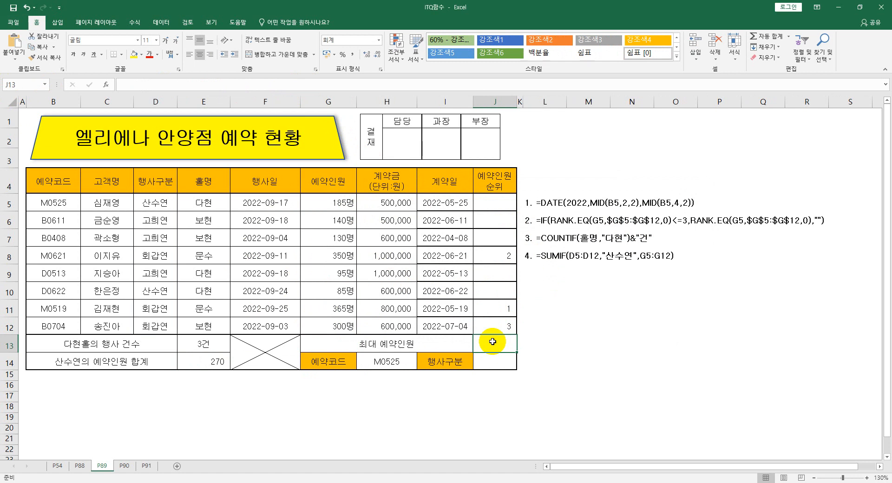
type("=")
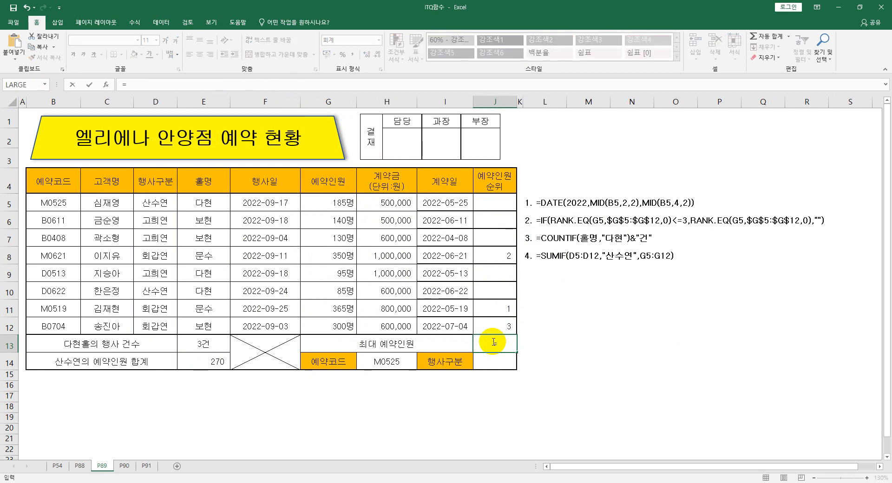
type("ma")
key("Down")
key("Tab")
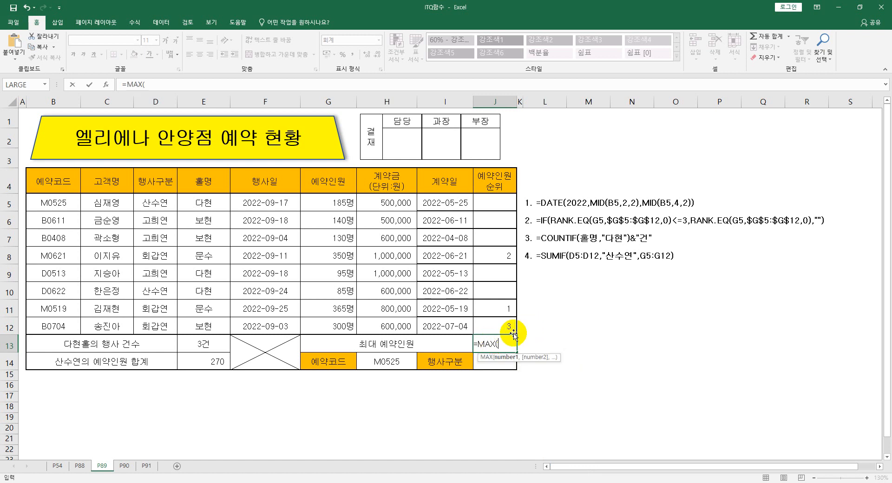
left_click_drag(331, 204, 331, 320)
type(")")
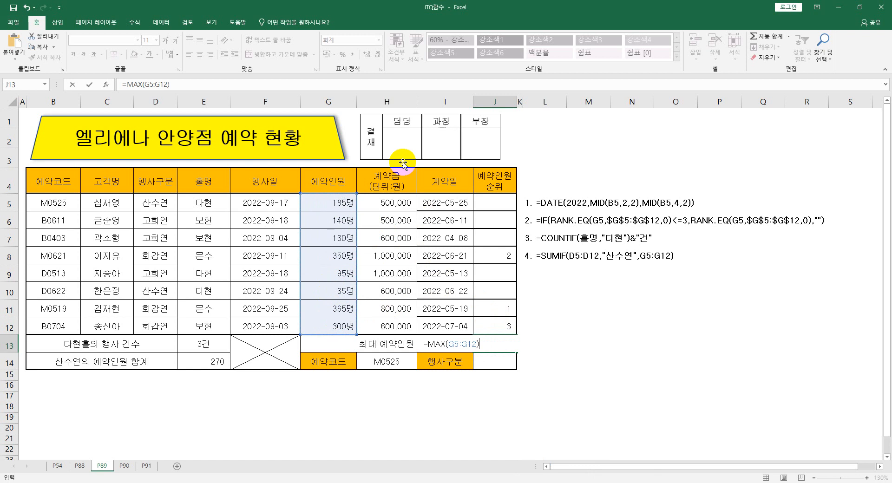
left_click_drag(324, 82, 2, 85)
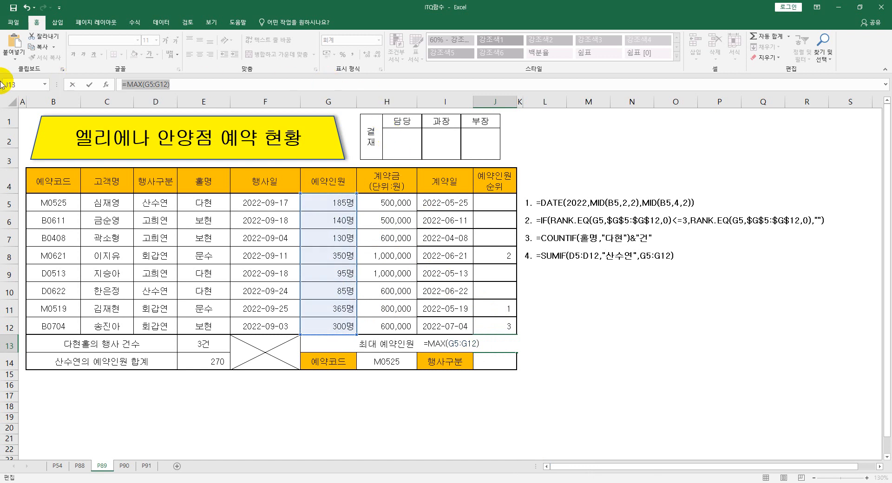
key("Return")
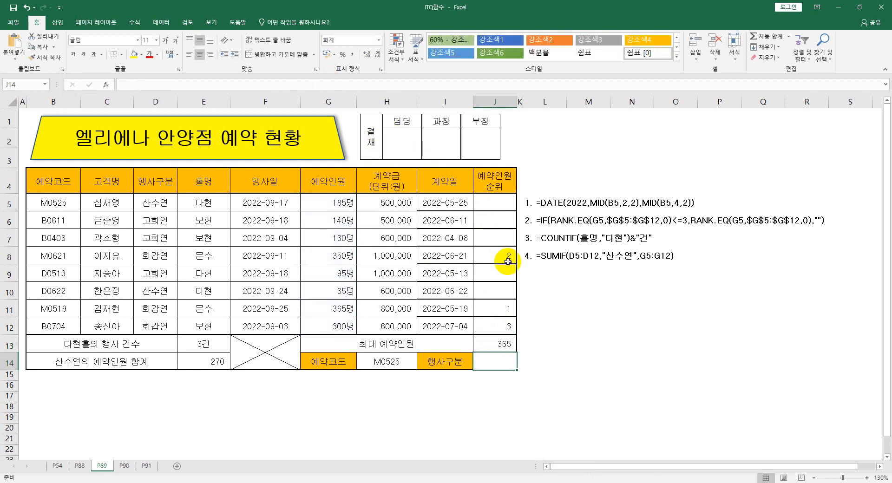
- Note the maximum-guest formula in L9 as "5. =MAX(G5:G12)"
left_click(531, 272)
type("5.")
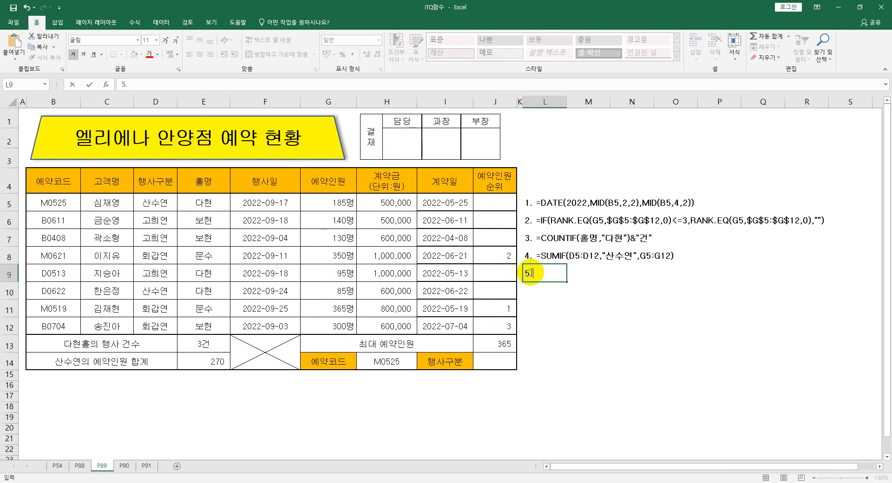
type(" =MAX(G5:G12)")
key("Return")
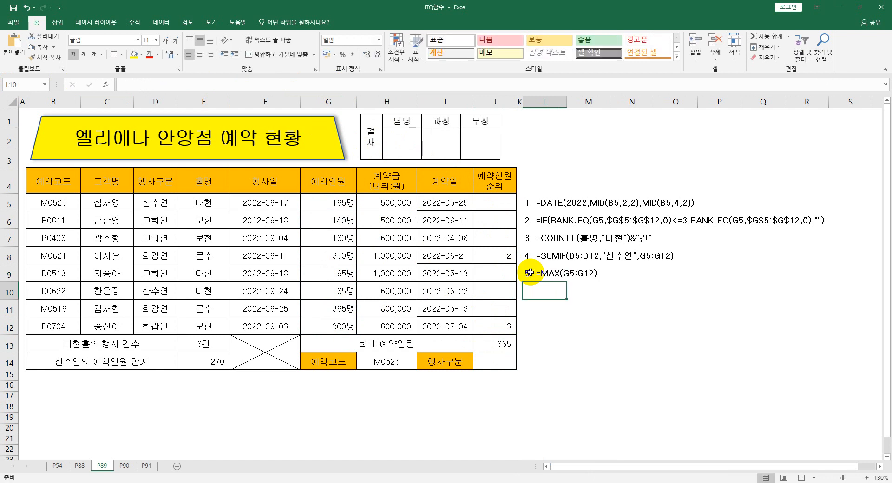
- Start a VLOOKUP formula in J14 through its function arguments dialog, with H14 as the lookup value
left_click(506, 364)
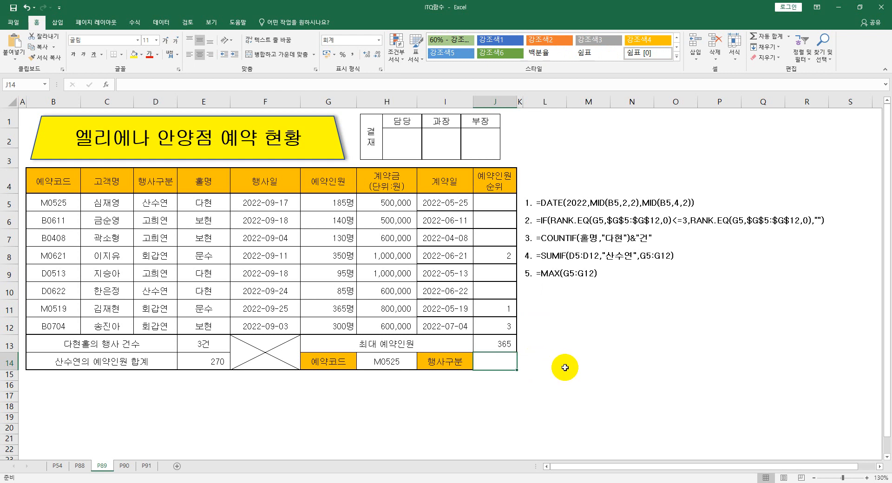
type("=")
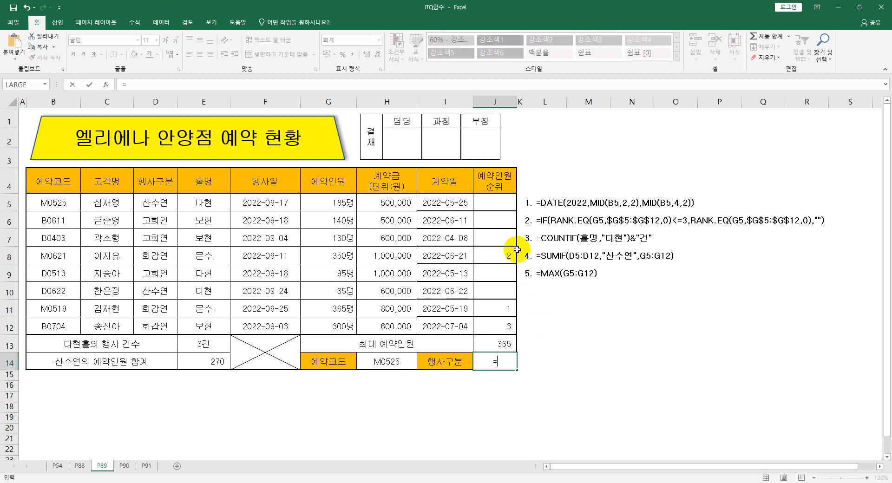
type("vl")
key("Tab")
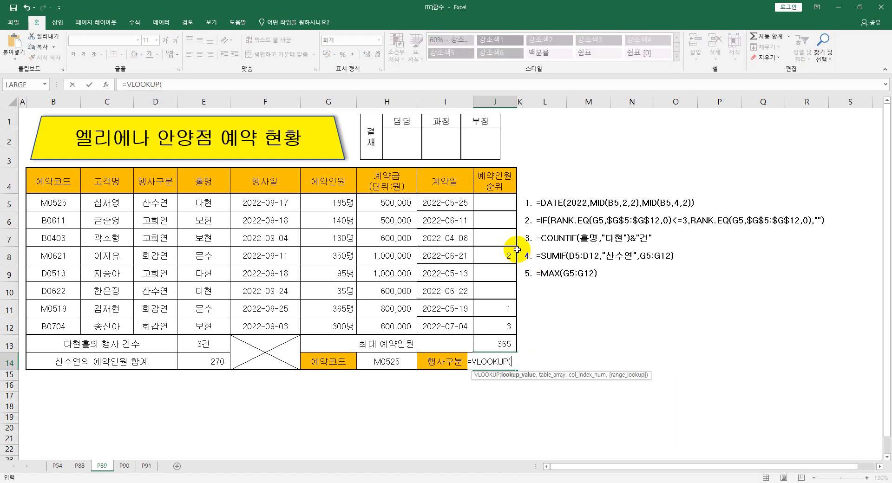
left_click(105, 84)
left_click_drag(485, 174, 488, 141)
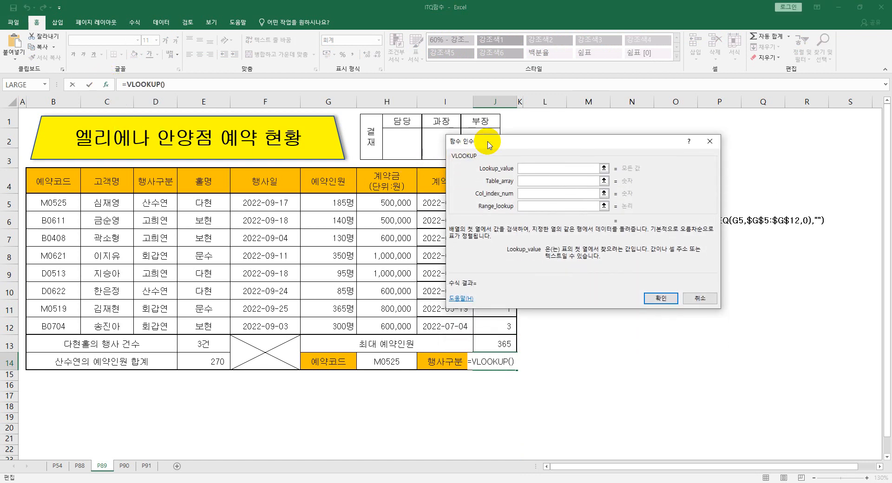
left_click(535, 205)
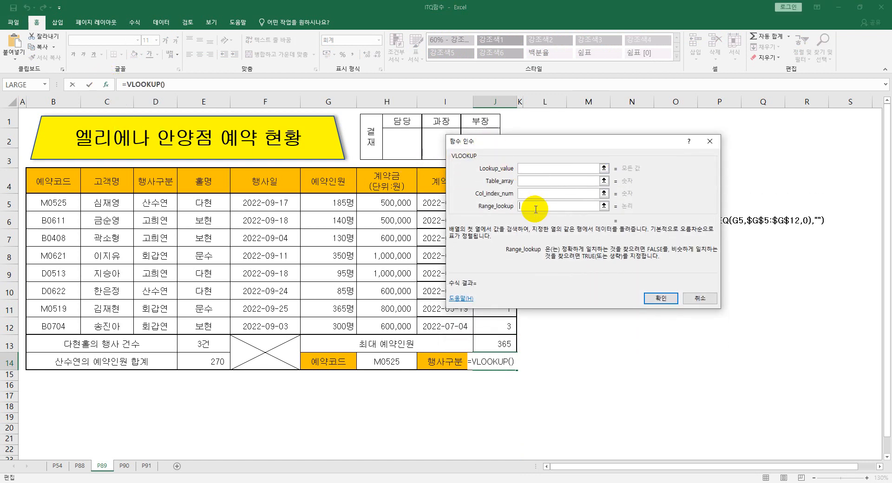
left_click(534, 168)
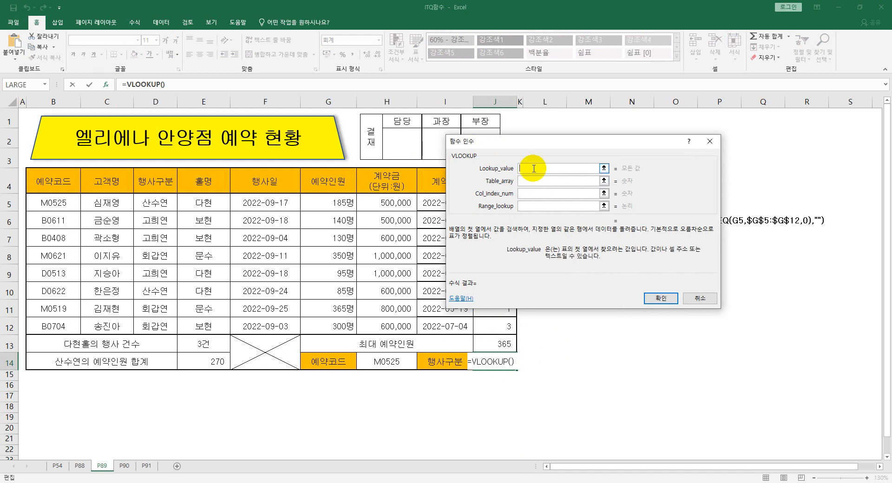
left_click(390, 361)
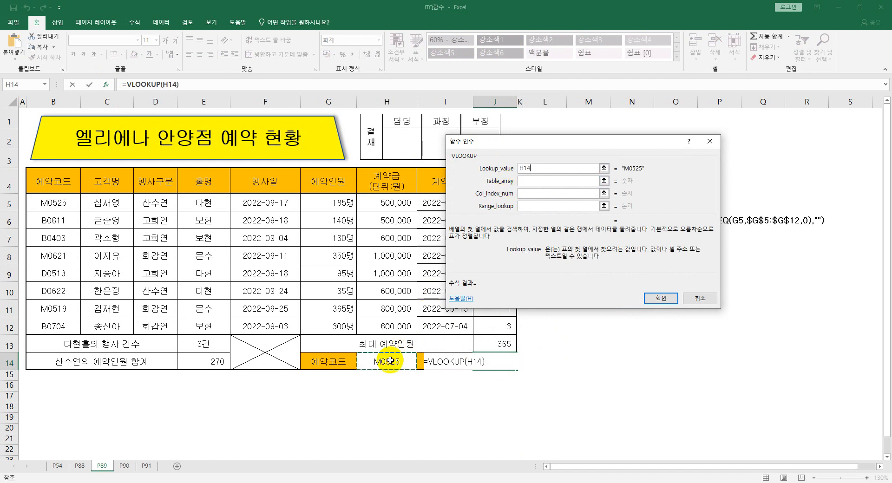
- Complete the VLOOKUP with range lookup 0, table array B5:H12 and column index 3, and commit it
left_click(526, 206)
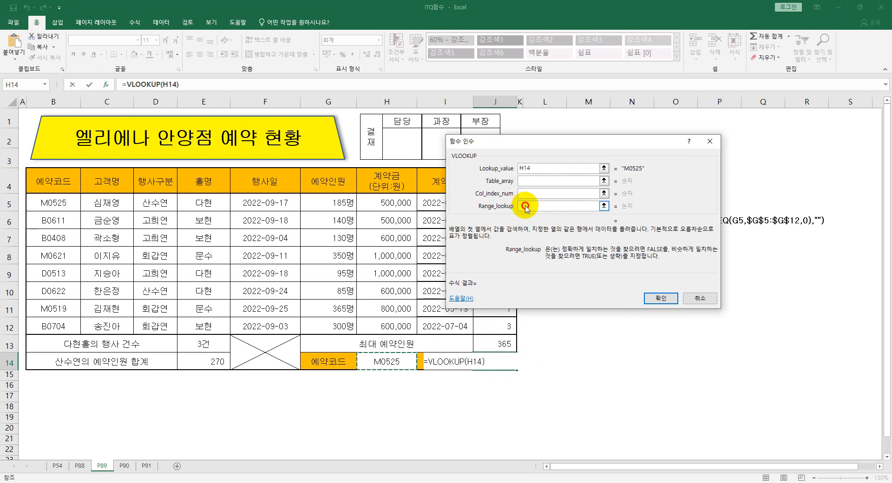
left_click(523, 182)
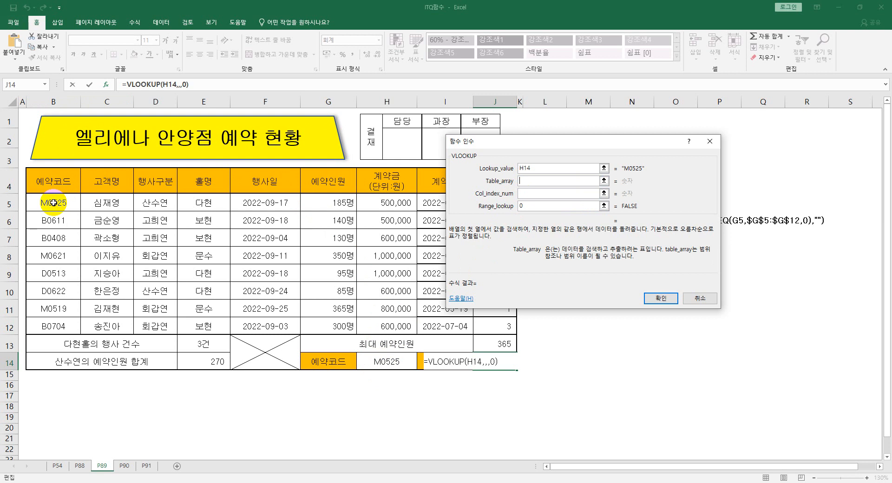
left_click_drag(54, 202, 410, 327)
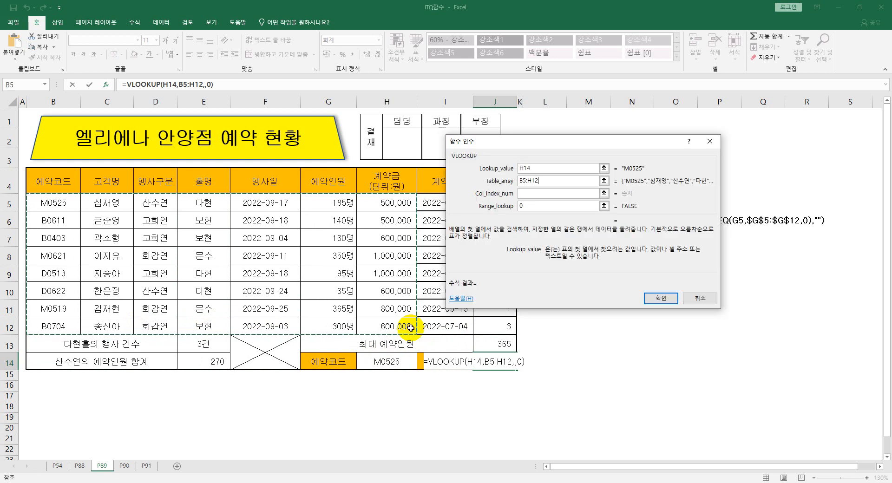
left_click(549, 192)
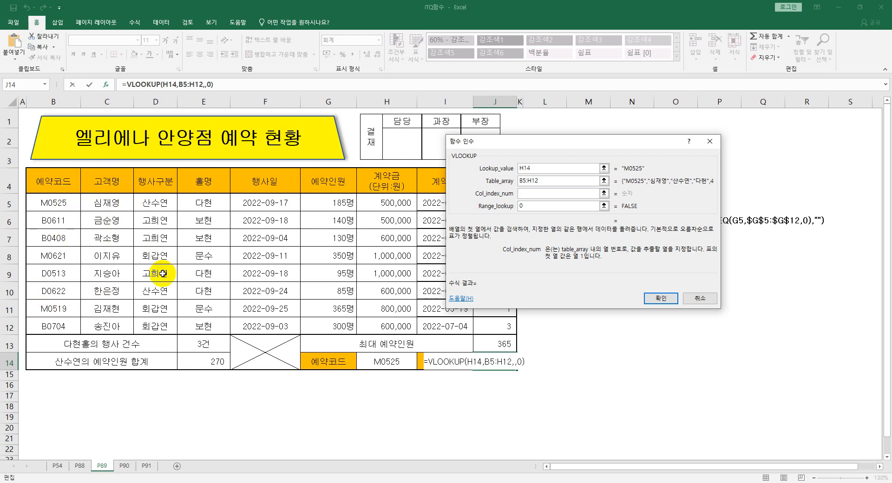
type("3")
left_click(661, 299)
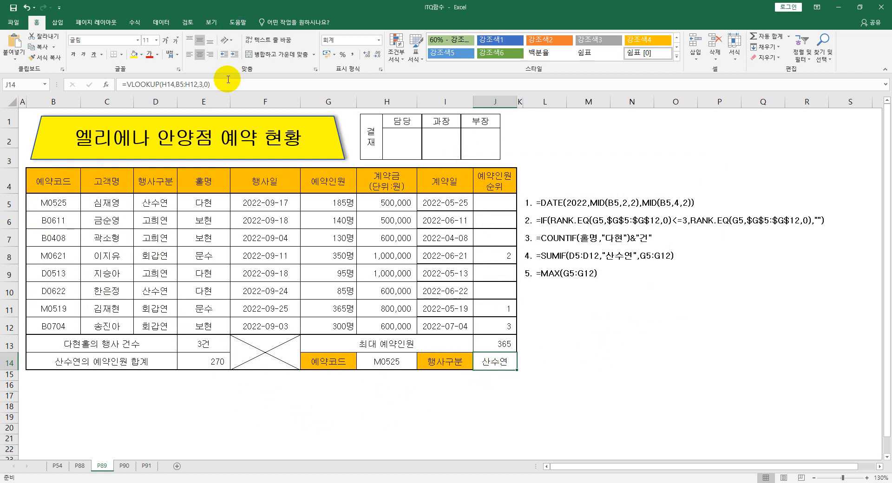
- Copy the formula text from J14 and note it in L10 as "6. =VLOOKUP(H14,B5:H12,3,0)"
key("F2")
left_click_drag(58, 75, 22, 78)
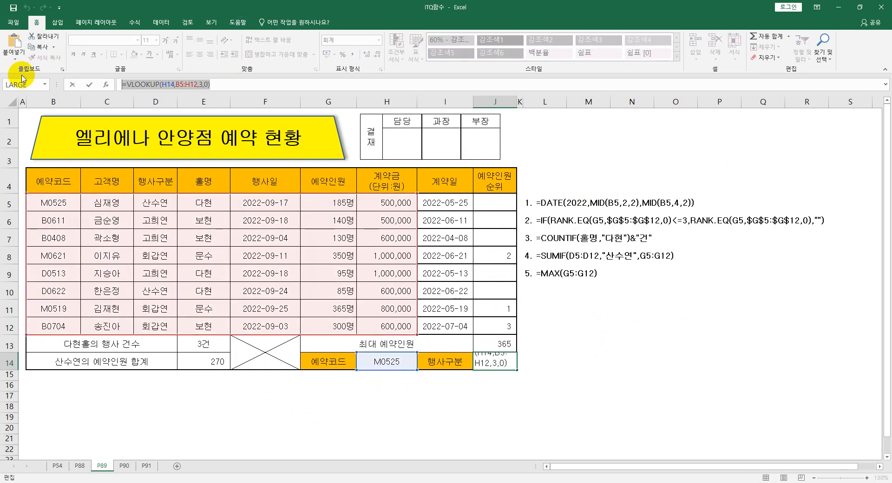
key("Escape")
left_click(526, 293)
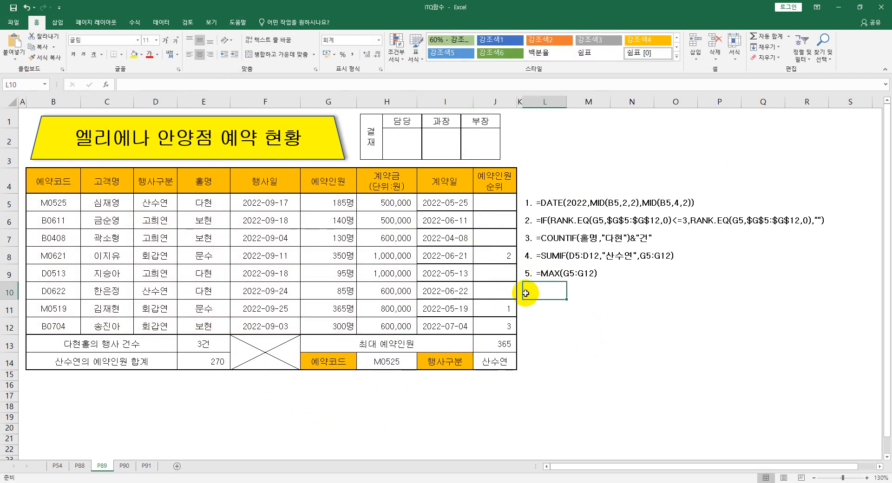
type("6.")
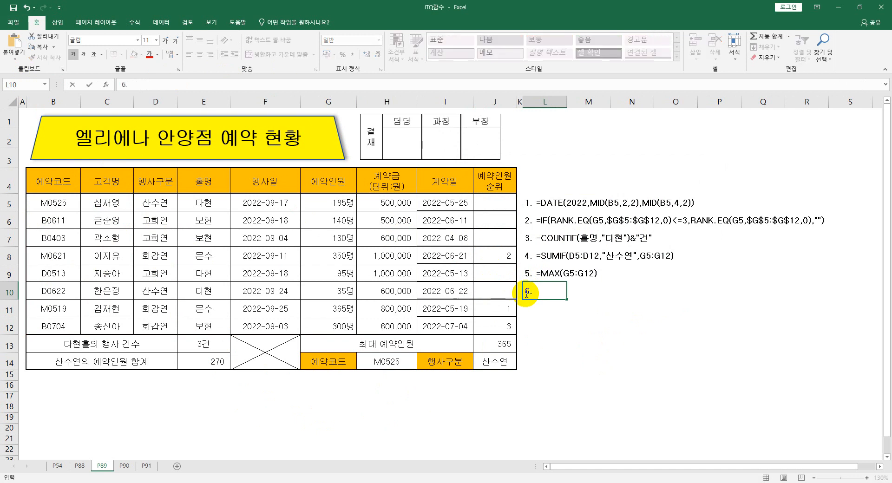
key("ctrl+v")
key("Return")
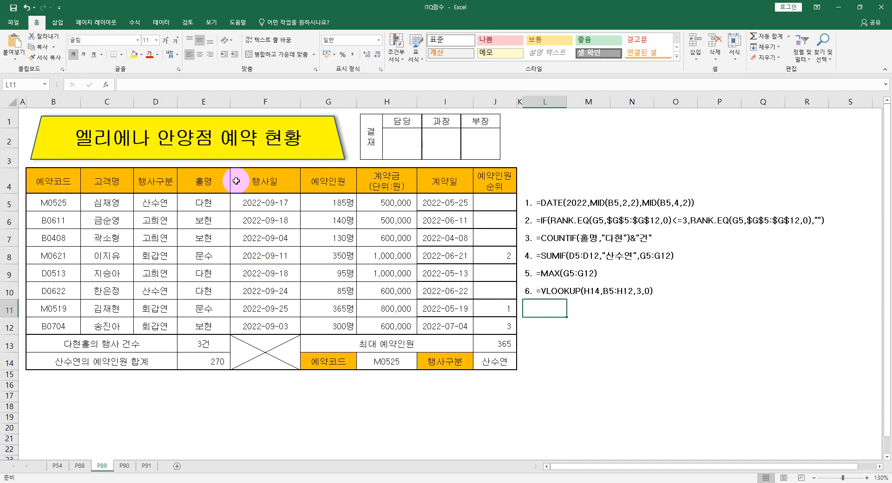
- Create a formula-based conditional formatting rule for B5:J12 with the condition =$G5>=300
left_click_drag(63, 200, 478, 326)
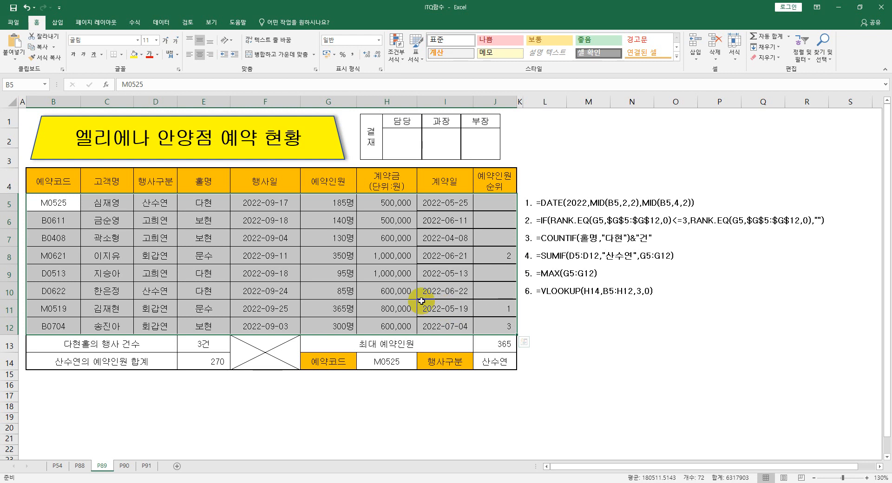
left_click(396, 56)
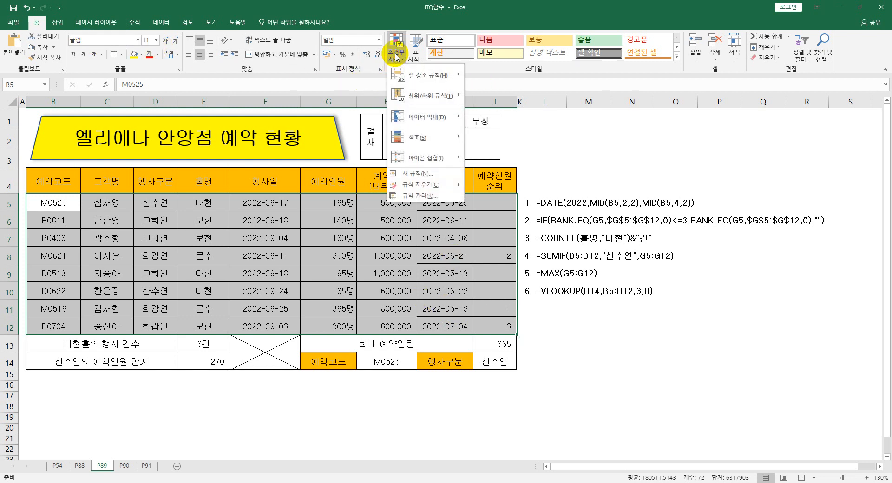
left_click(427, 174)
left_click_drag(532, 145, 629, 108)
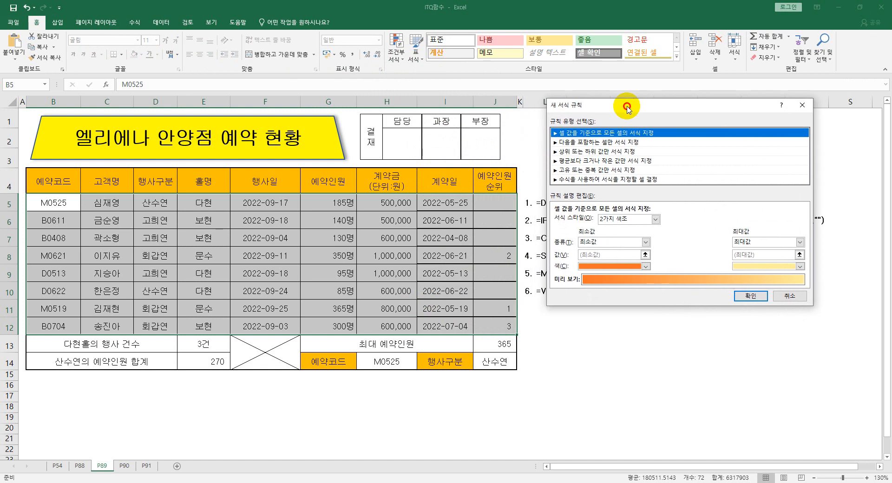
left_click(593, 179)
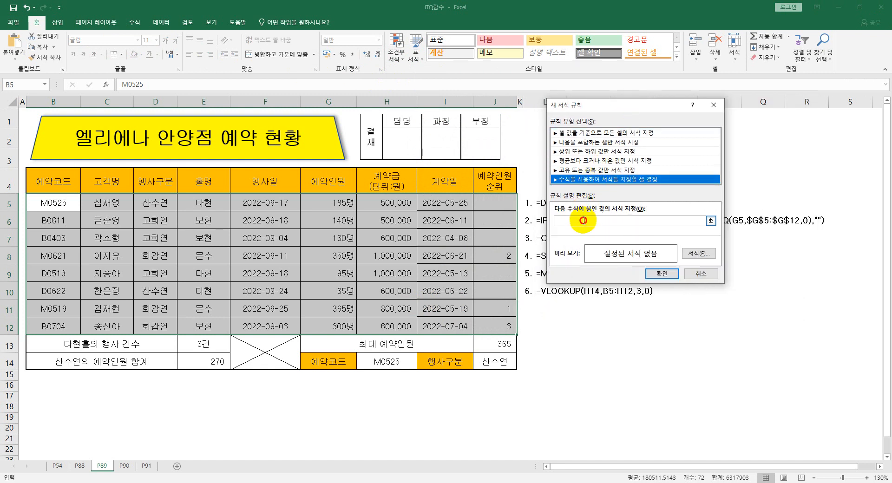
left_click(584, 221)
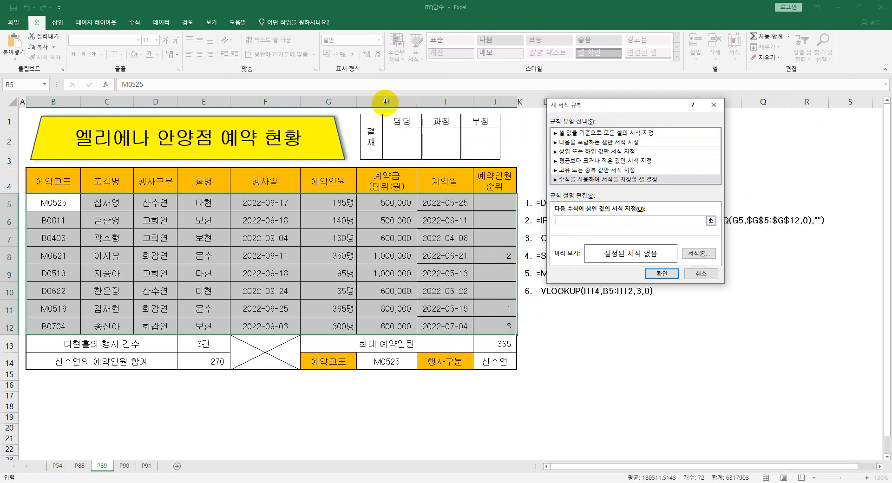
left_click(328, 200)
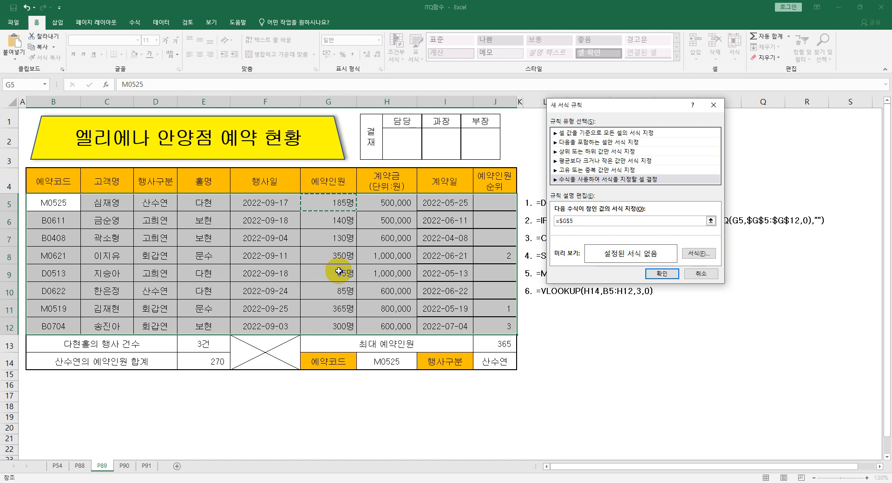
key("F4")
key("F4")
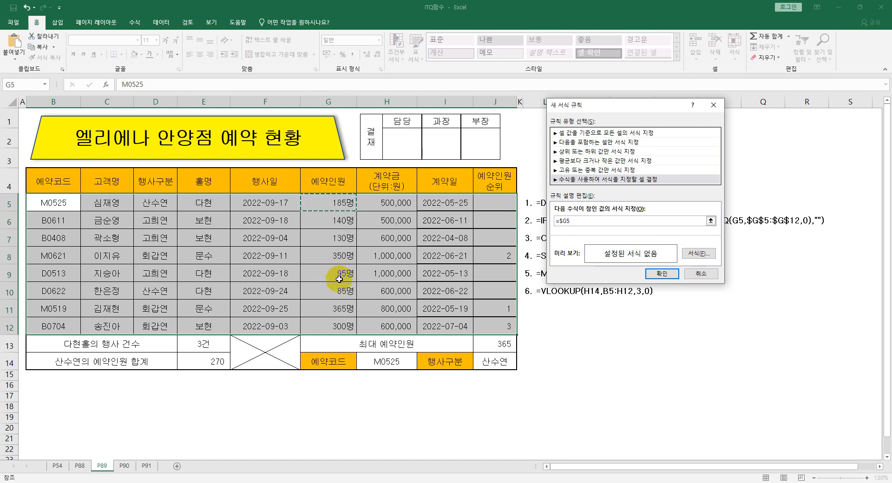
type(">=300")
- Give the rule a bold blue font and apply it to the reservation rows
left_click(693, 255)
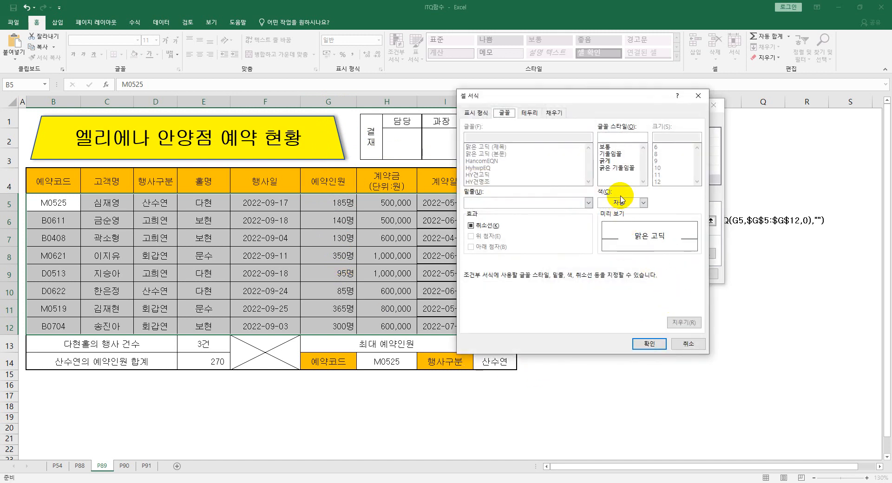
left_click(620, 200)
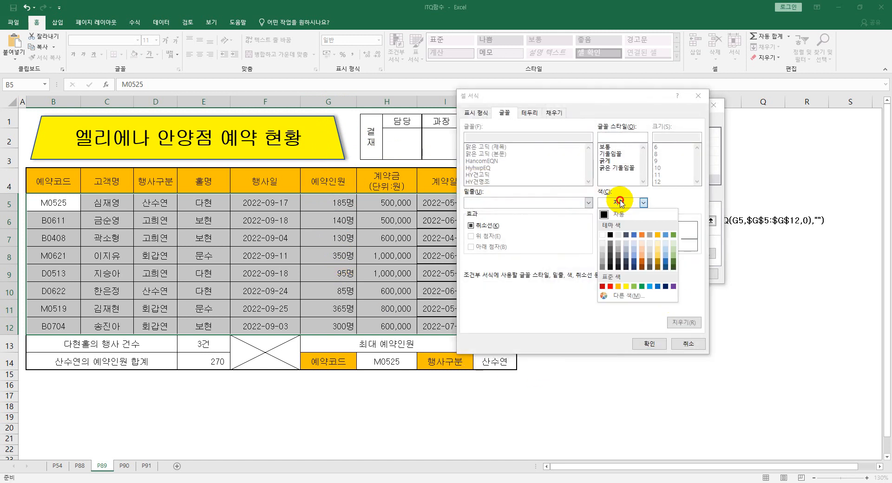
left_click(658, 287)
left_click(611, 161)
left_click(655, 344)
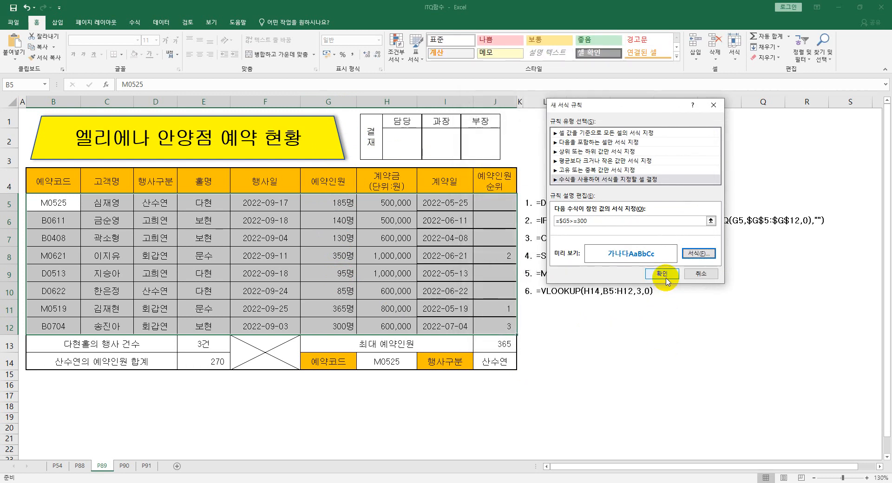
left_click(661, 274)
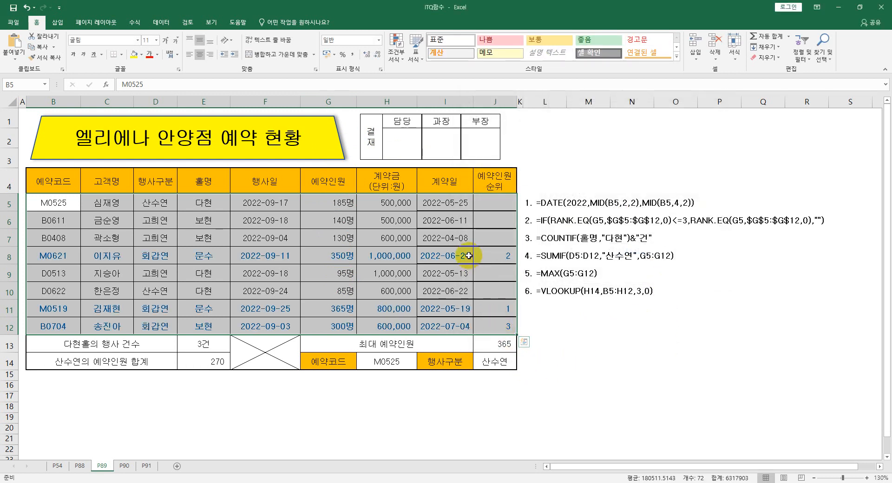
left_click(468, 256)
left_click(458, 309)
left_click(455, 326)
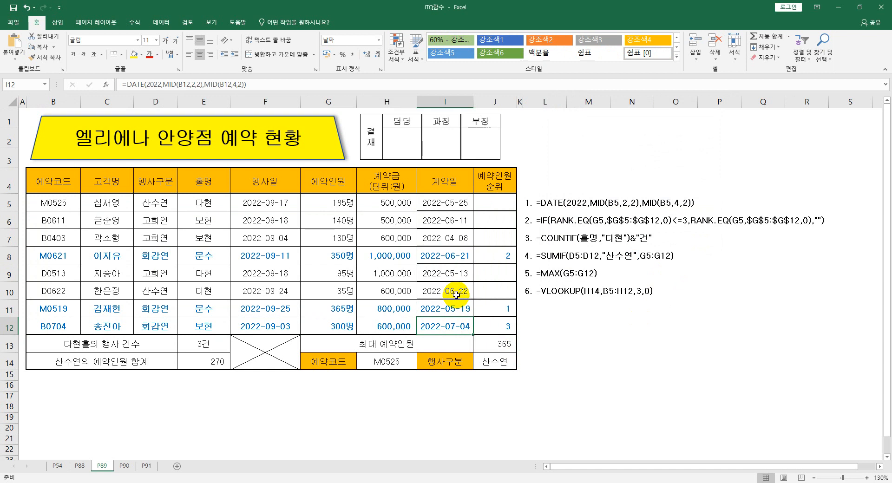
- Copy the formula from the conditional formatting rule and note it in L11 as "7. =$G5>=300"
left_click(455, 256)
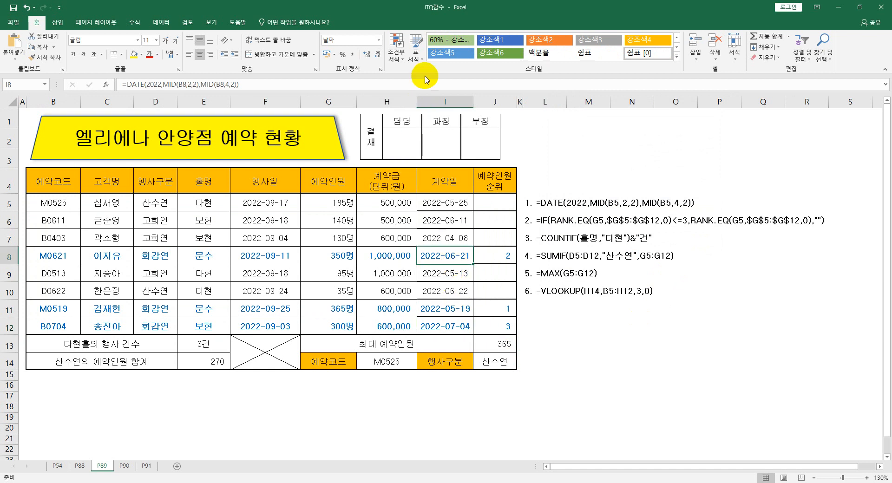
left_click(396, 51)
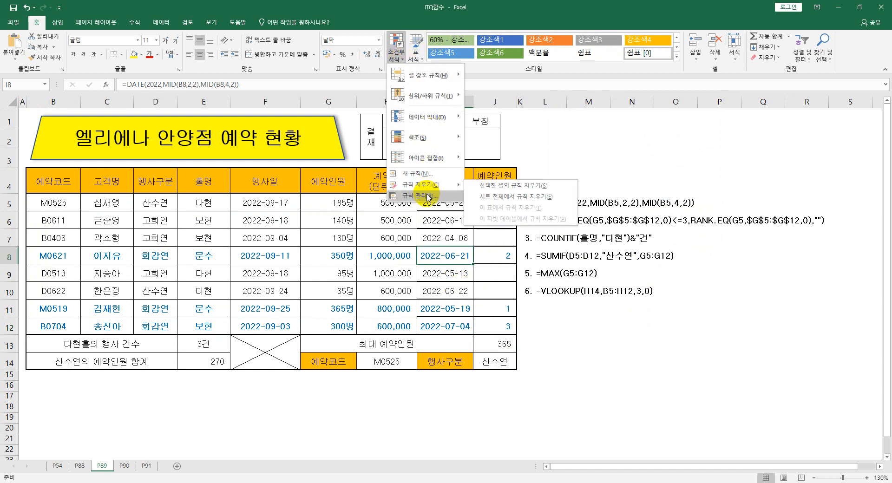
left_click(428, 197)
left_click(571, 182)
left_click(562, 166)
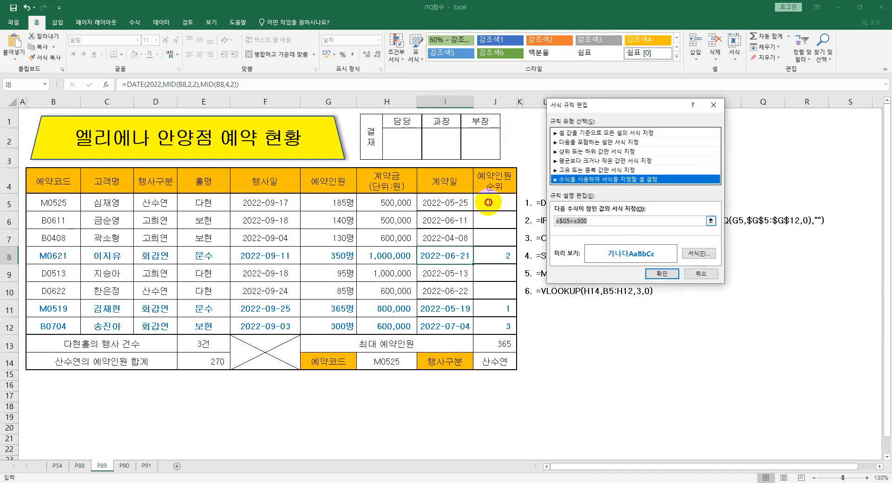
left_click(489, 202)
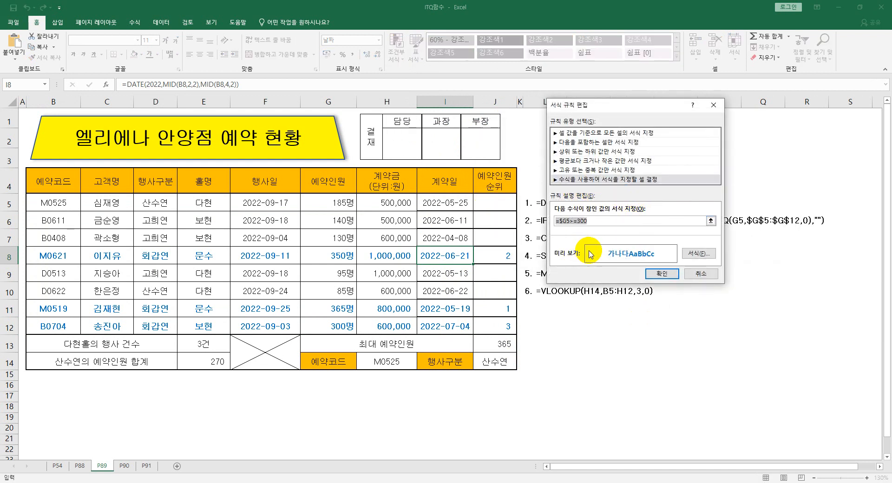
left_click(652, 275)
left_click(692, 253)
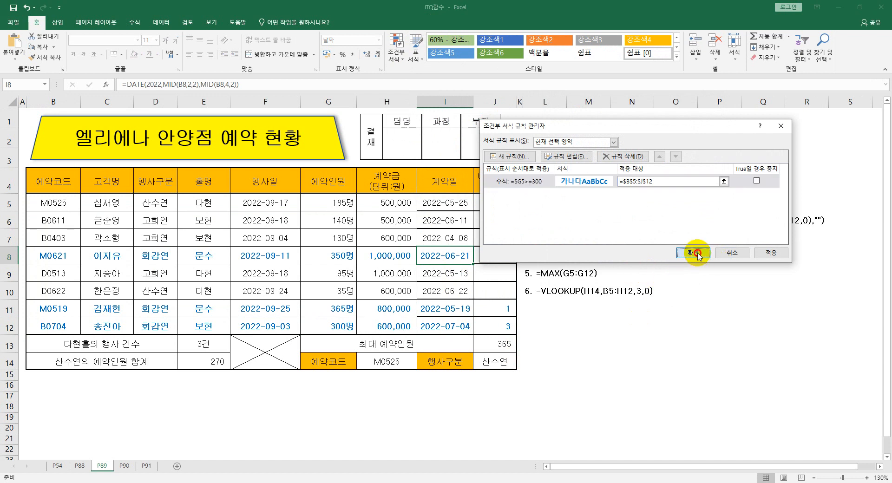
left_click(531, 304)
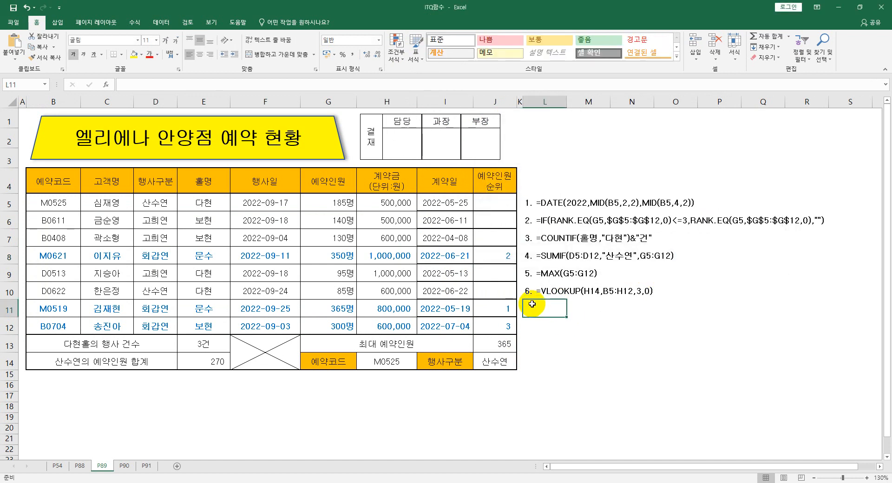
type("7. =$G5>=300")
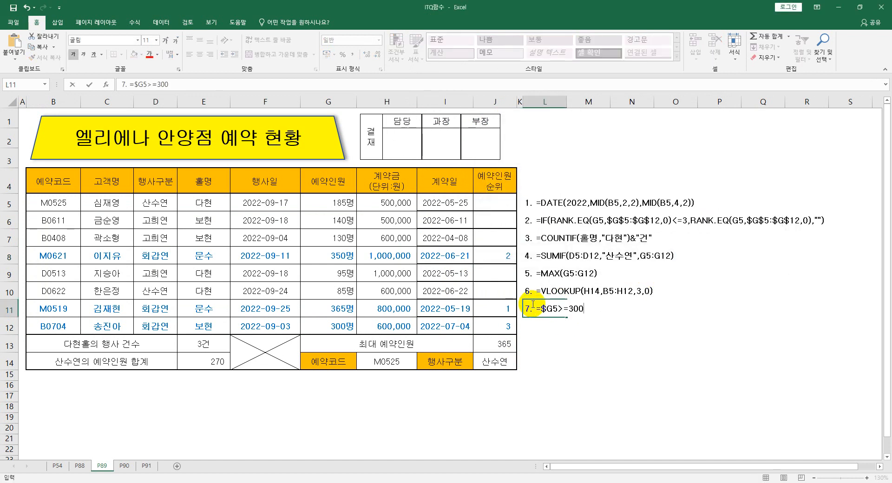
key("Return")
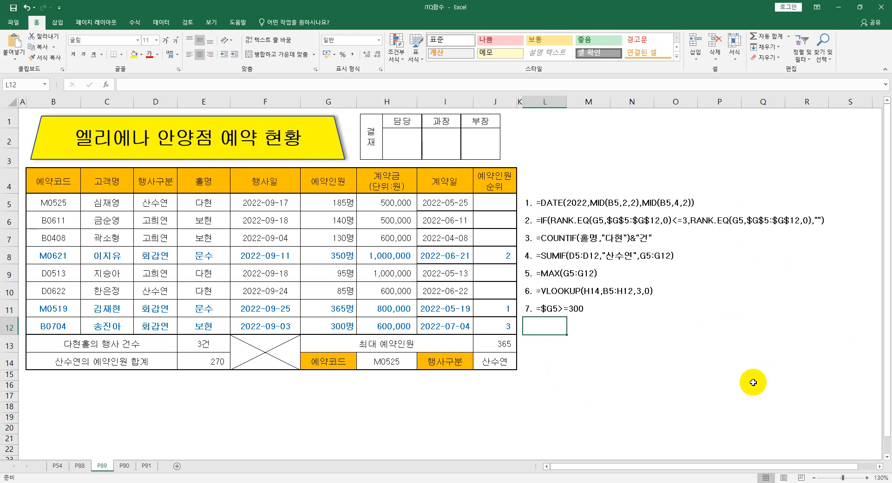
- On sheet P90, narrow column K to a thin spacer beside the table and select L5:L12 for the formula notes
left_click(124, 466)
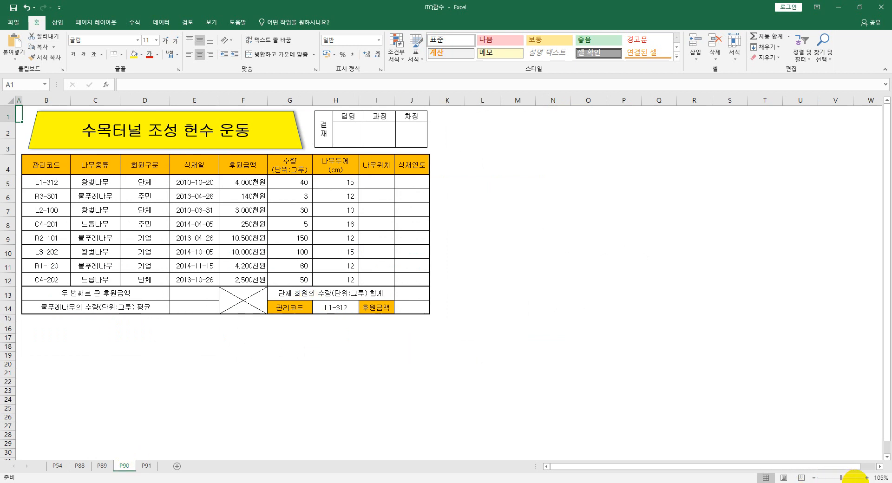
left_click(866, 477)
left_click(866, 478)
left_click(866, 478)
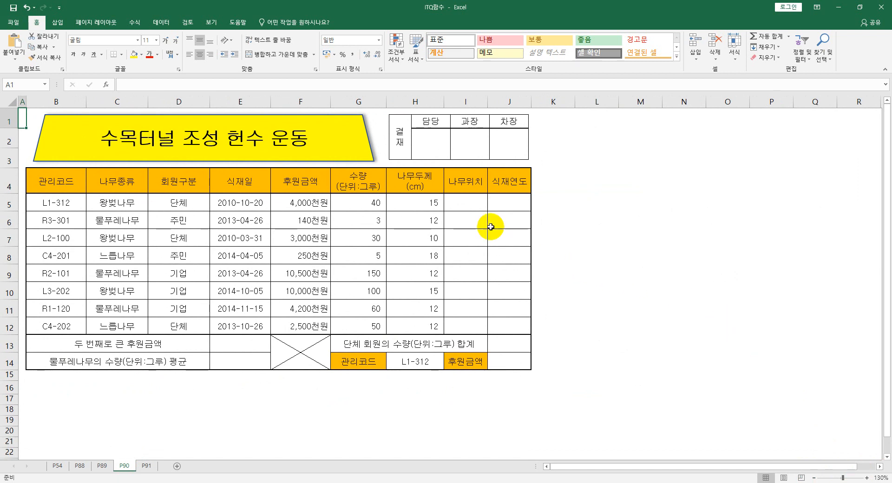
left_click(479, 204)
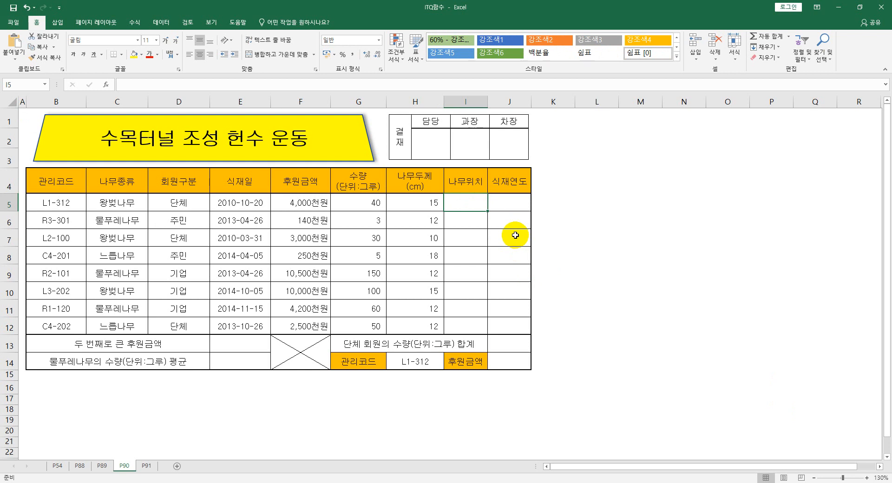
left_click_drag(575, 102, 543, 125)
left_click_drag(565, 199, 576, 325)
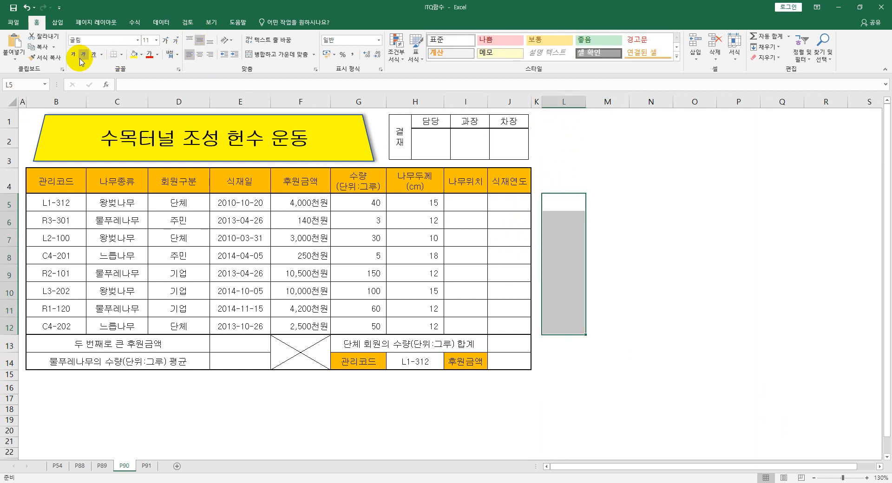
- Enter =LEFT(B5,1) in I5 to extract the first character of the management code
left_click(471, 191)
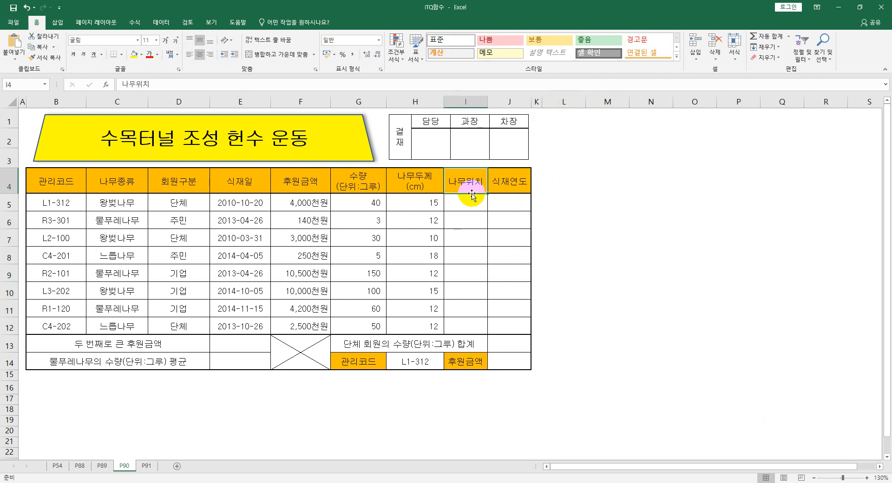
left_click(472, 209)
type("=")
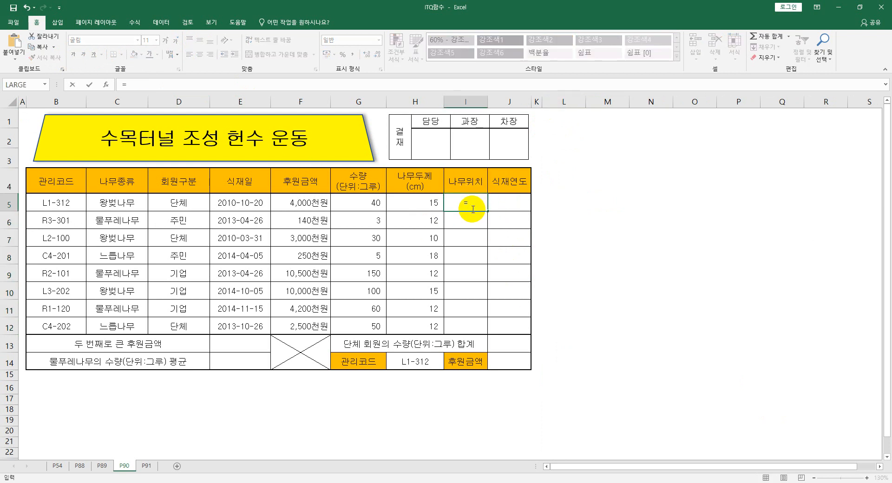
type("LEFT(")
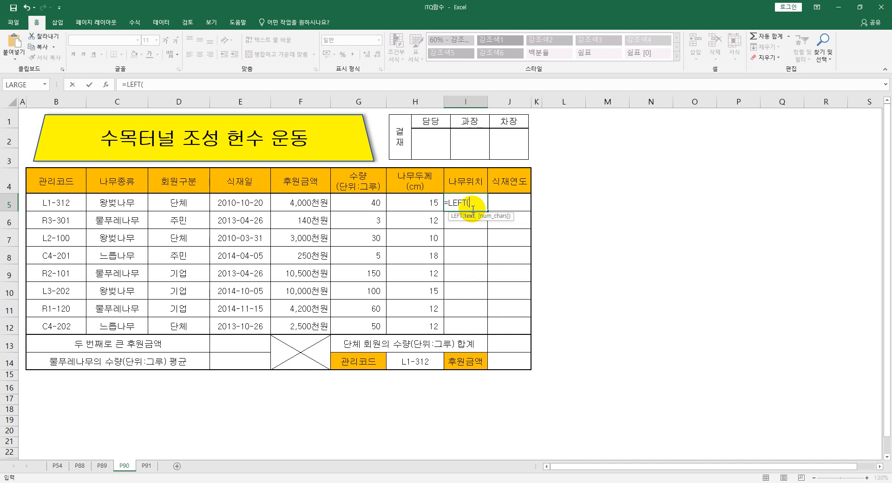
left_click(73, 207)
type(",")
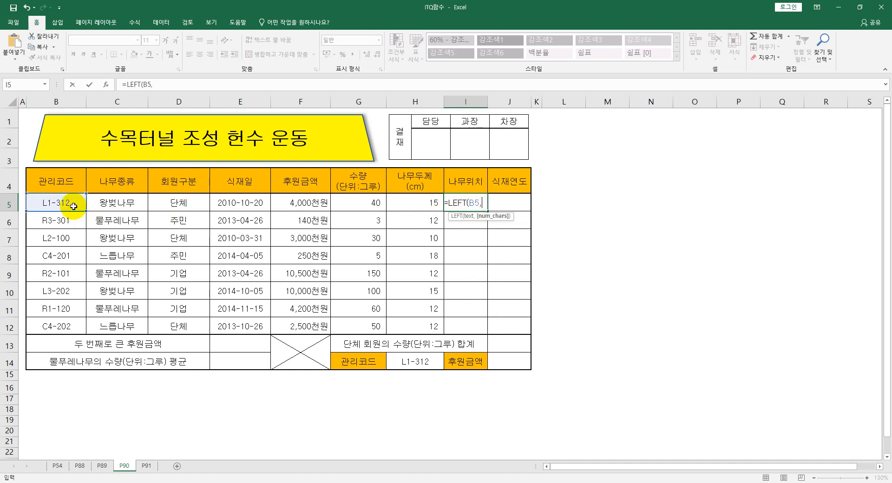
type("1)")
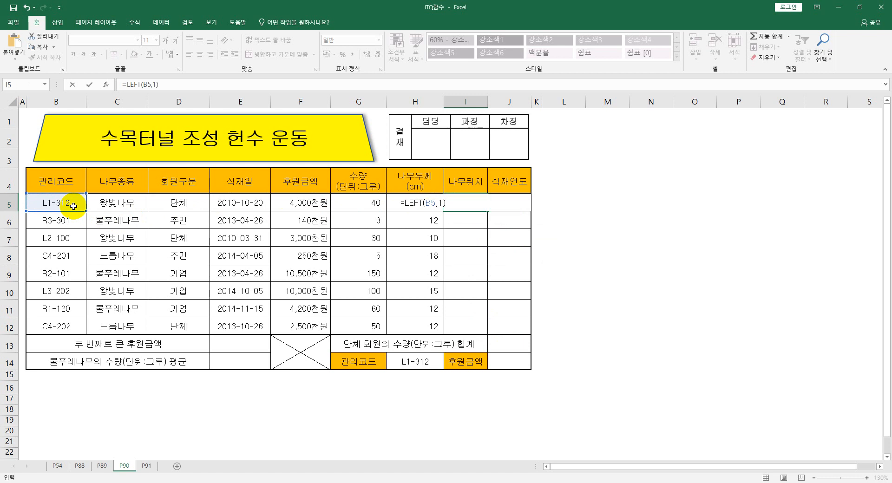
key("Return")
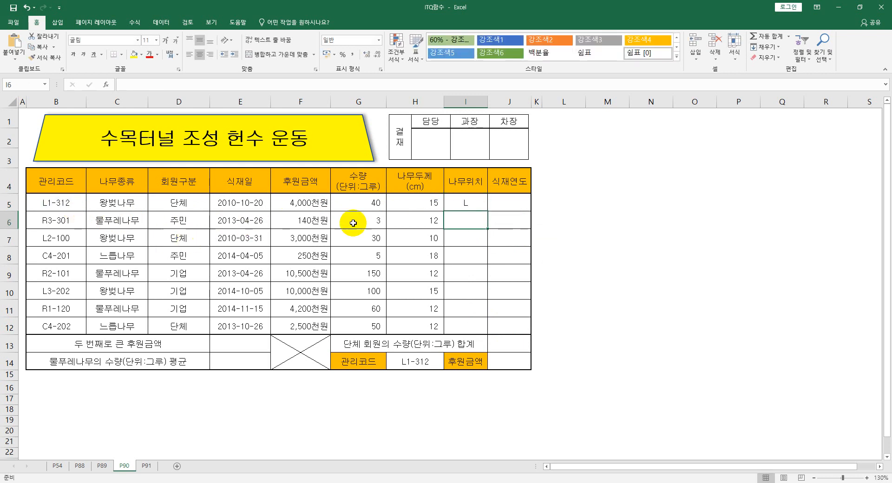
- Wrap the LEFT formula in I5 in an IF that tests for "l" and returns "좌안" when true, leaving the false argument open
left_click(459, 203)
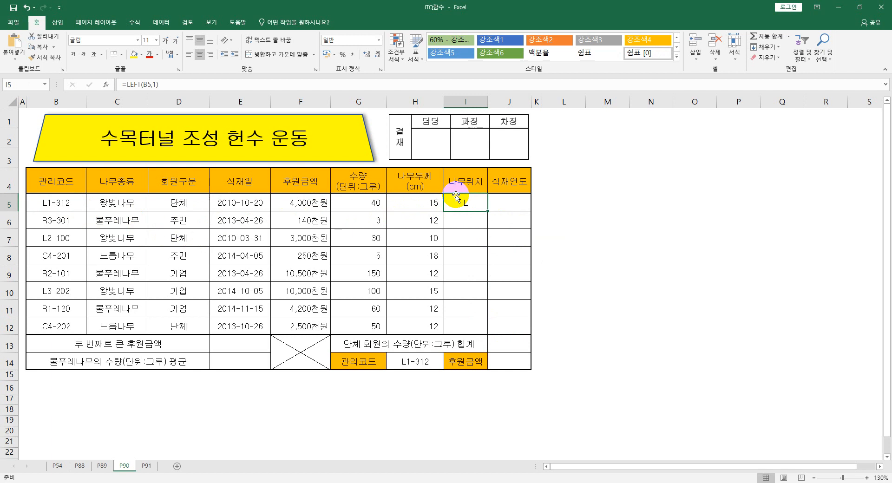
double_click(458, 198)
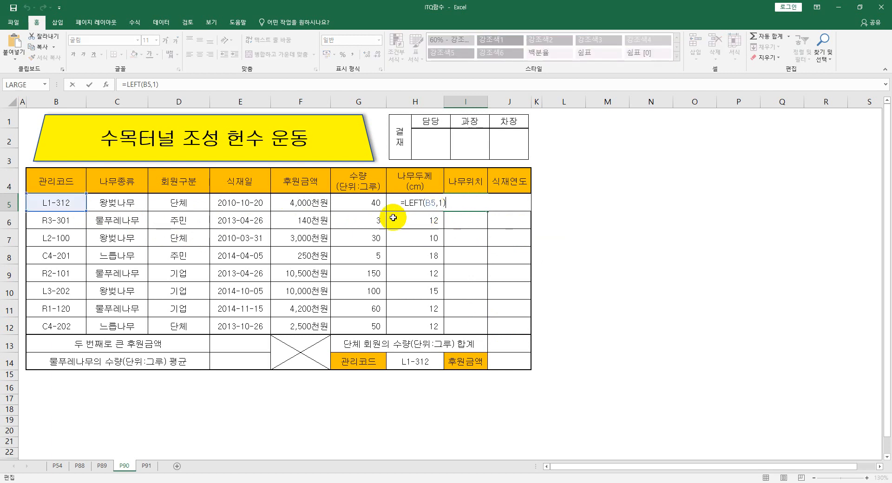
left_click(406, 206)
type("IF(")
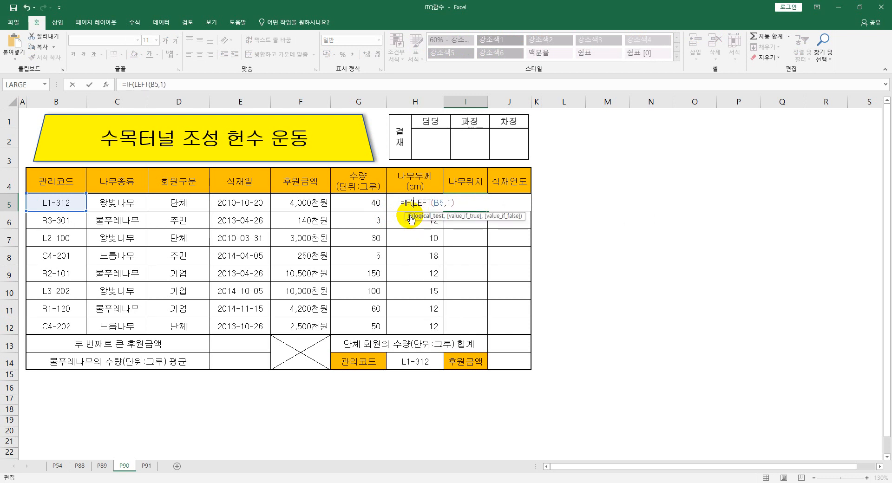
left_click(413, 203)
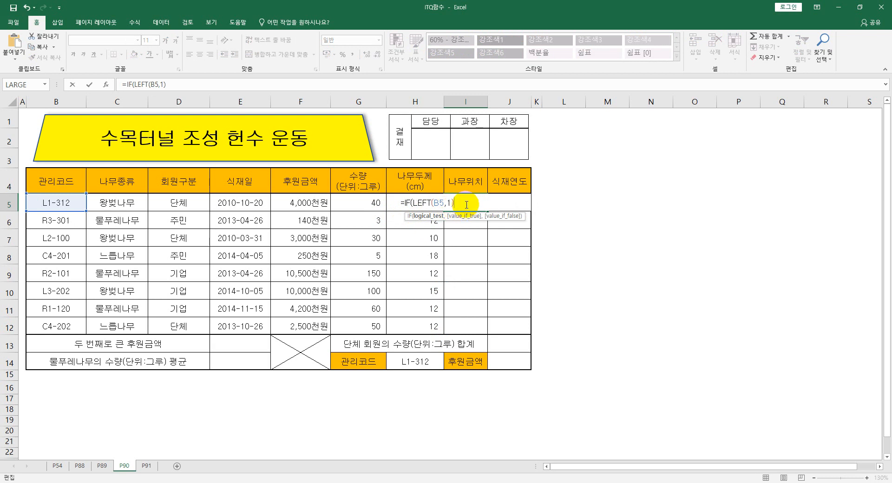
type("=\"")
key("BackSpace")
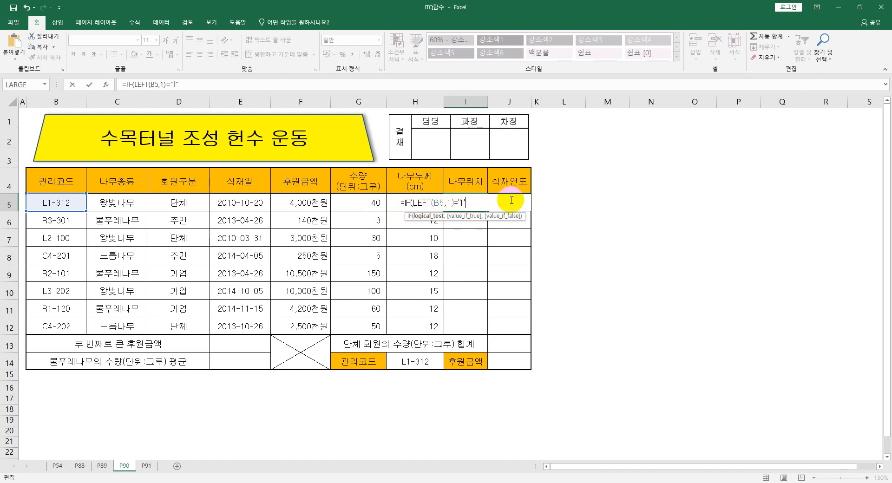
type(",")
type("\"")
type("좌안\"")
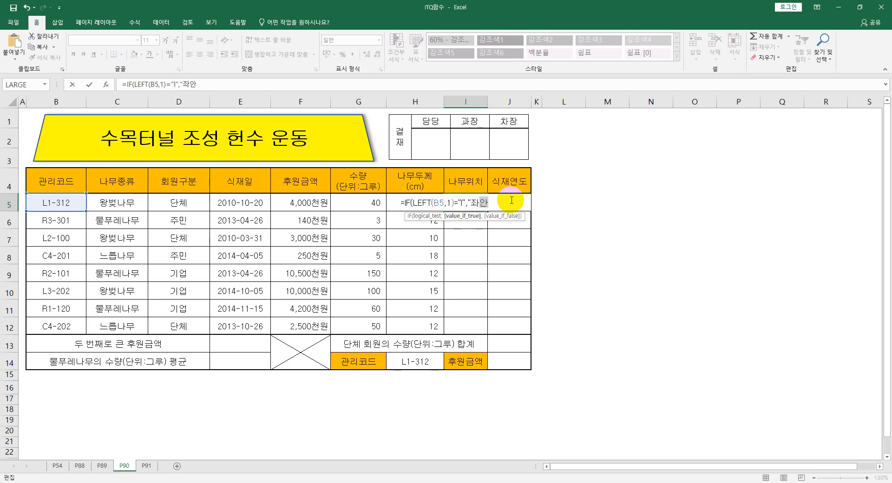
type(",")
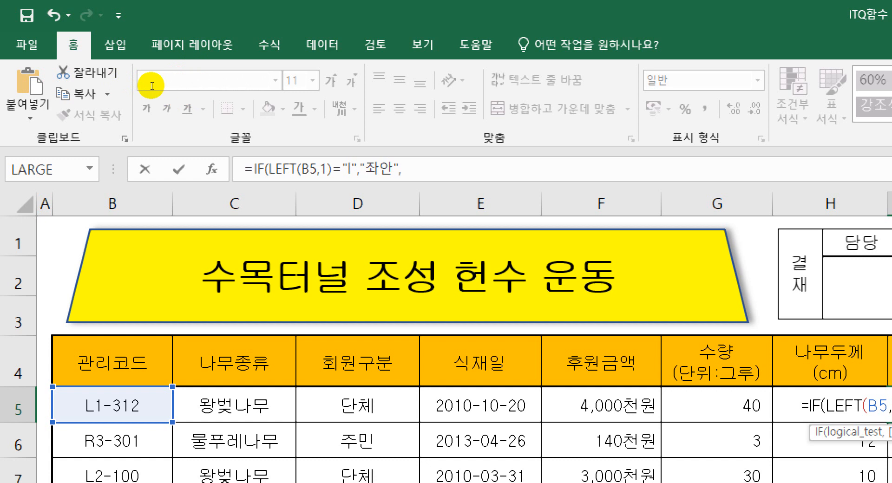
- Copy IF(LEFT(B5,1)= within the I5 formula and paste it at the end as the false argument
left_click(215, 85)
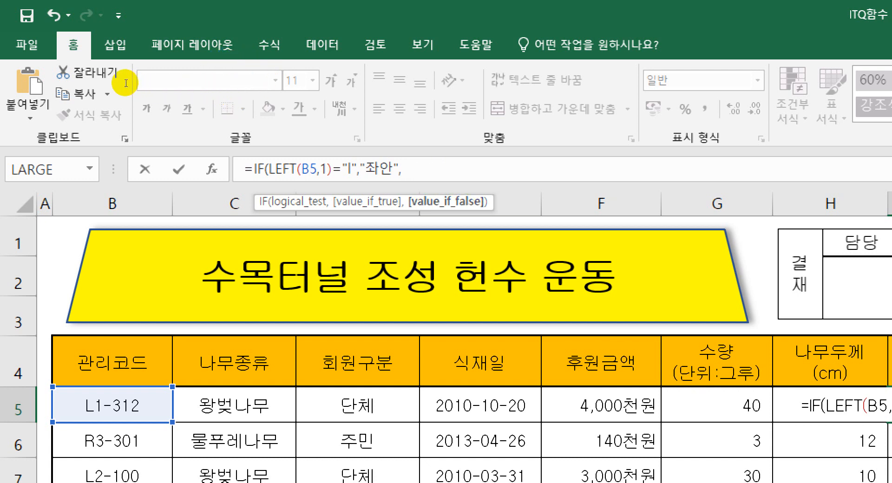
mouse_move(126, 83)
left_mouse_down()
mouse_move(170, 87)
mouse_move(169, 95)
left_mouse_up()
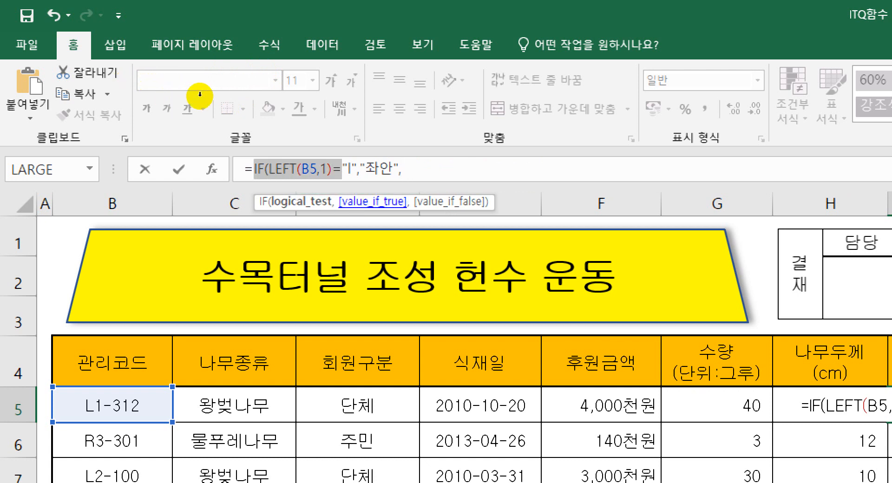
key("ctrl+c")
key("End")
key("ctrl+v")
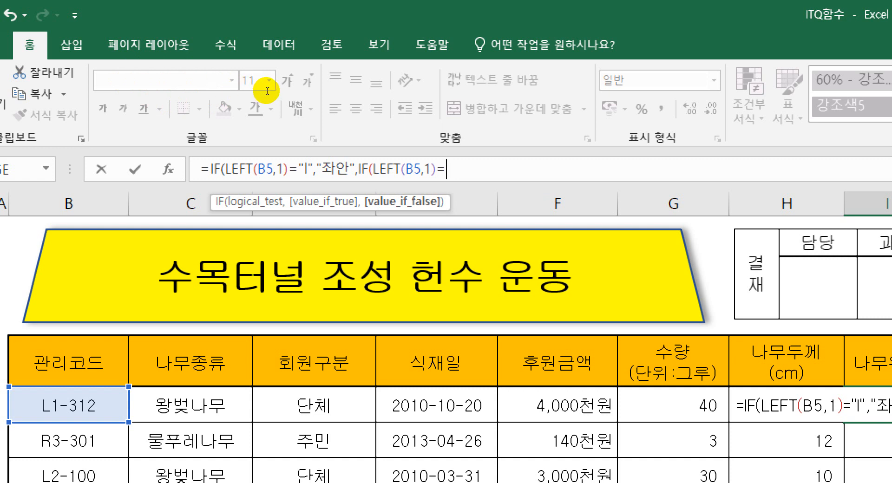
- Complete the nested IF in I5 to test for "R", return "우안" when true and an empty string otherwise
type("\"ㄱ")
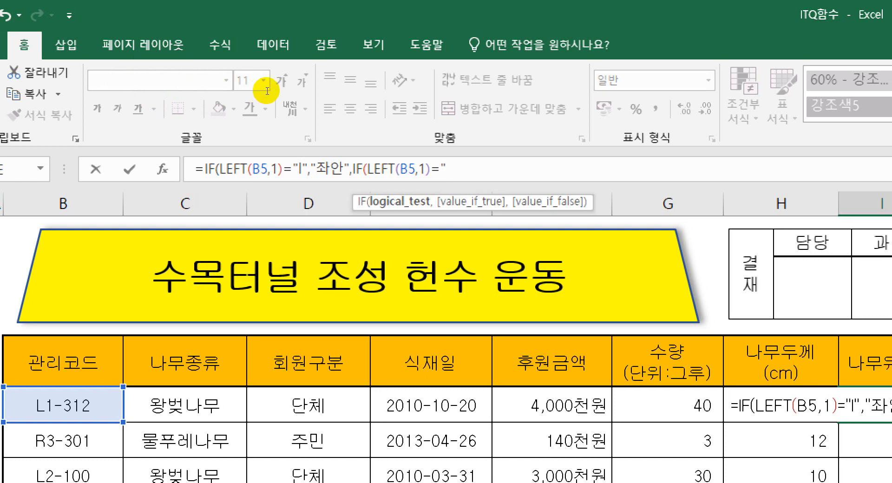
type("R\"")
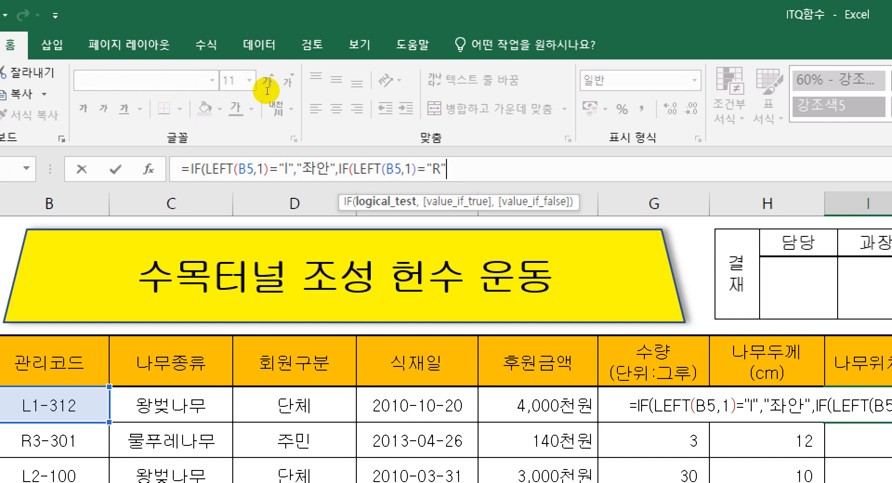
type(",\"")
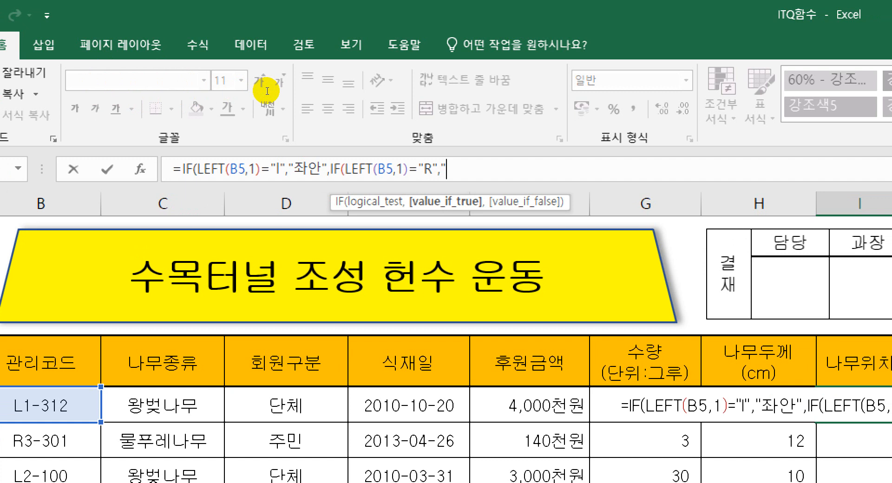
type("우안\",")
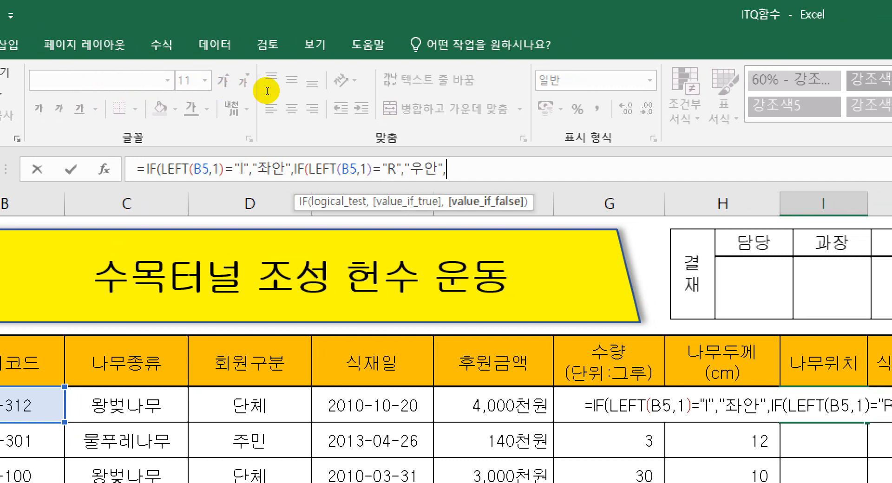
type("\"\"")
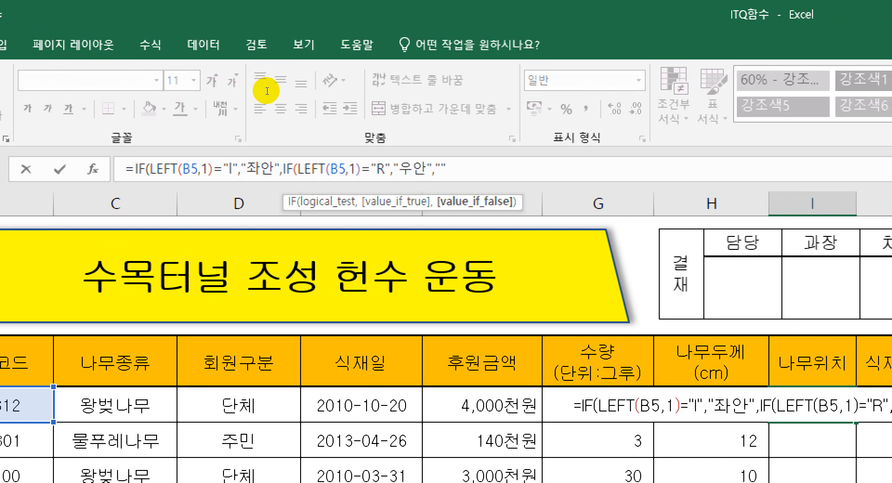
type(")")
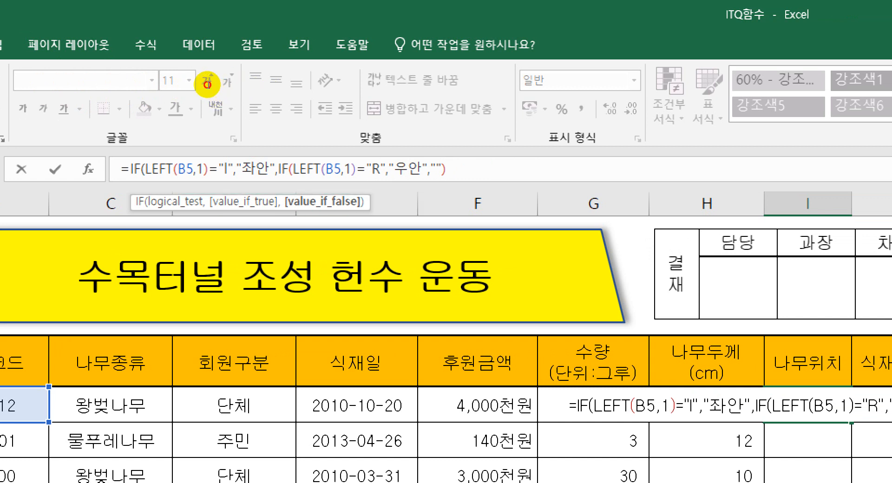
- Close the outer IF to finish the formula in I5, and fill it down through I12
left_click_drag(293, 169, 437, 170)
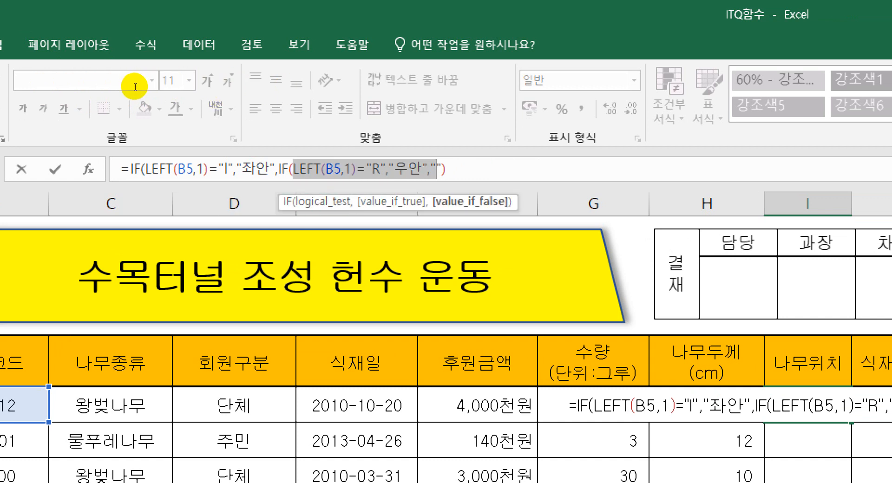
left_click_drag(446, 169, 288, 169)
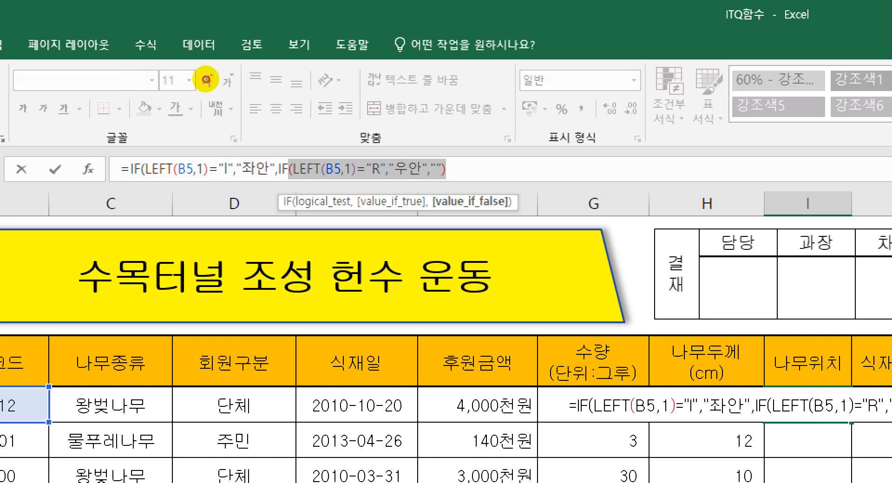
left_click(509, 175)
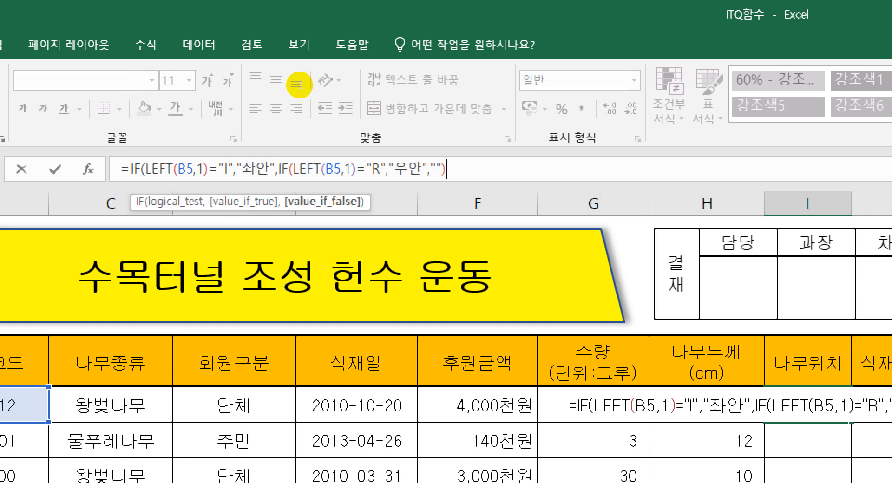
type(")")
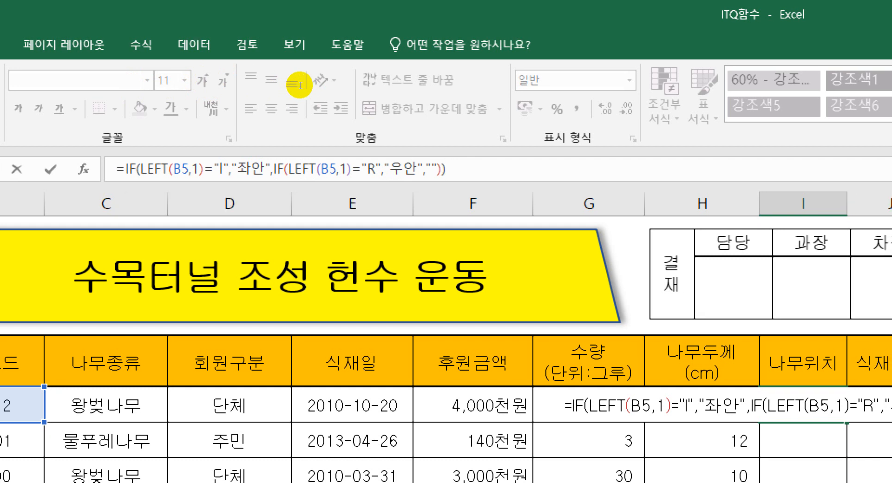
key("Return")
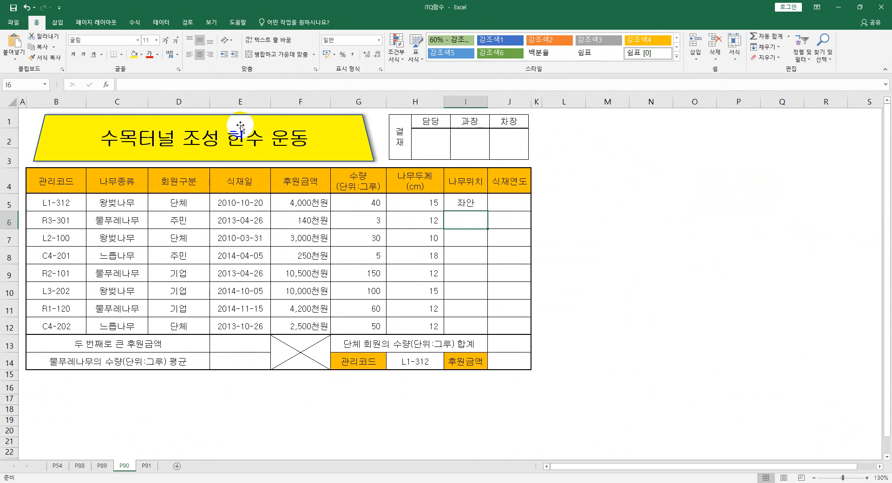
left_click(454, 203)
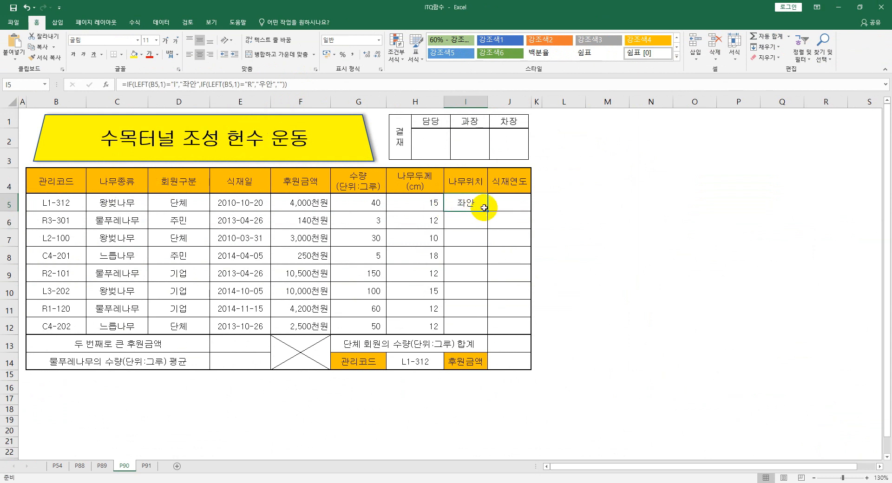
left_click_drag(486, 210, 470, 331)
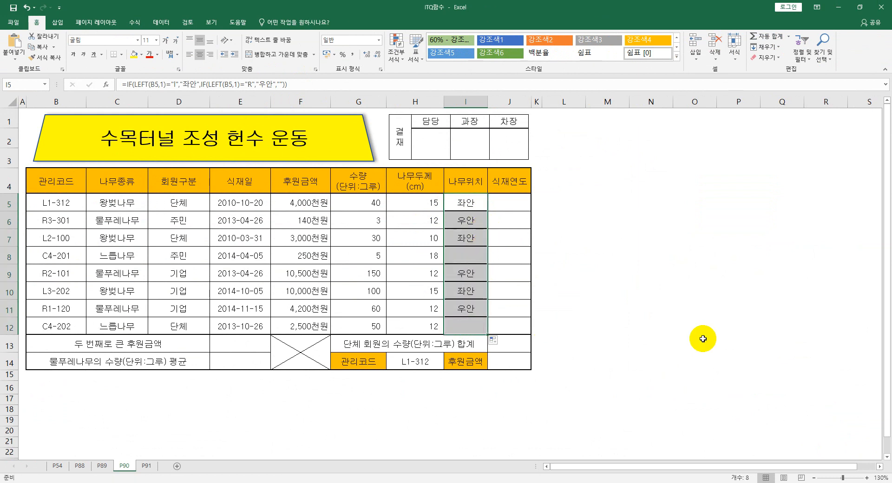
- Copy the formula text from I5 and note it in L5, prefixed with "1."
left_click(479, 202)
left_click_drag(331, 84, 37, 86)
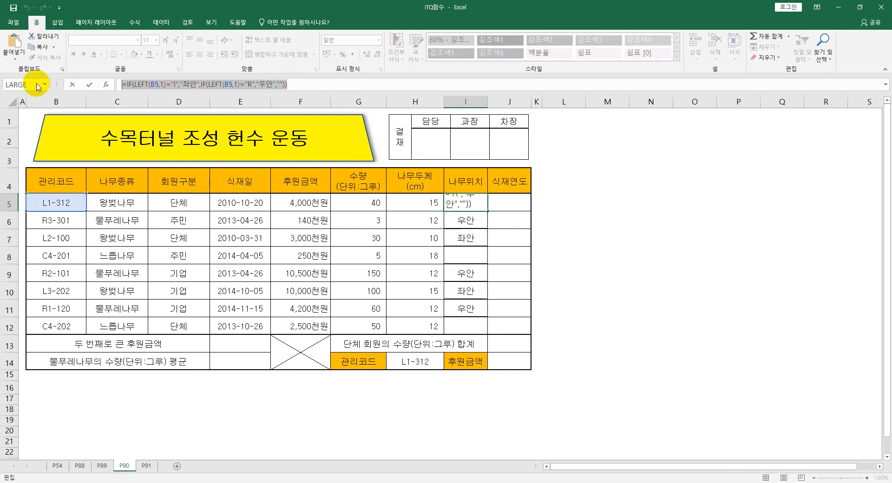
key("Escape")
left_click(558, 204)
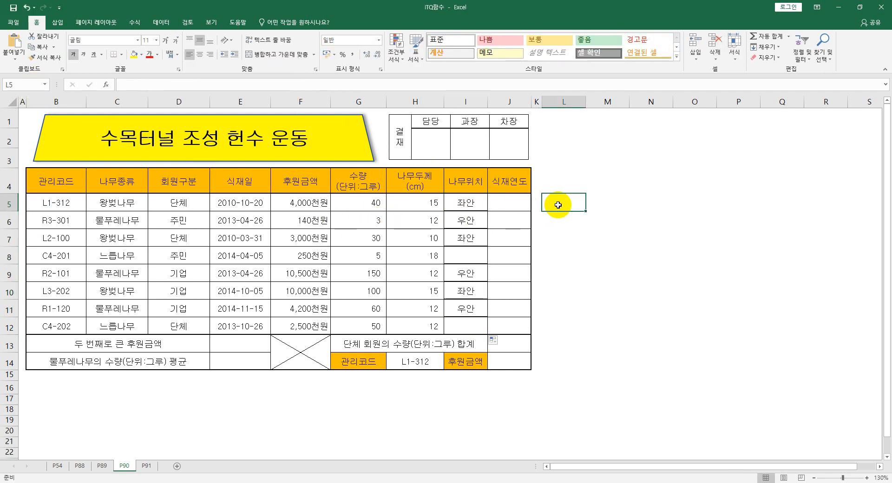
type("1.")
key("ctrl+v")
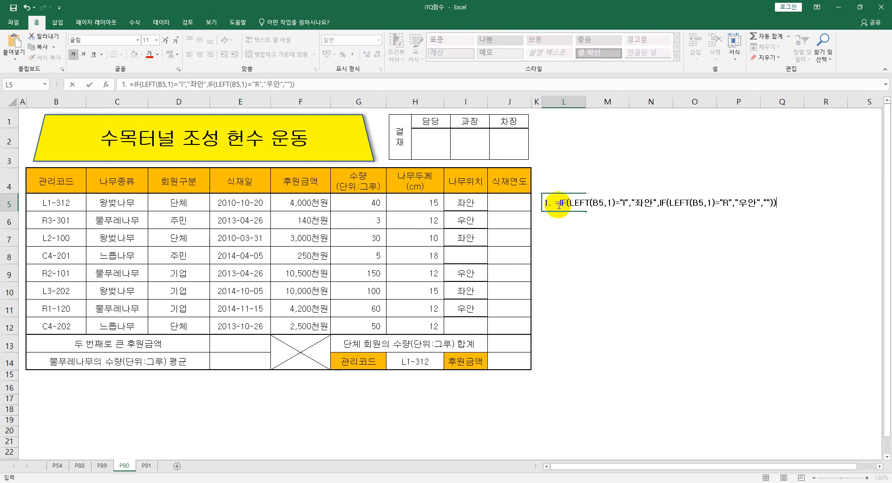
key("Return")
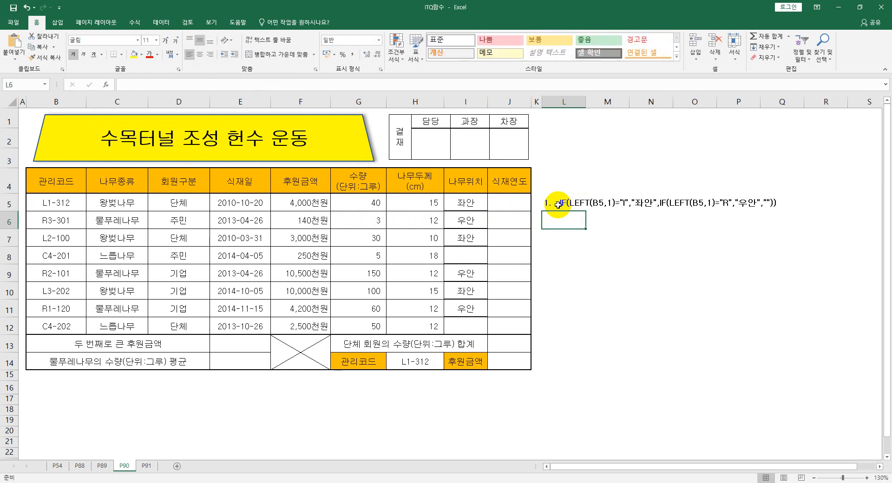
- Enter =YEAR(E5) in J5 to extract the year from the planting date
left_click(511, 201)
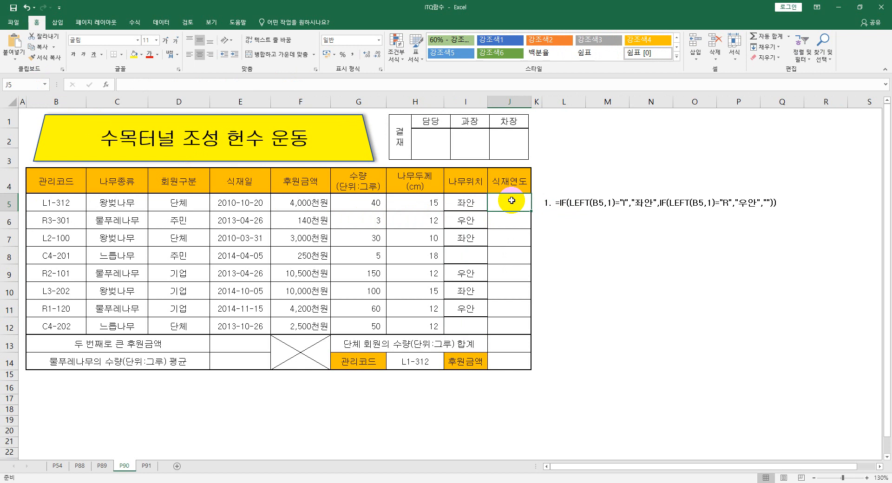
left_click(239, 201)
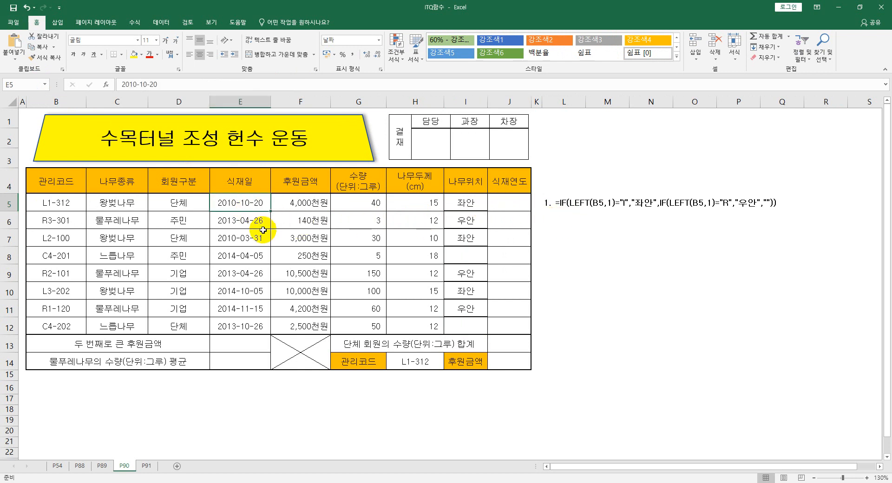
left_click(255, 225)
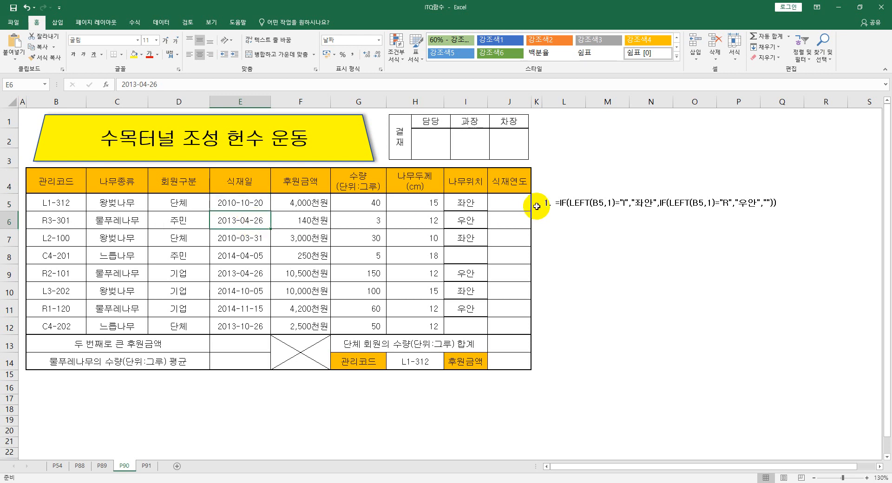
left_click(510, 203)
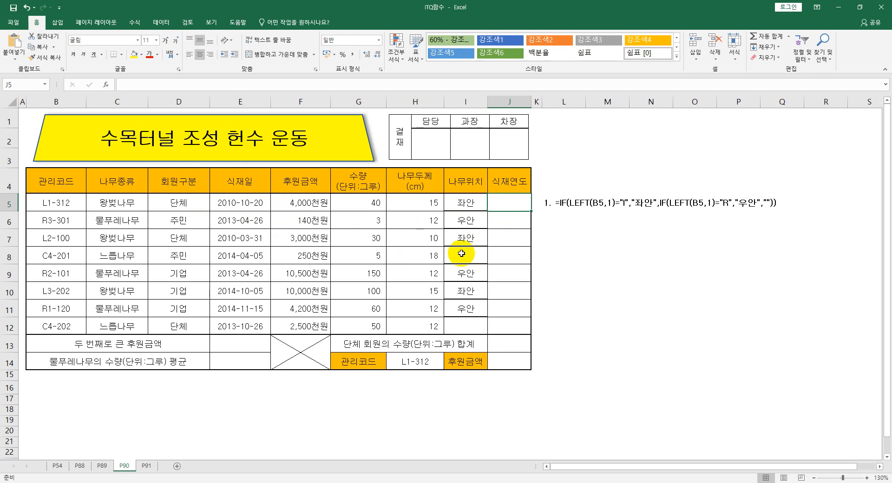
type("=")
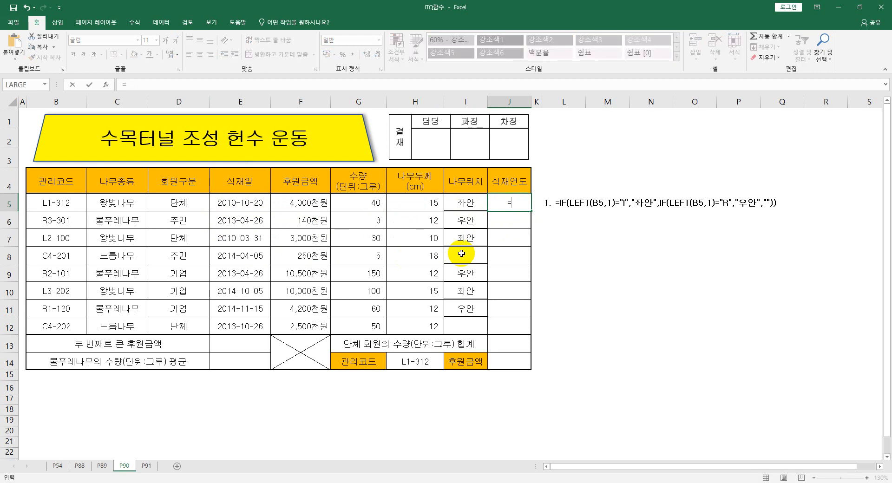
type("ye")
key("Tab")
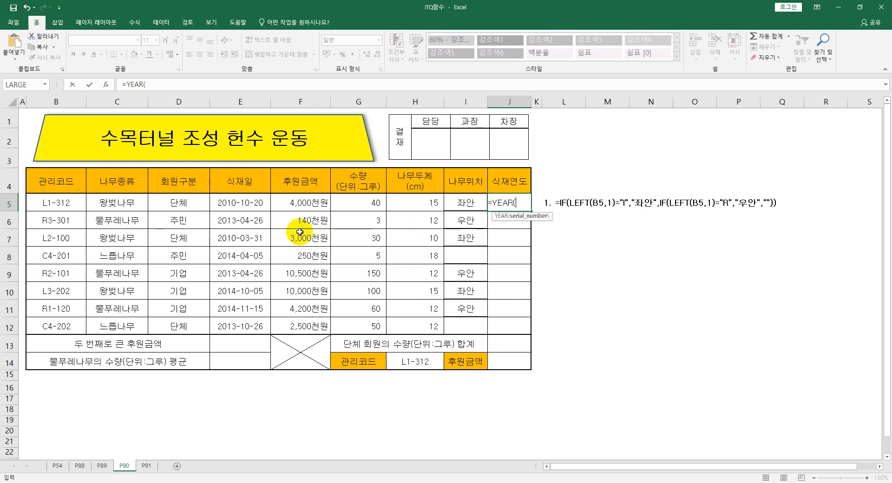
left_click(229, 203)
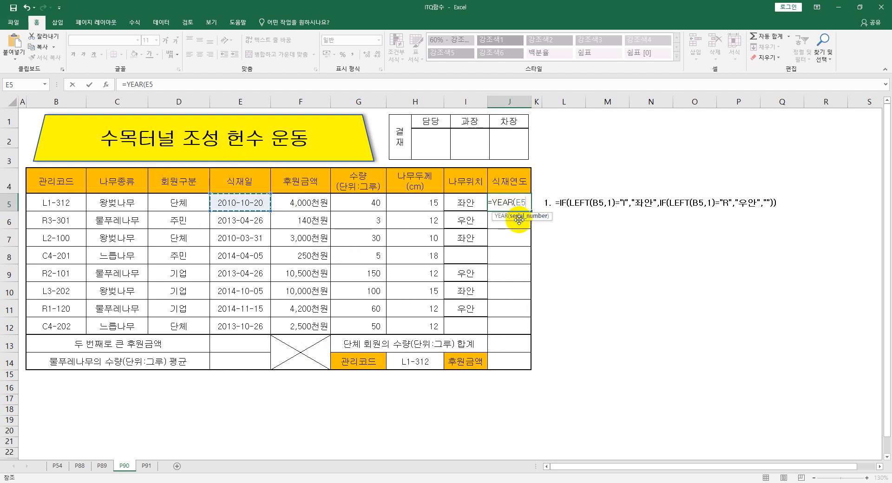
type(")")
key("Return")
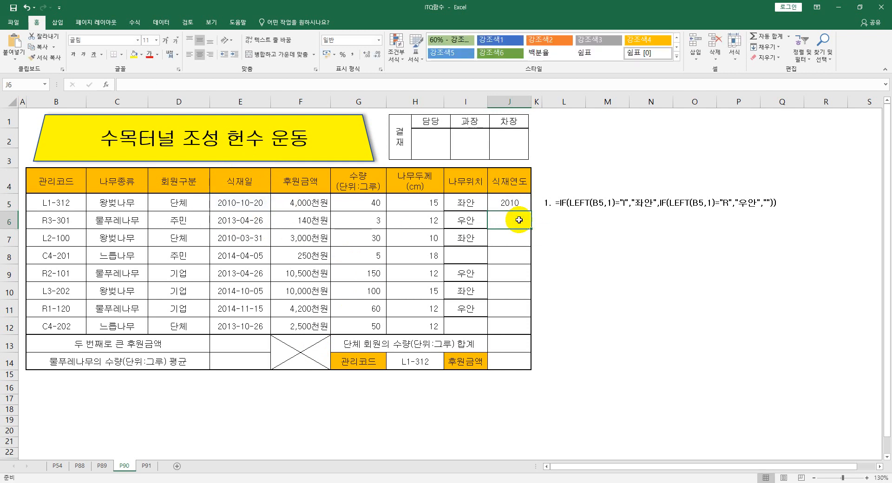
- Append &"년" to the YEAR formula in J5 and fill it down through J12
left_click(514, 200)
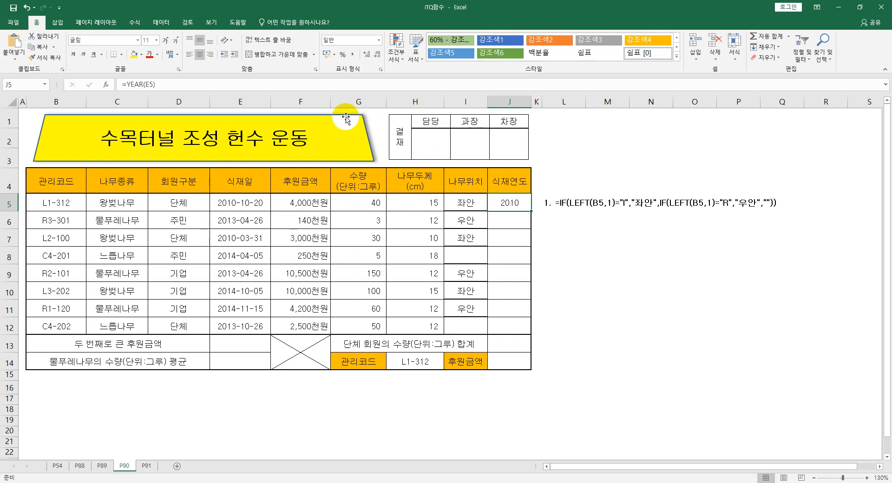
double_click(518, 205)
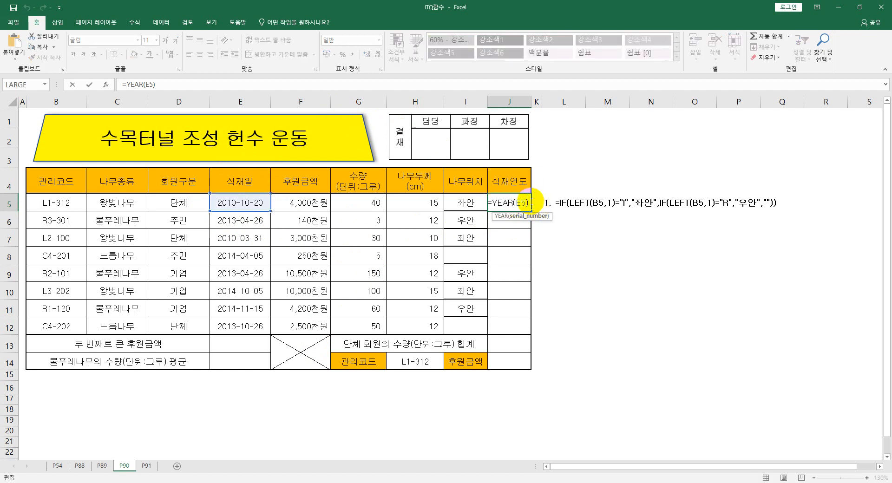
type("&")
type("\"년\"")
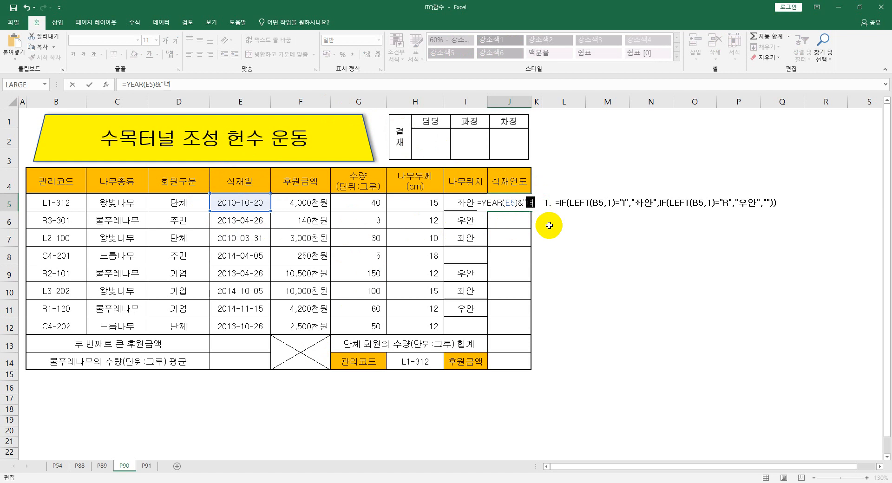
key("Return")
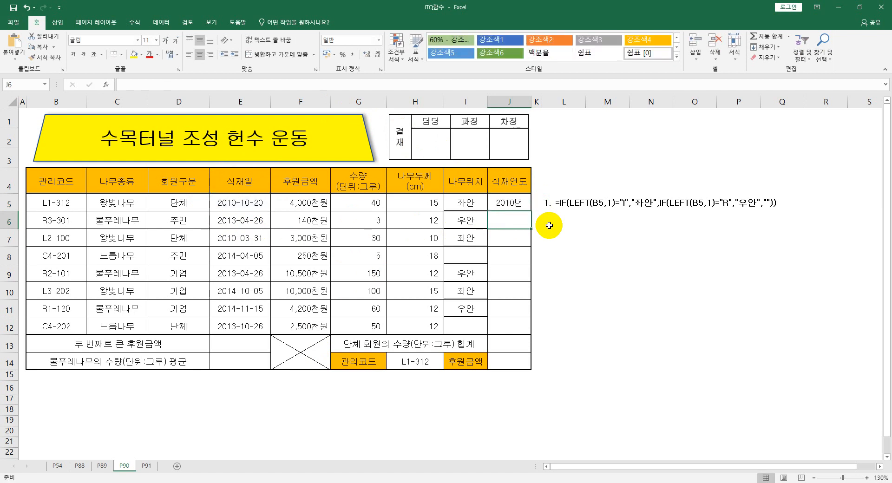
left_click(517, 203)
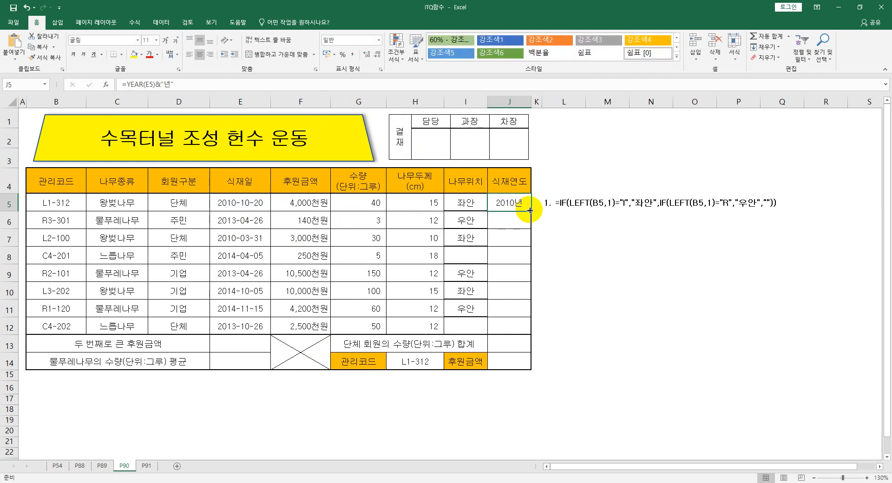
left_click_drag(532, 212, 524, 331)
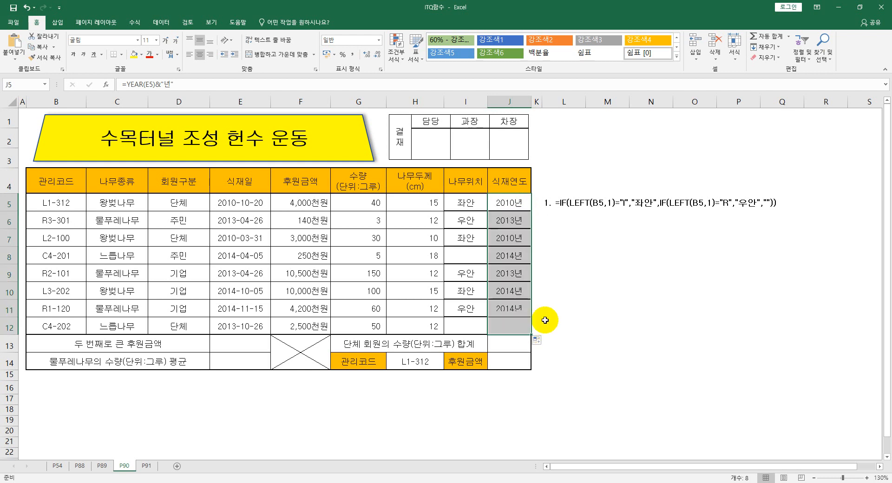
left_click(518, 220)
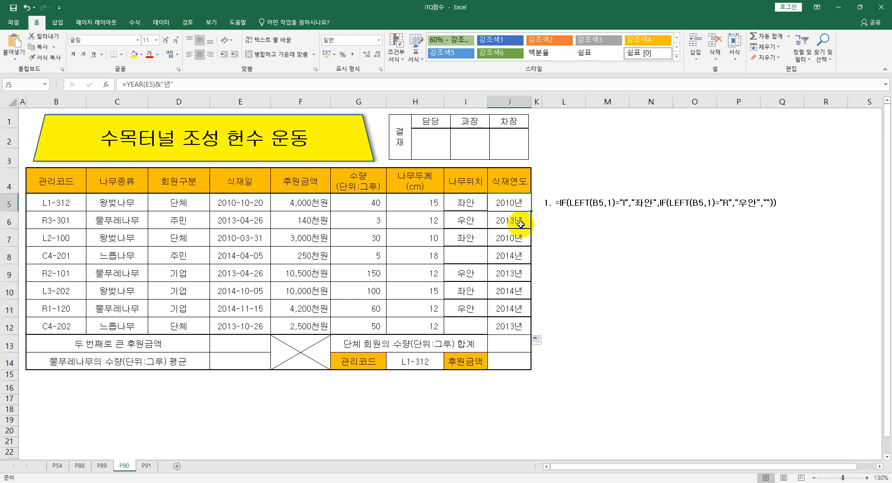
- Copy the formula text from J5 and note it in L6, prefixed with "2."
left_click(521, 200)
left_click_drag(247, 90, 91, 87)
key("ctrl+c")
left_click(91, 85)
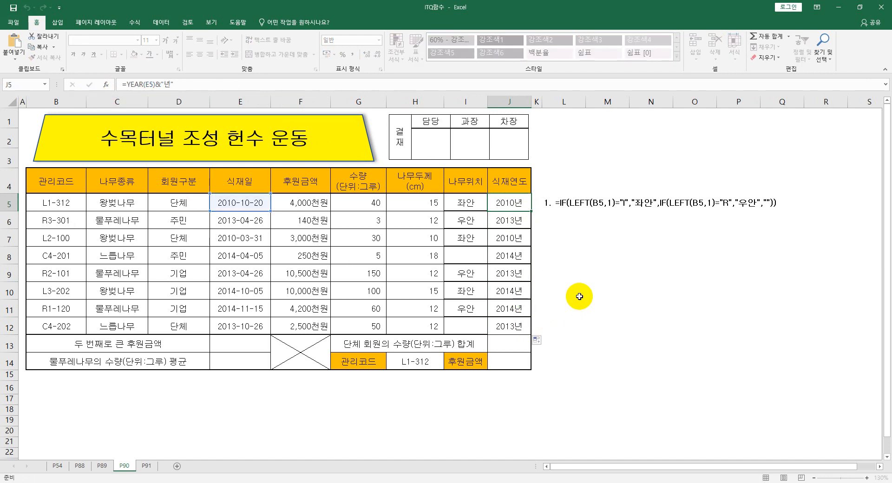
left_click(548, 223)
type("2.")
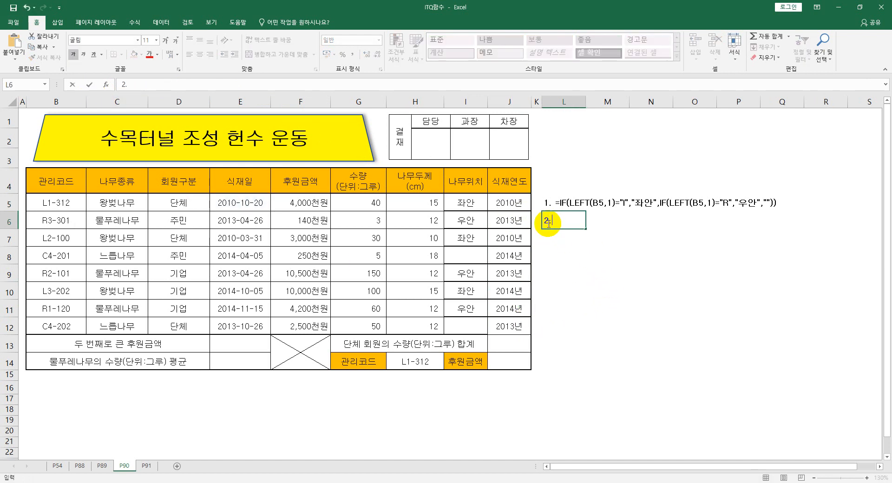
key("ctrl+v")
key("Return")
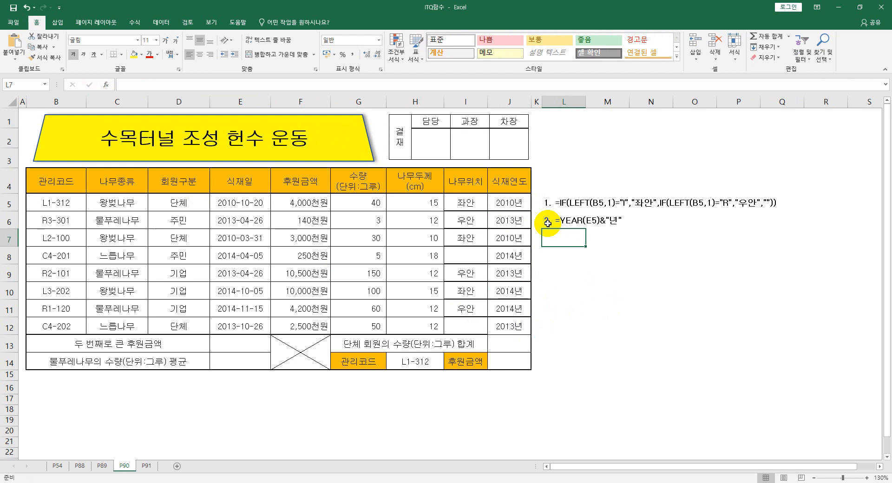
- Enter =LARGE(후원금액,2) in E13 to find the second-largest sponsorship amount
left_click(256, 346)
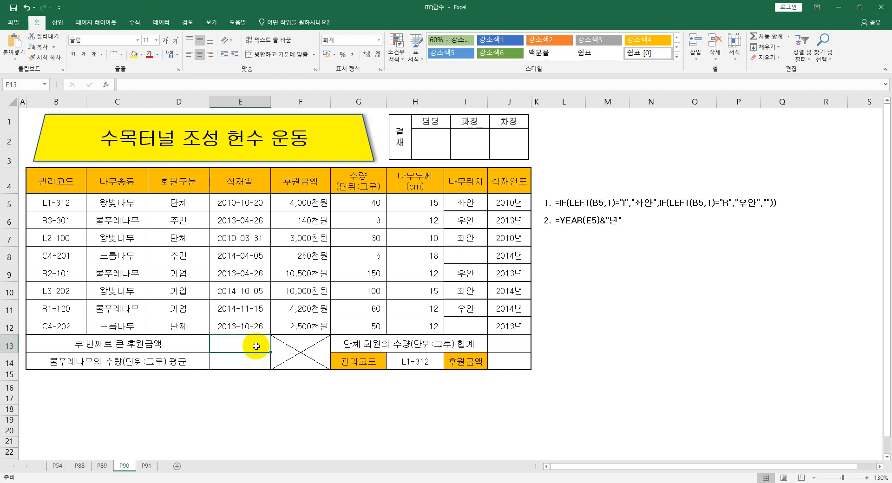
type("=")
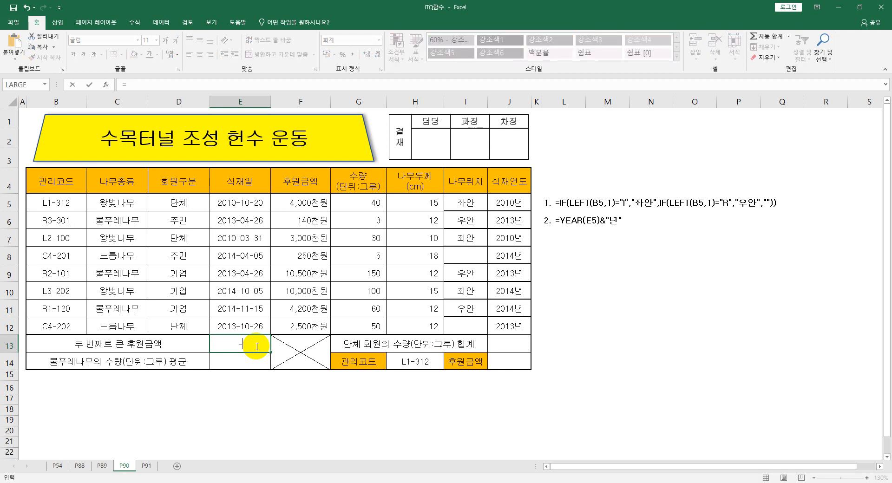
type("l")
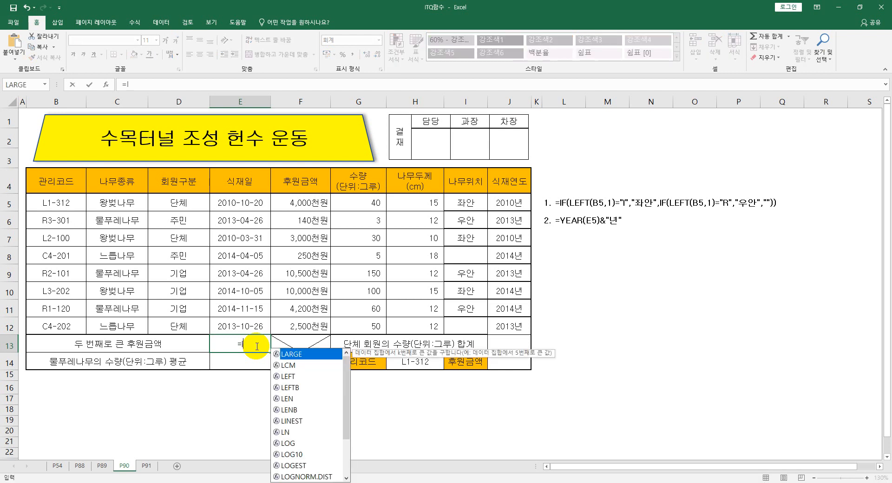
key("Tab")
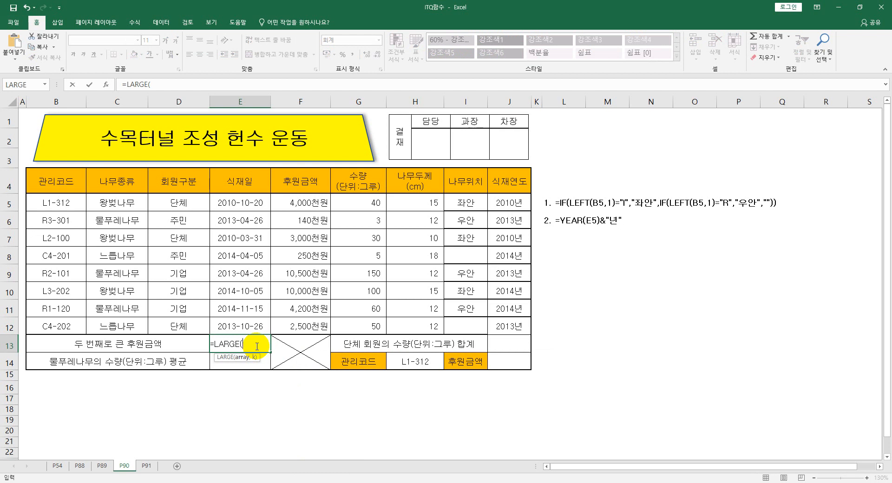
type("후원금액,")
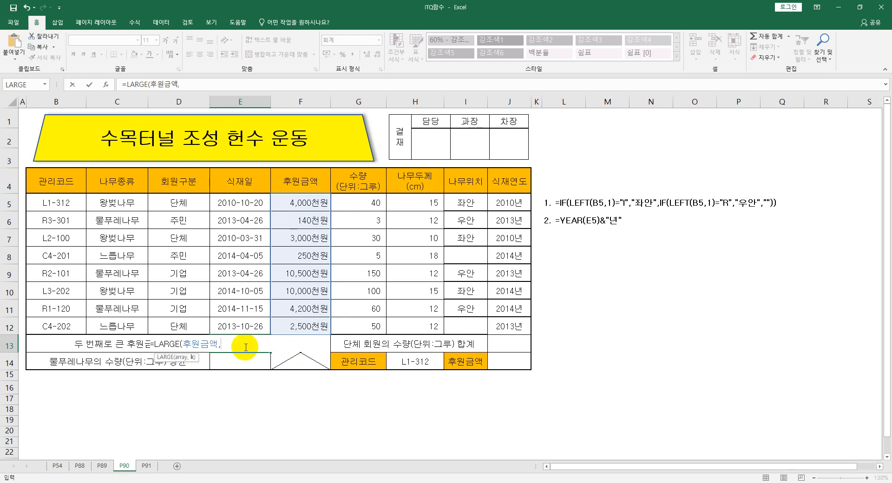
type("2")
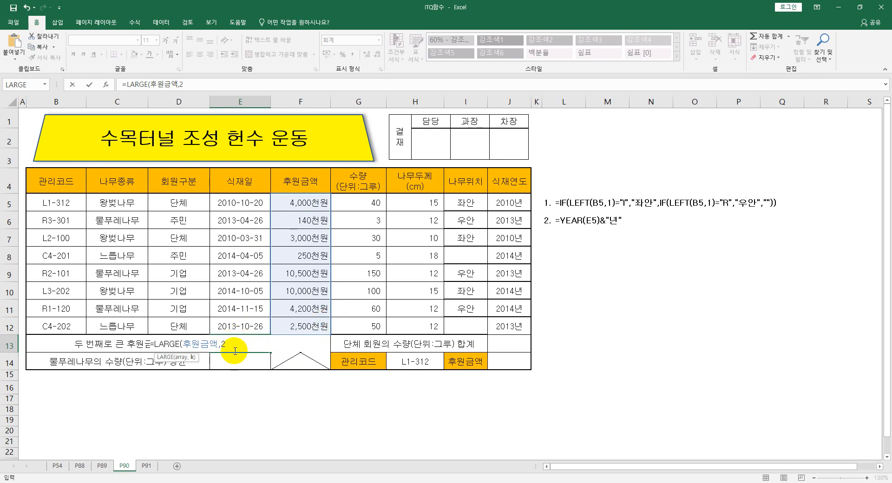
type(")")
key("Return")
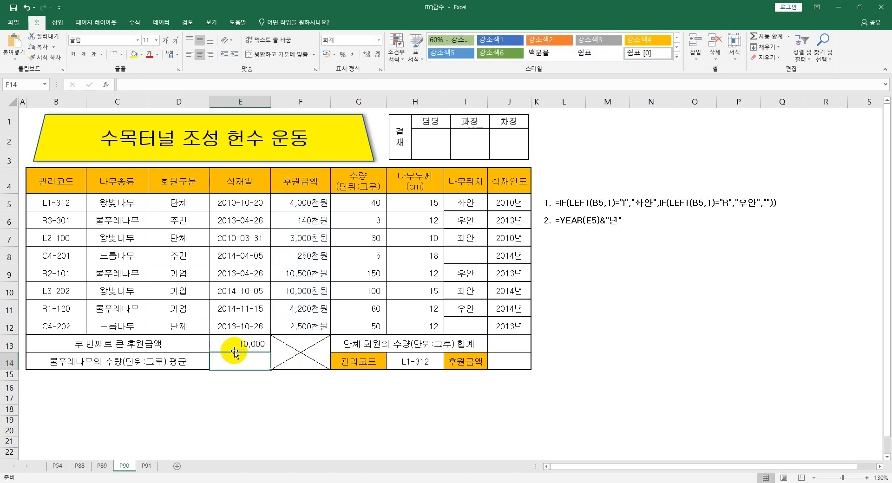
- Copy the formula text from E13 and note it in L7, prefixed with "3."
left_click(236, 345)
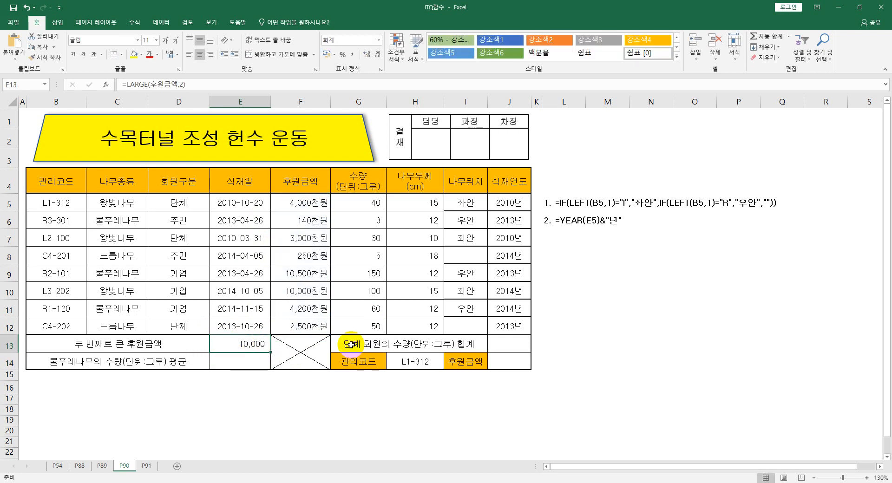
left_click_drag(227, 84, 75, 73)
key("ctrl+c")
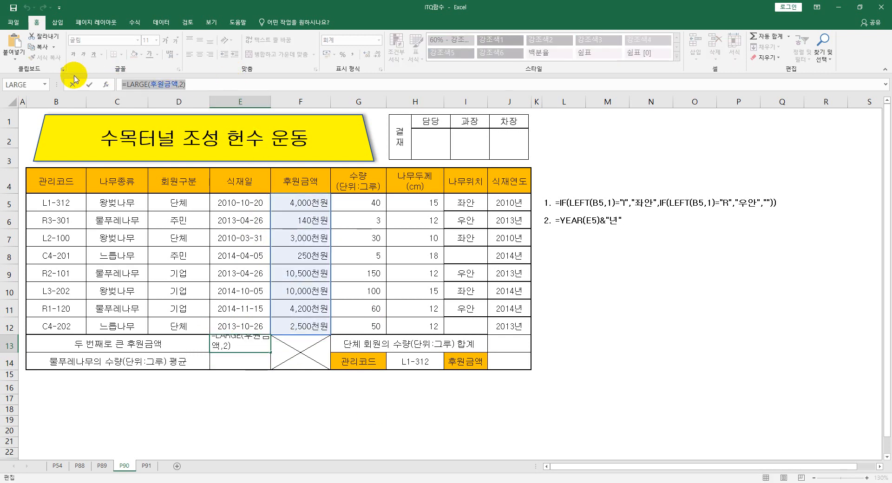
key("Return")
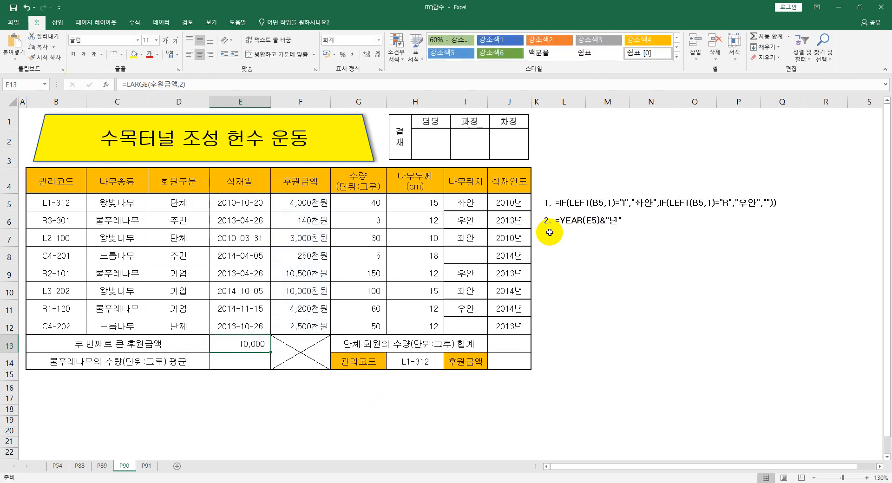
left_click(546, 234)
type("3.")
key("ctrl+v")
key("Return")
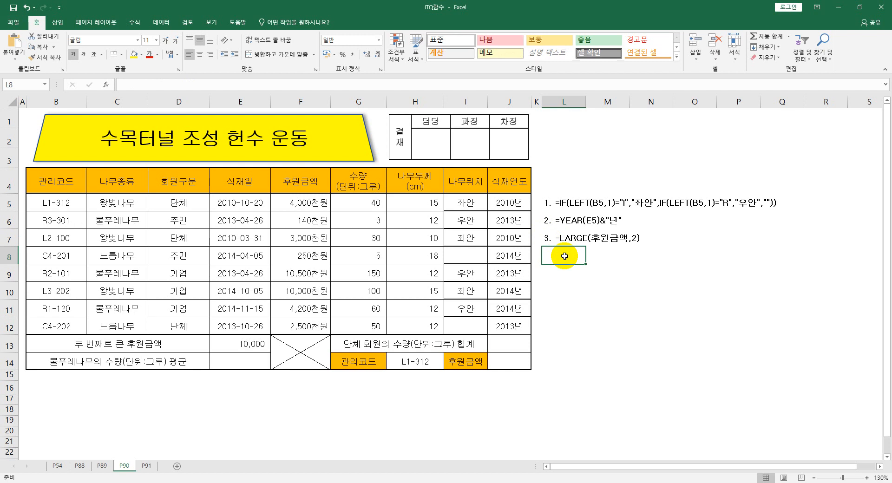
- Enter =SUMIF(C5:C12,"물푸레나무",G5:G12) in E14 to total the 물푸레나무 quantities
left_click(235, 363)
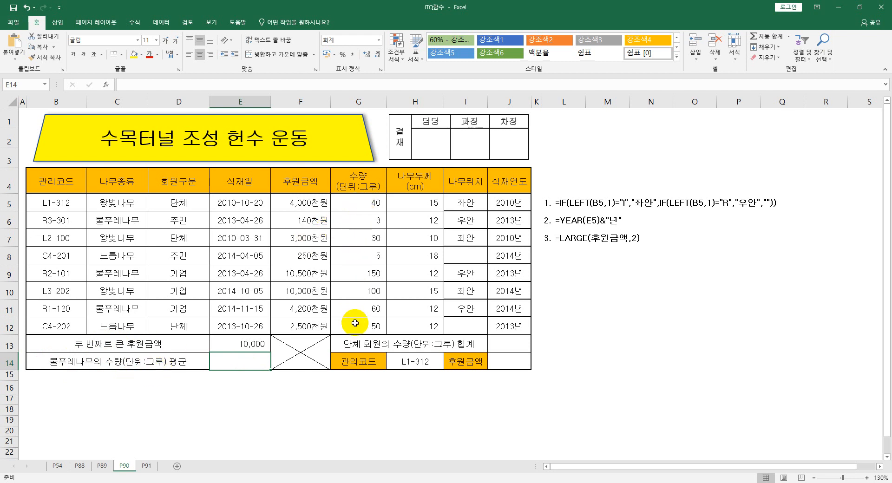
type("=sumif")
key("Tab")
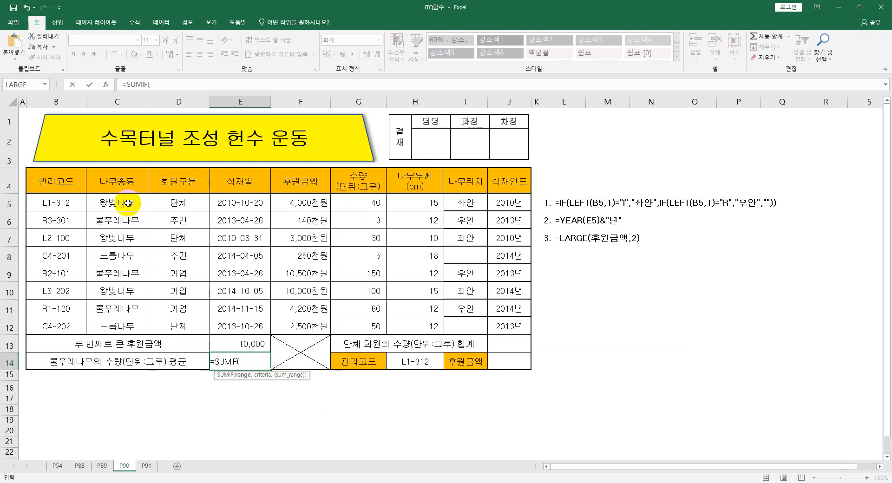
left_click_drag(128, 203, 118, 326)
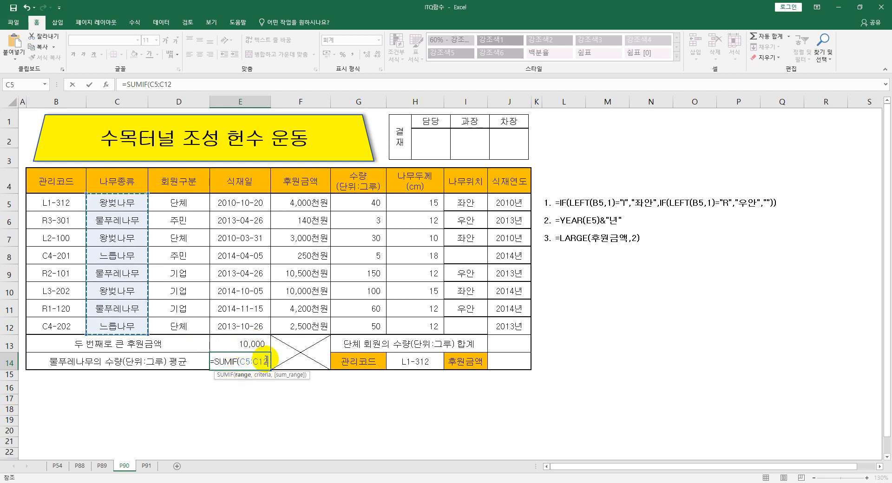
type(",")
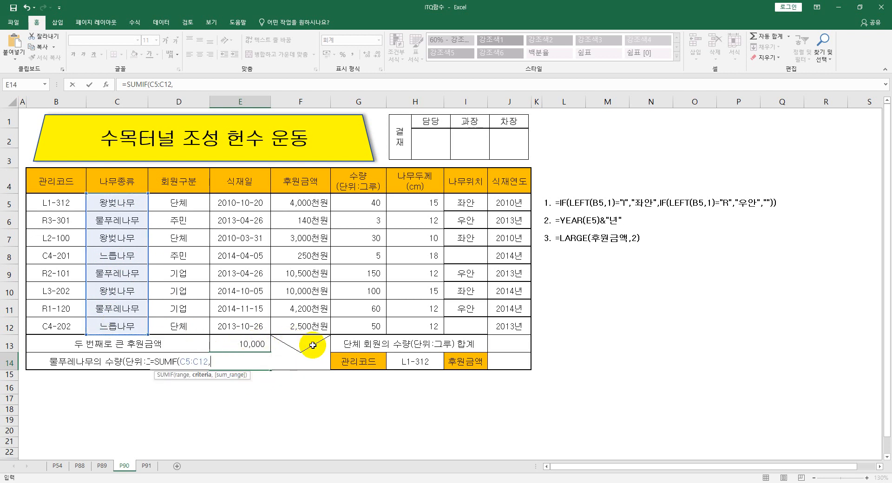
type("\"물푸레나무\",")
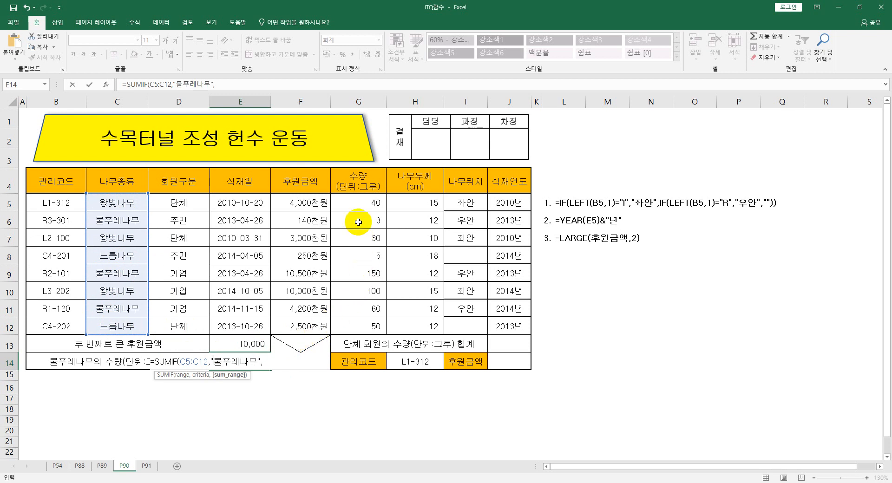
left_click(358, 203)
left_click_drag(358, 202, 361, 326)
type(")")
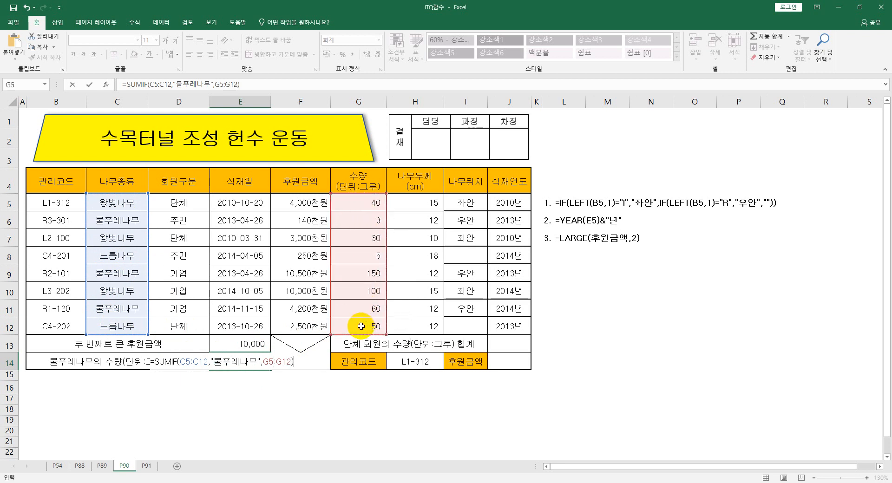
key("Return")
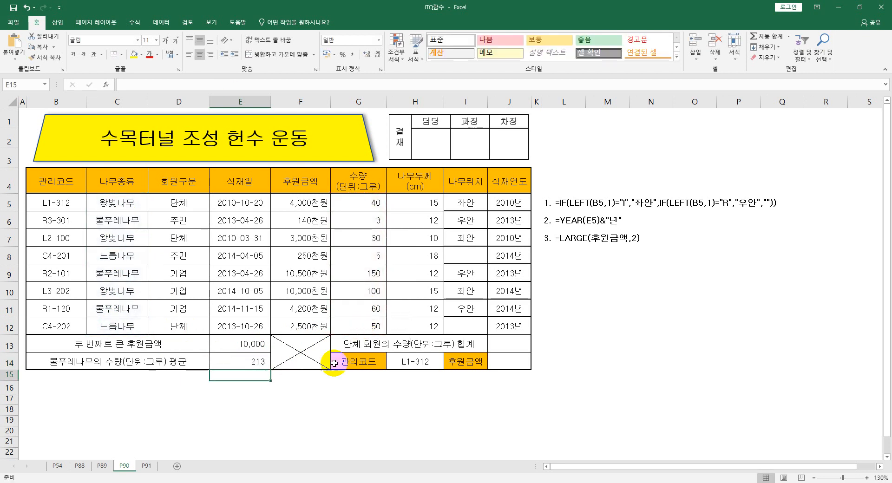
- Extend the SUMIF formula in E14 with a division by a COUNTIF function
left_click(248, 364)
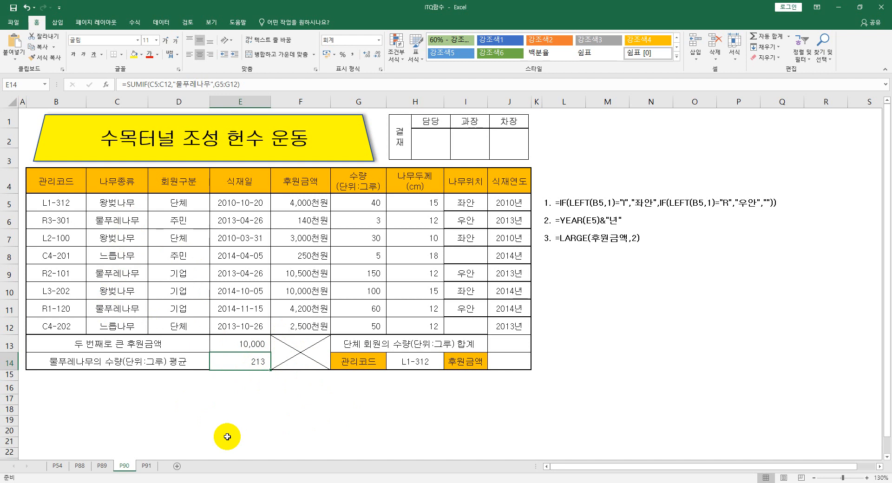
double_click(237, 361)
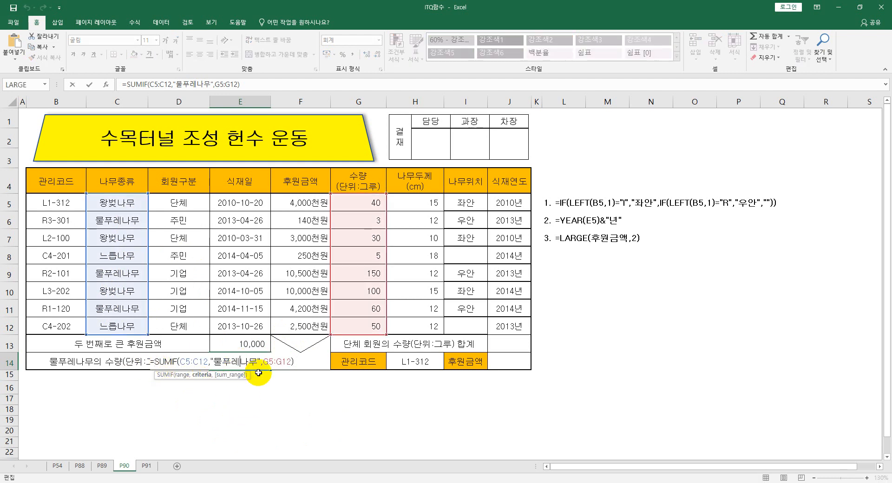
left_click(300, 367)
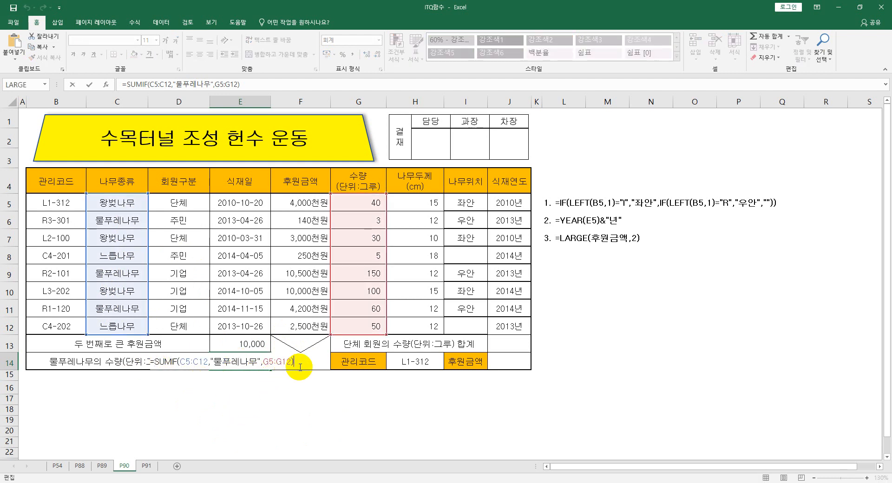
type("/cou")
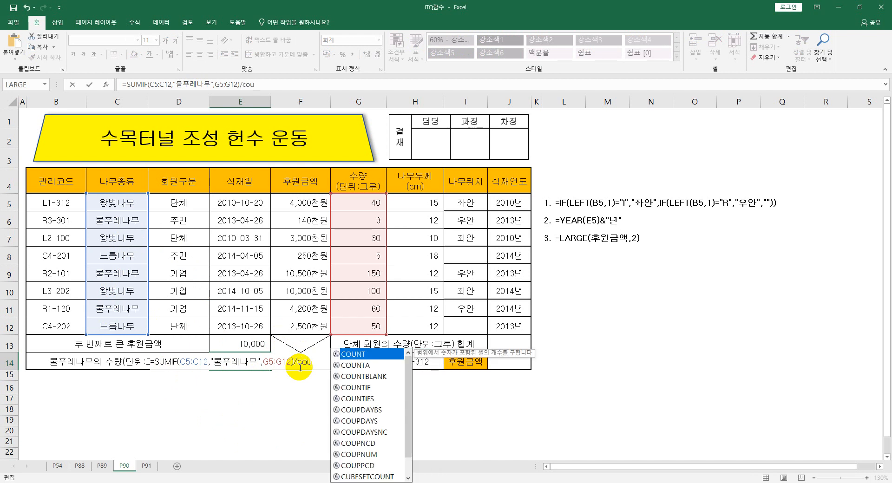
key("Down")
key("Down")
key("Down")
key("Tab")
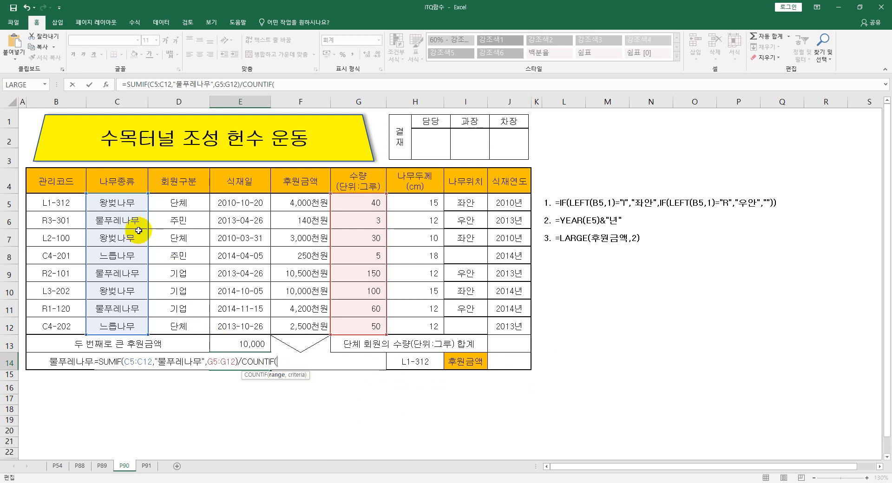
- Complete the average formula in E14 by dividing by COUNTIF over C5:C12 with the criterion "물푸레나무"
left_click_drag(125, 205, 111, 324)
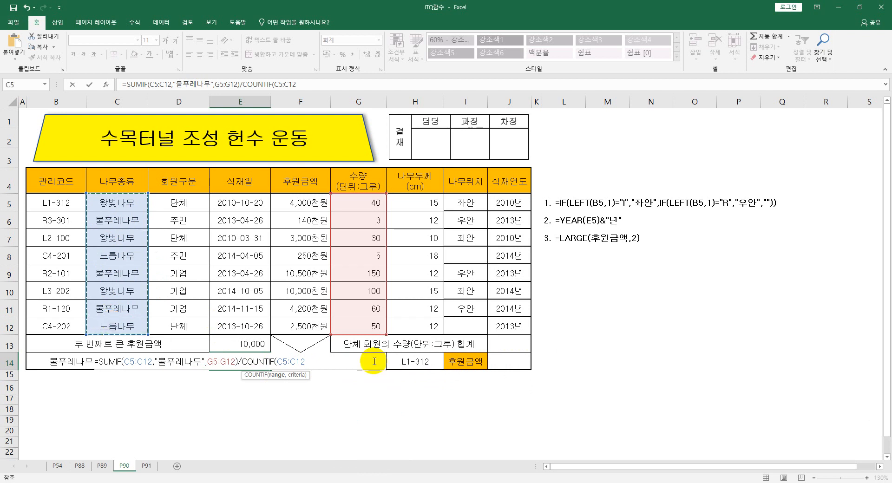
type(",\"물")
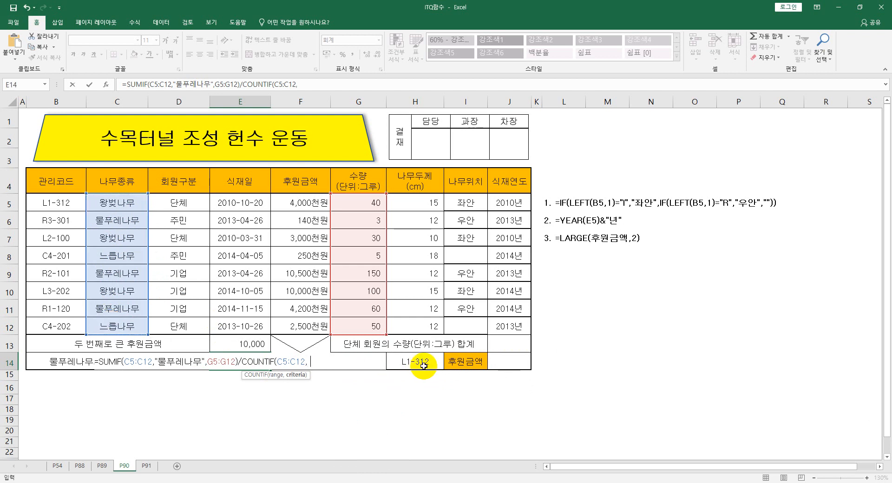
type("푸레나무\")")
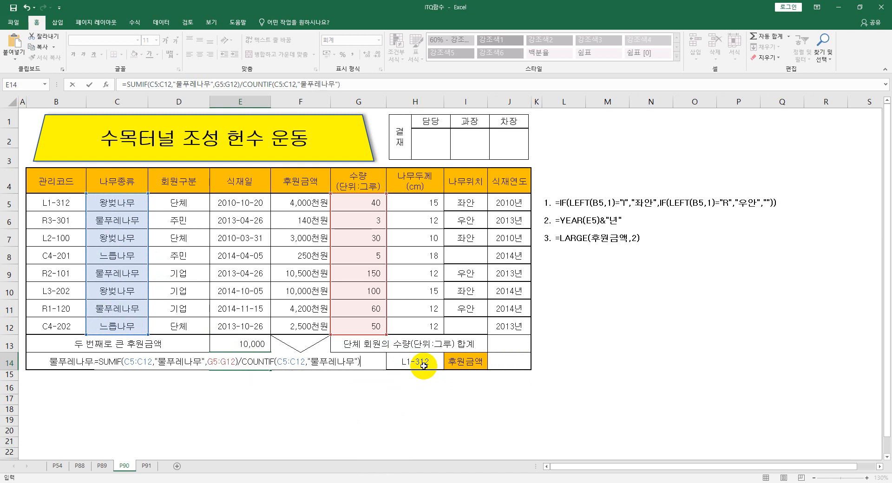
key("Return")
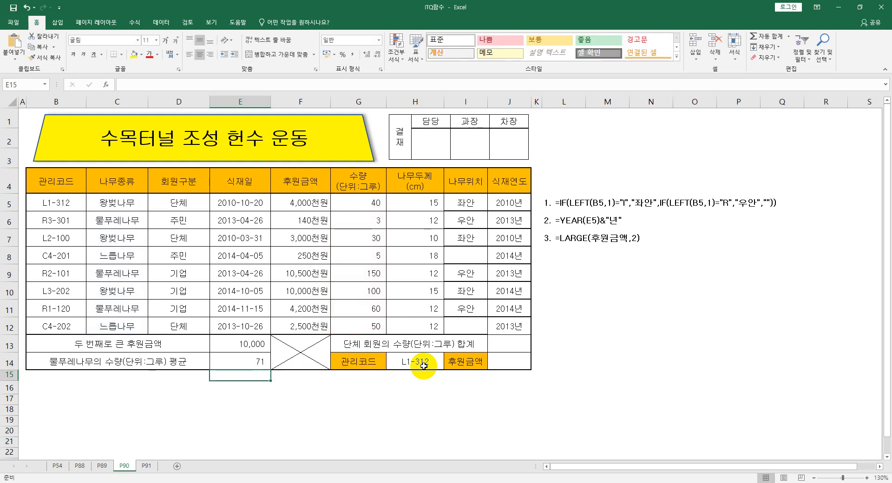
- Copy the formula text of E14 into L8 as a note numbered "4."
left_click(256, 360)
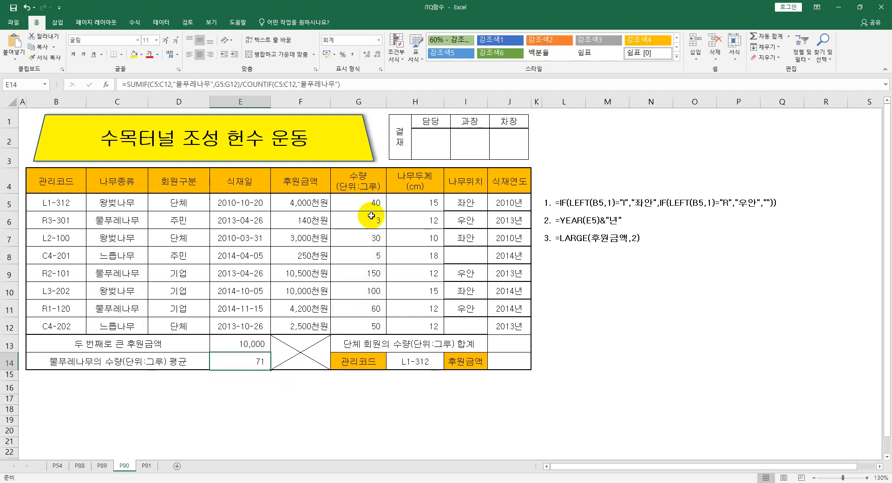
left_click_drag(340, 84, 118, 84)
key("ctrl+c")
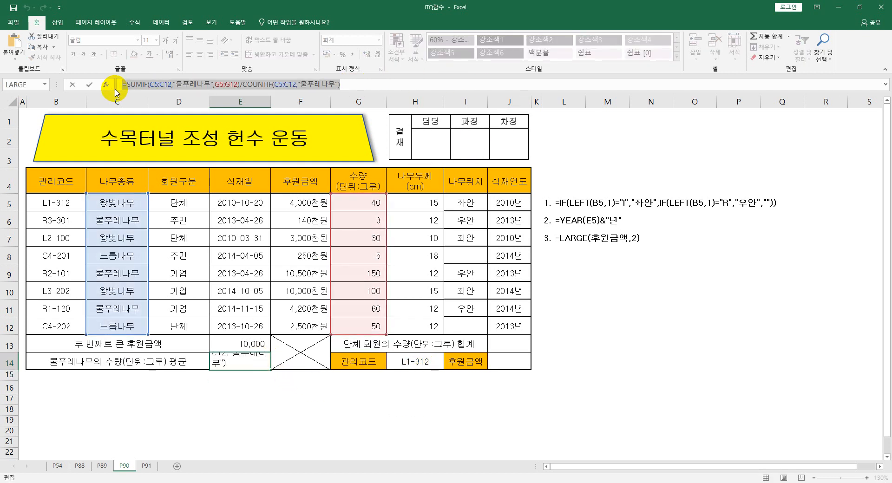
key("Escape")
left_click(548, 252)
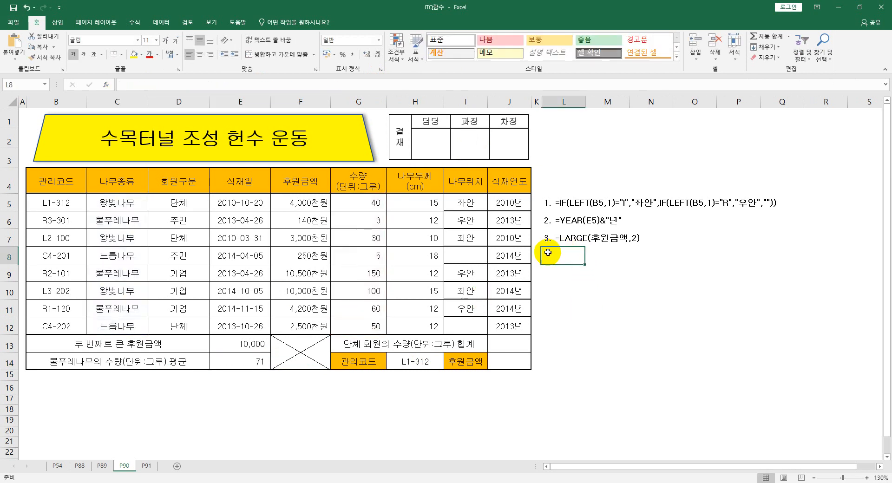
type("4.")
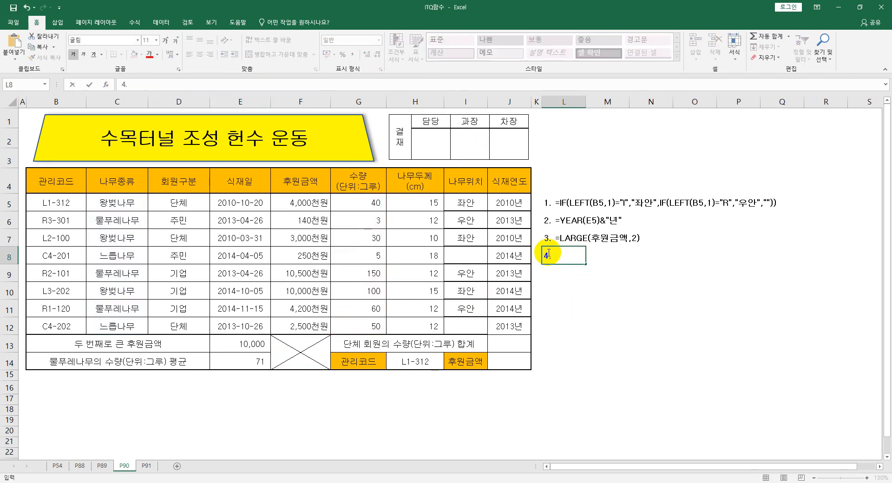
key("ctrl+v")
key("Return")
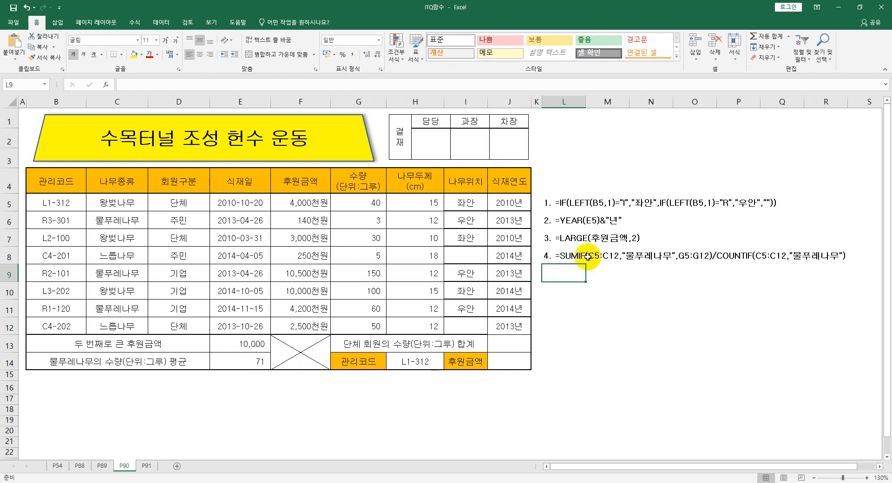
- Enter a DSUM function in J13 with database B4:H12, field 6 and criteria D4:D5
left_click(509, 346)
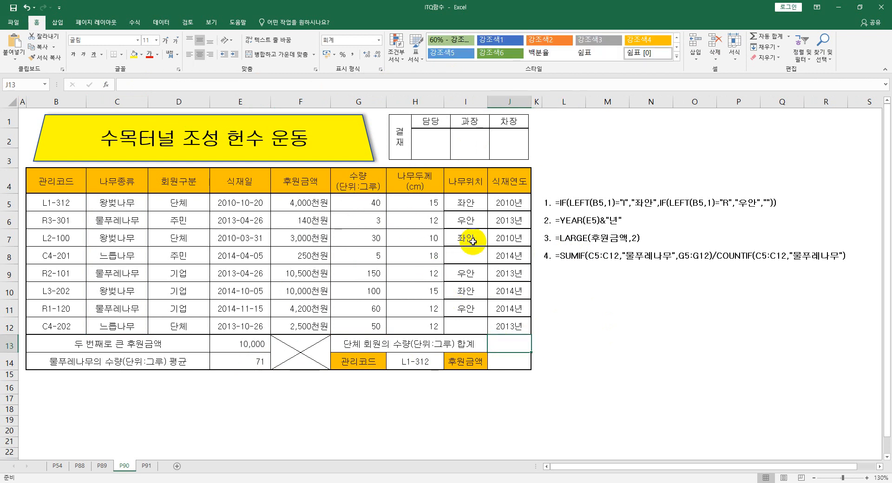
type("=dsu")
key("Tab")
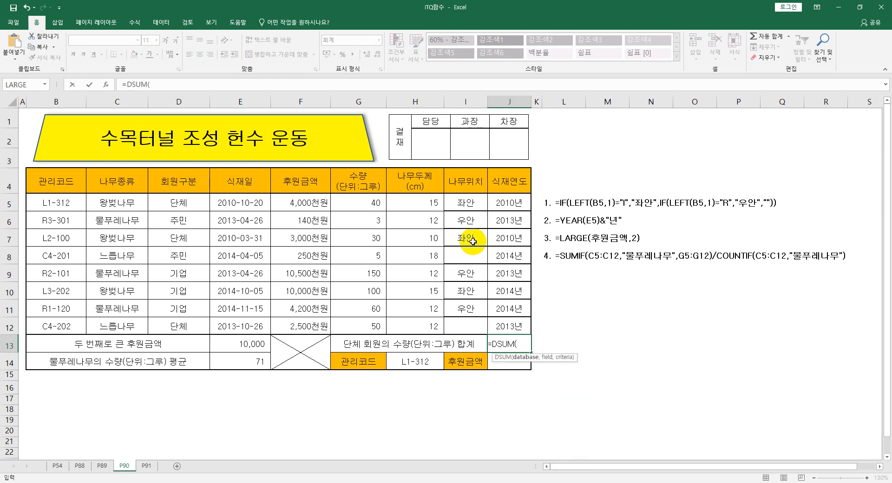
left_click(105, 88)
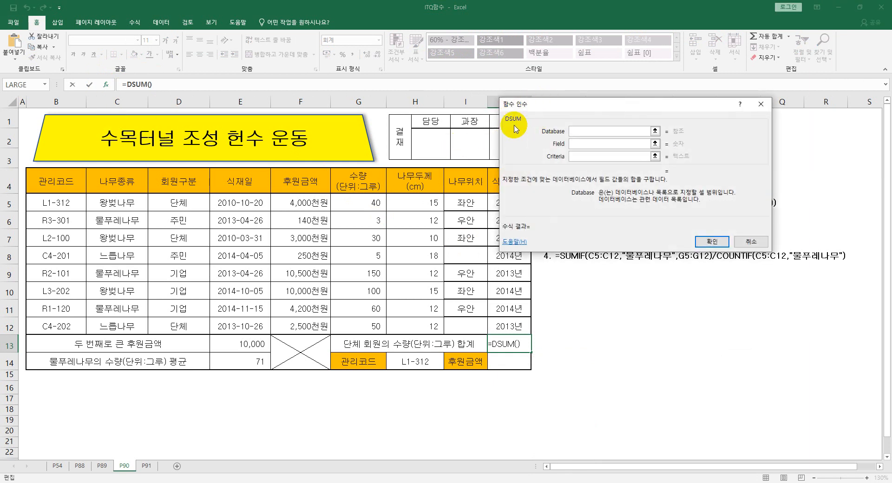
left_click_drag(57, 177, 399, 326)
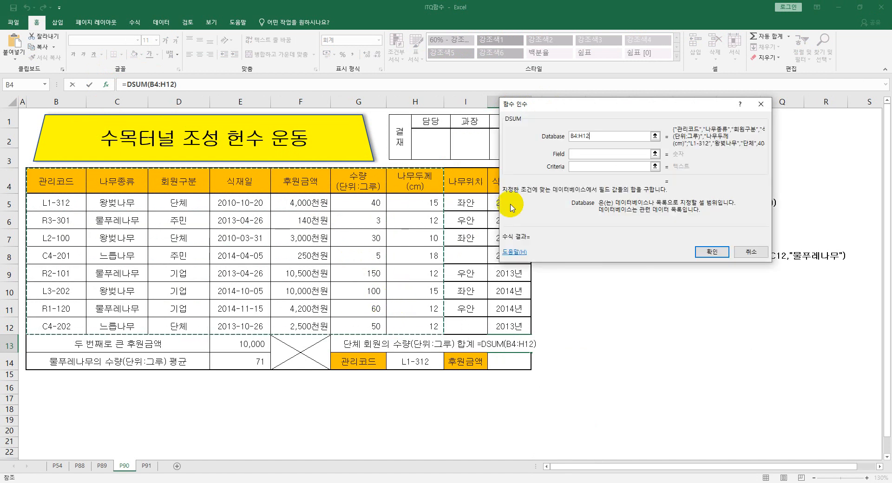
left_click(622, 153)
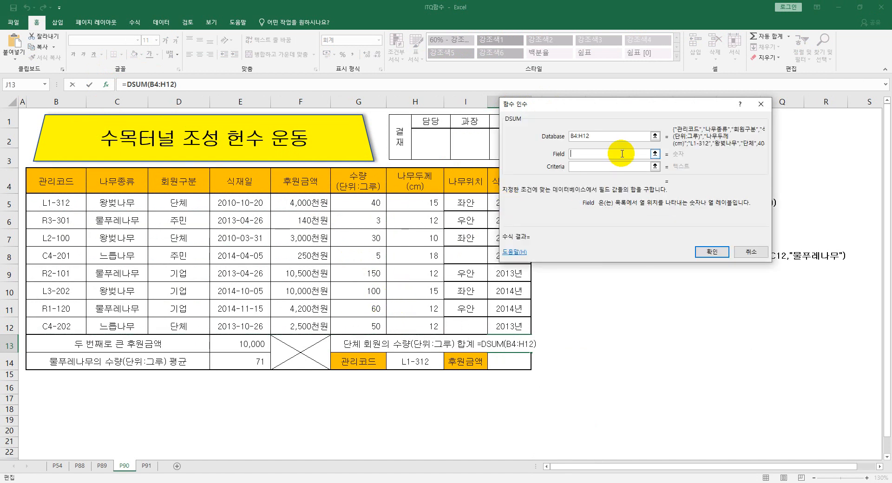
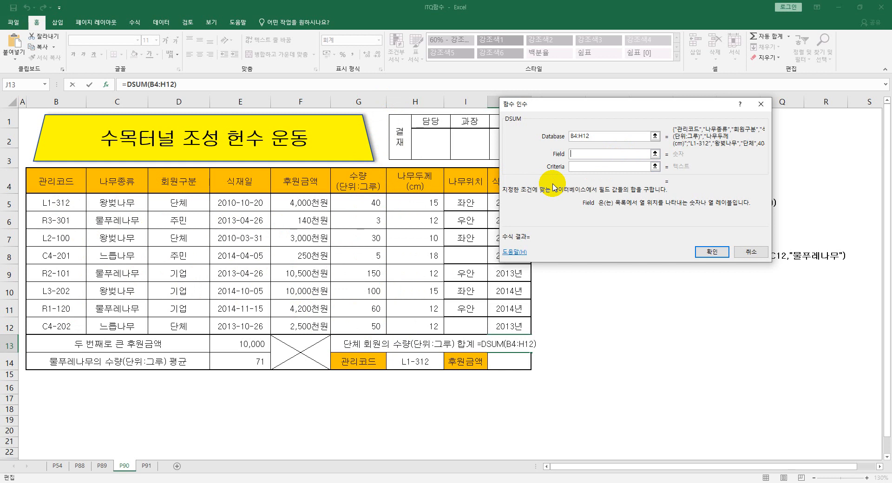
type("6")
left_click(586, 167)
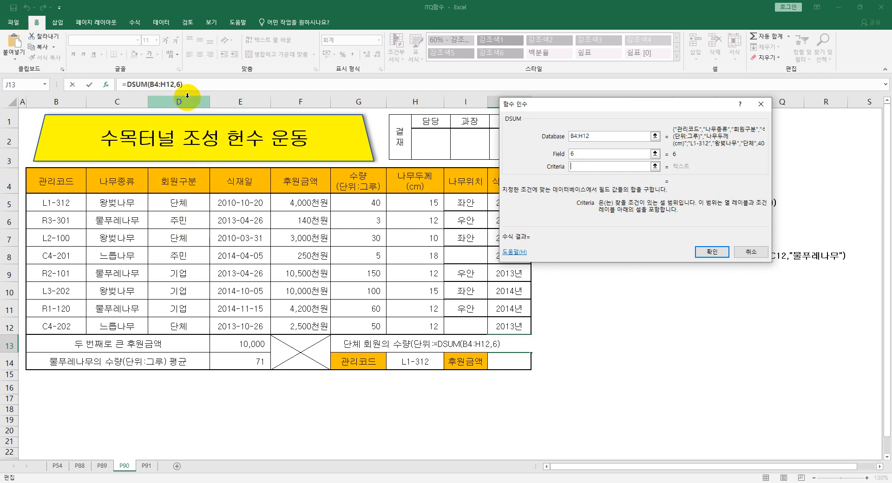
left_click_drag(187, 181, 187, 203)
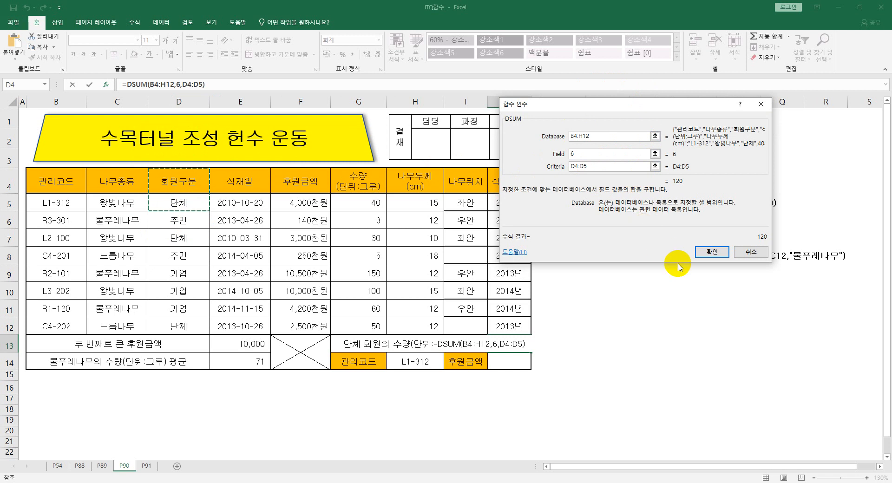
left_click(712, 253)
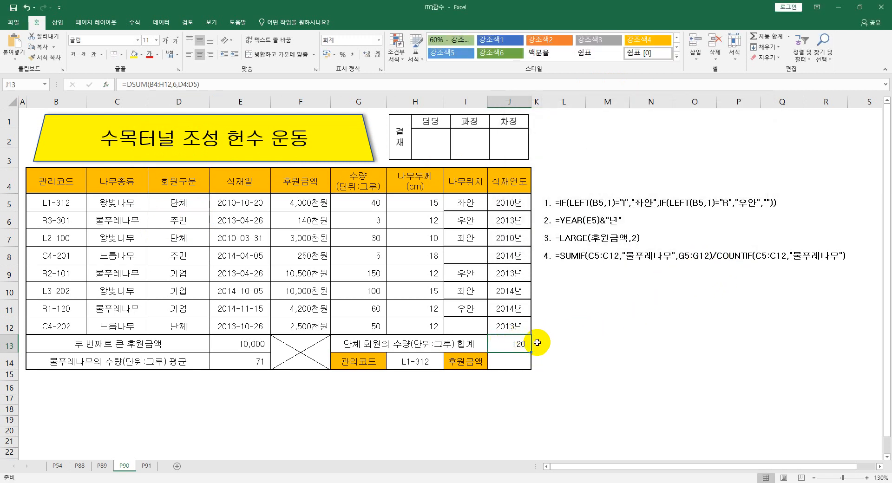
- Copy the formula text of J13 into L9 as a note numbered "5." and enter the number "6." in L10
left_click_drag(363, 86, 113, 44)
key("ctrl+c")
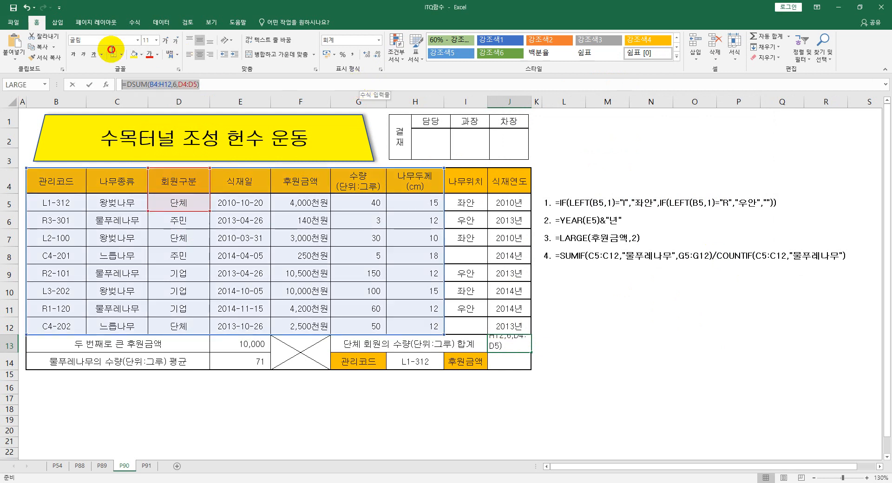
key("Escape")
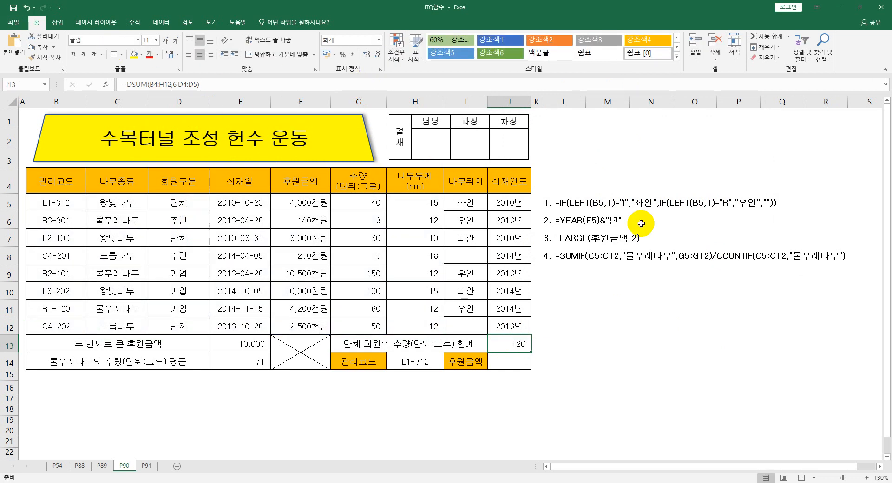
left_click(550, 274)
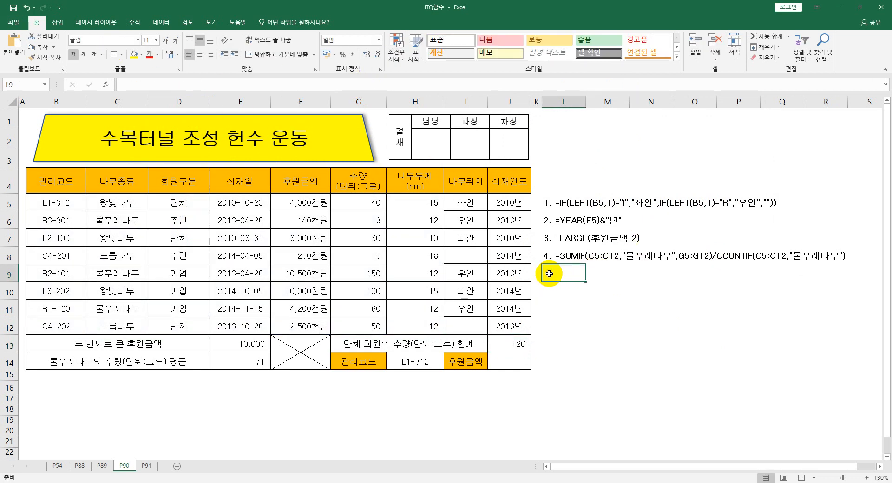
type("5.")
key("ctrl+v")
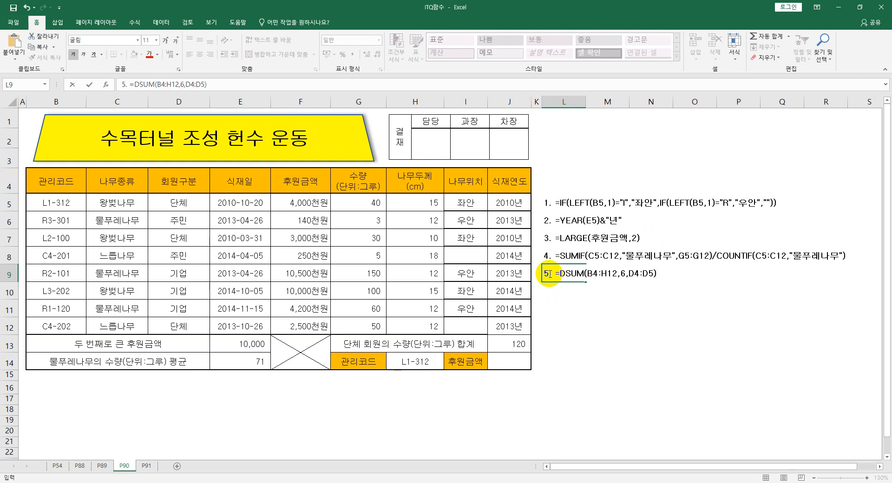
key("Return")
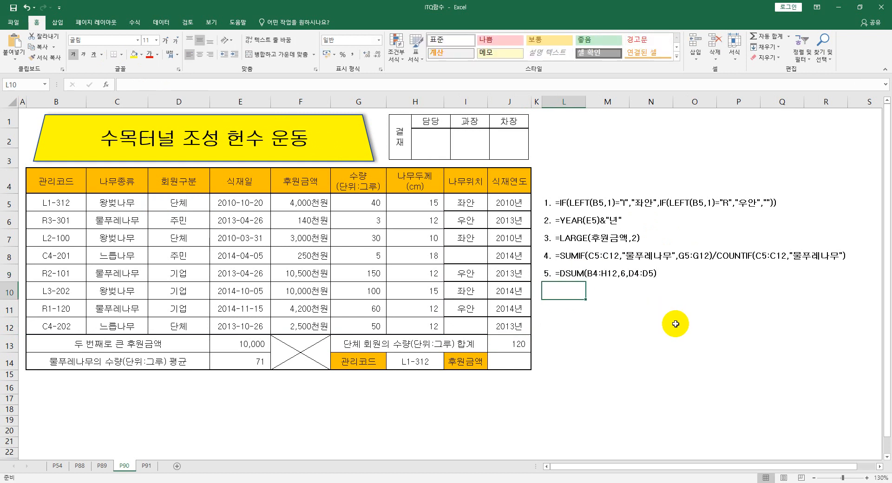
type("6.")
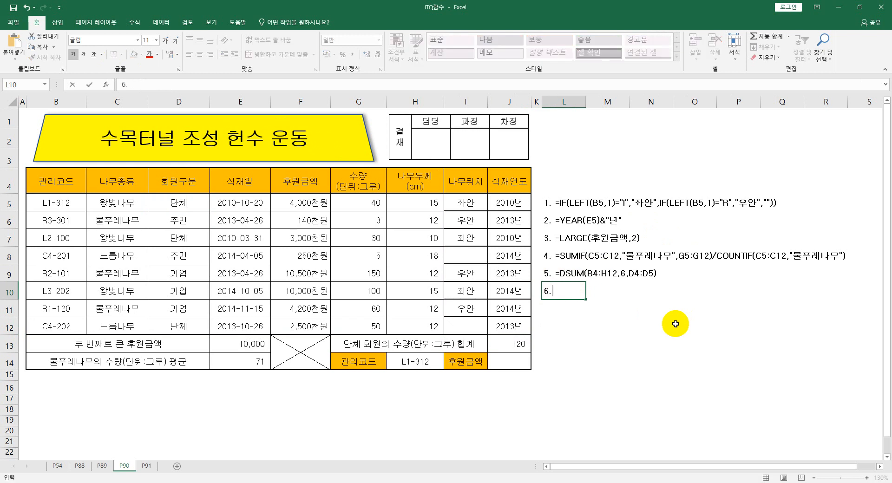
key("Return")
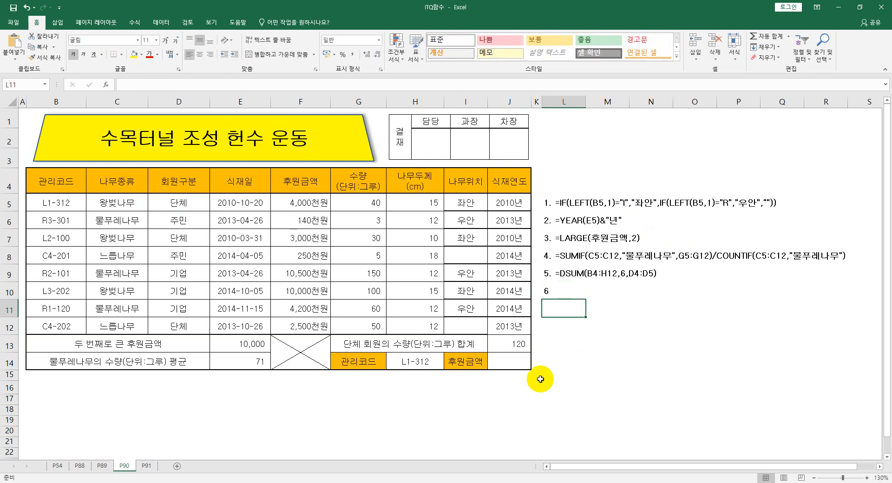
- Start a VLOOKUP function in J14 with lookup value H14 and range lookup 0
left_click(515, 360)
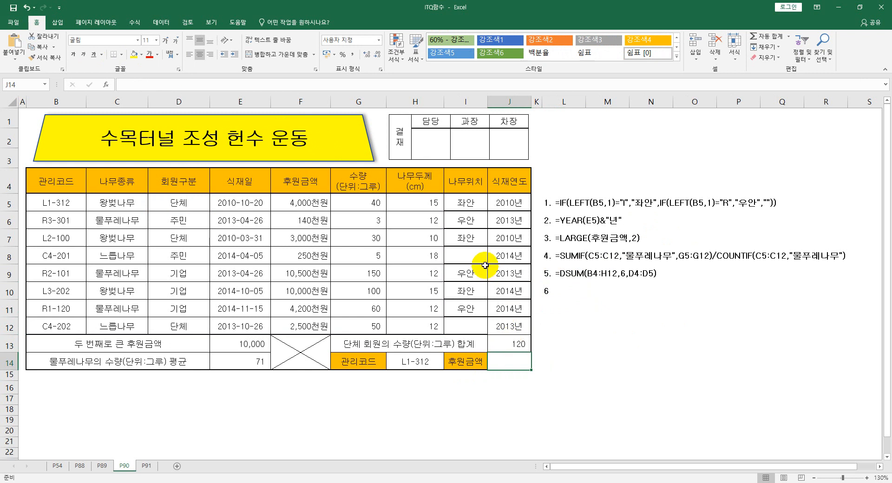
type("=vl")
key("Tab")
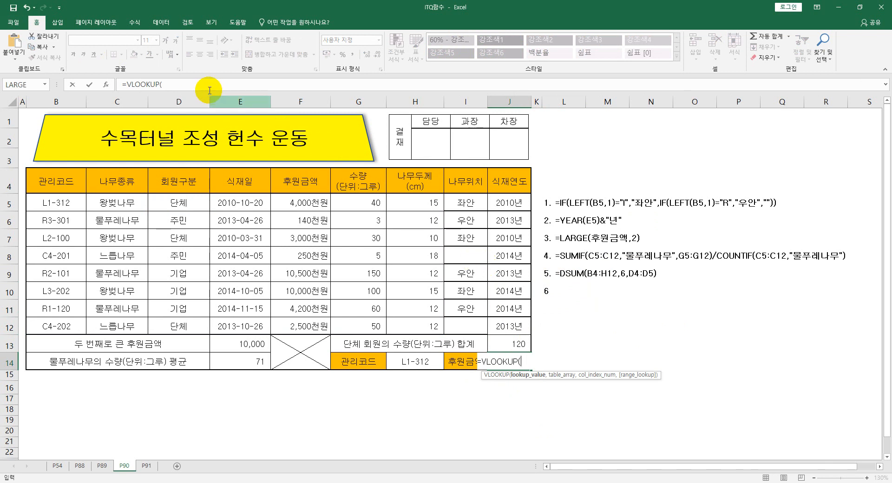
left_click(106, 85)
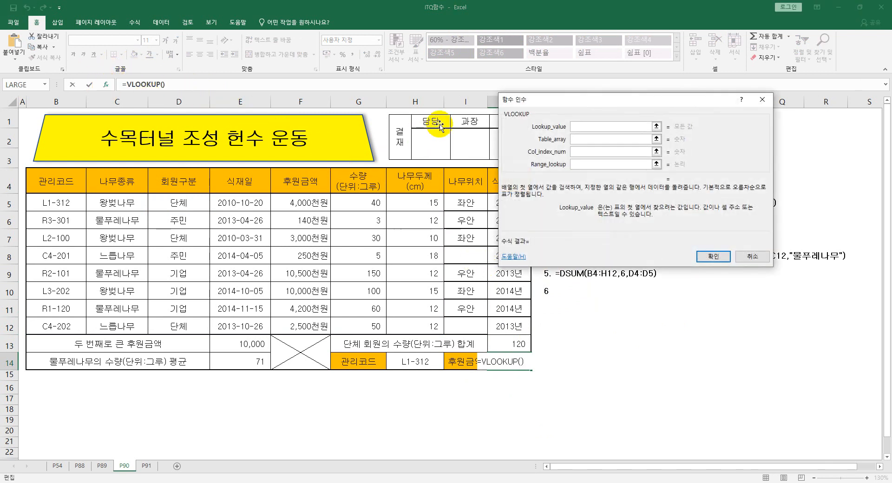
left_click_drag(534, 100, 559, 123)
left_click(402, 360)
left_click(609, 189)
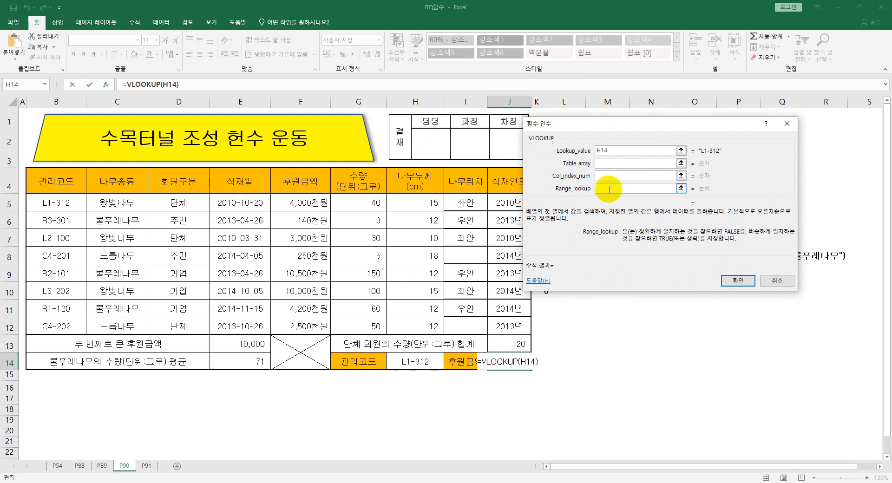
type("0")
- Complete the VLOOKUP arguments with table array B5:H12 and column index 5
left_click(604, 163)
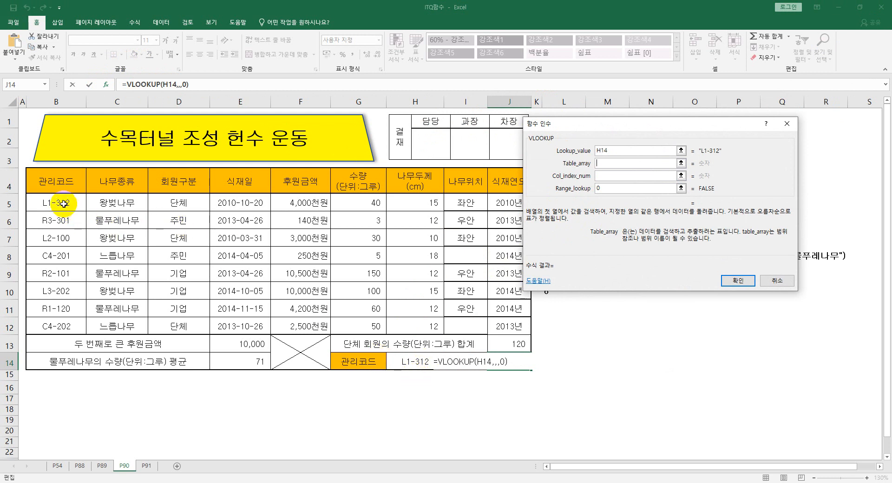
left_click_drag(64, 203, 407, 328)
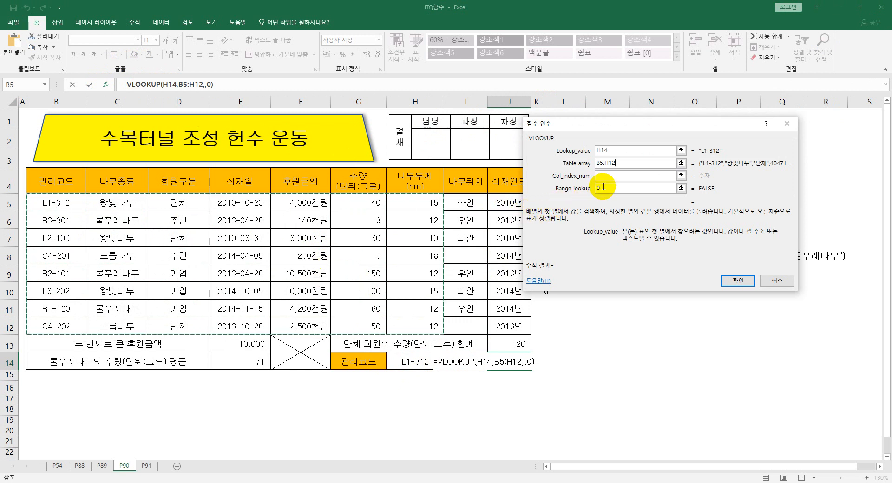
left_click(619, 176)
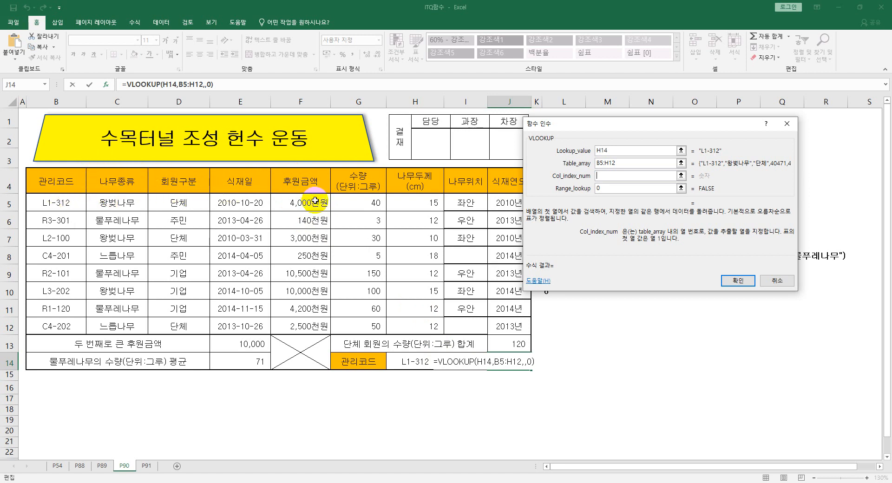
type("5")
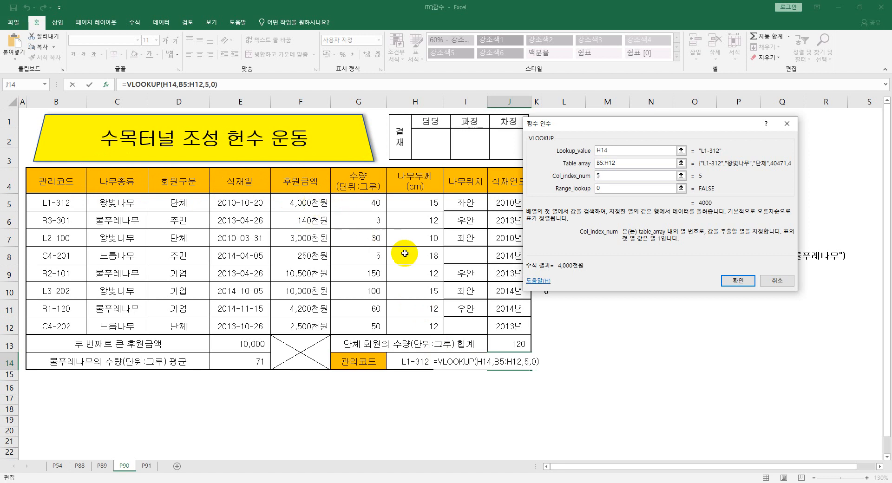
left_click(737, 281)
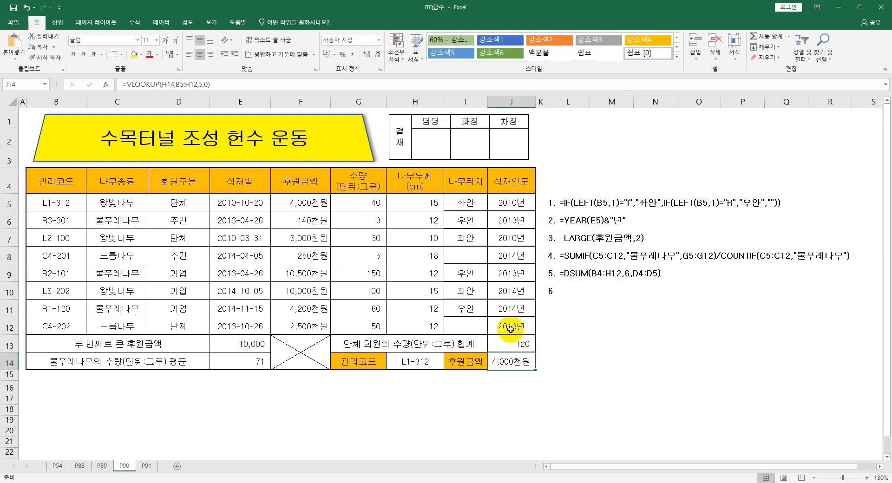
- Copy the formula text of J14 into L10 as the note numbered "6."
left_click_drag(224, 89, 112, 88)
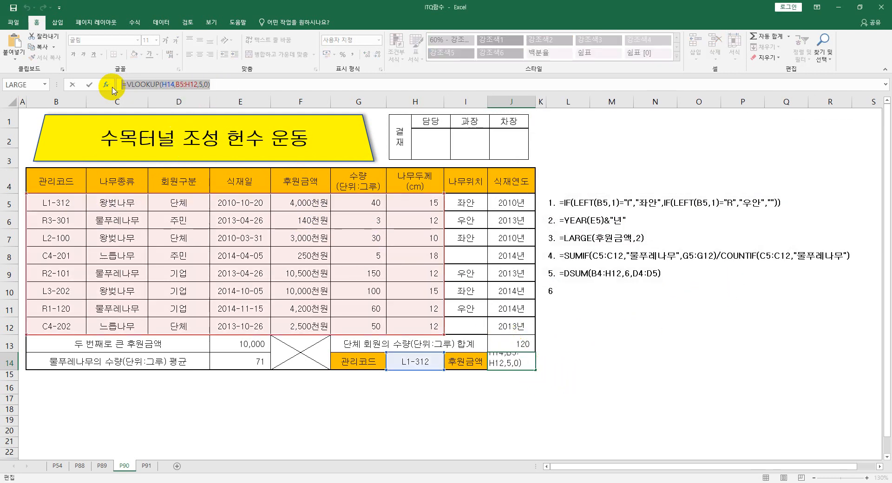
key("ctrl+c")
key("Escape")
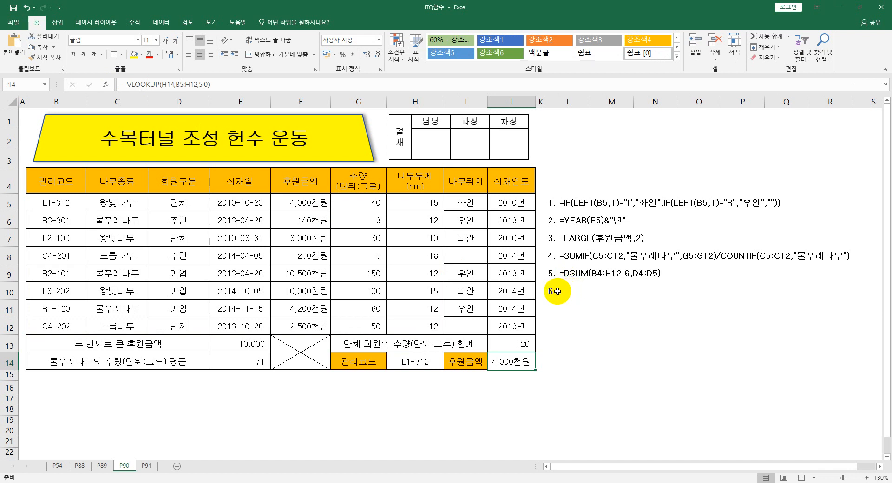
left_click(551, 292)
type("6")
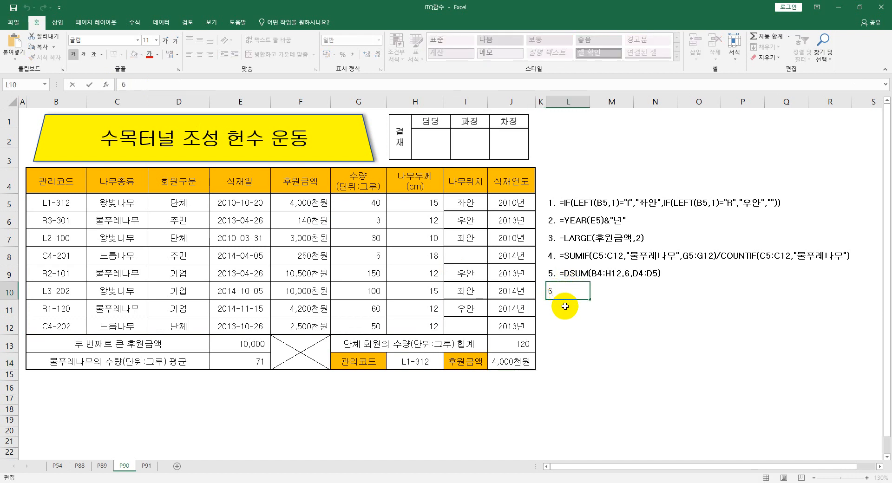
key("ctrl+v")
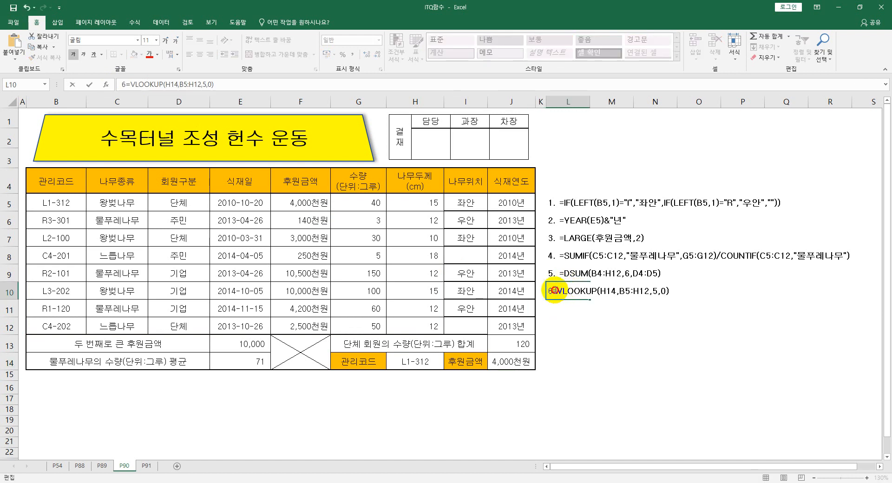
left_click(553, 290)
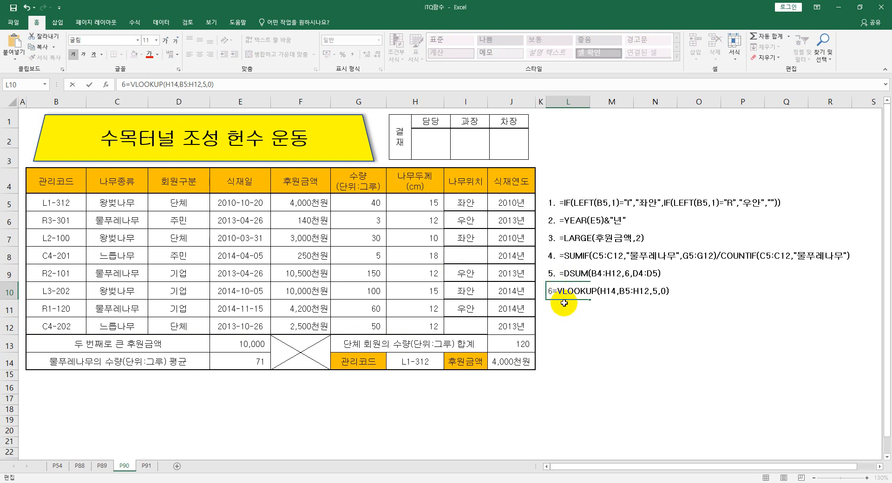
type(".")
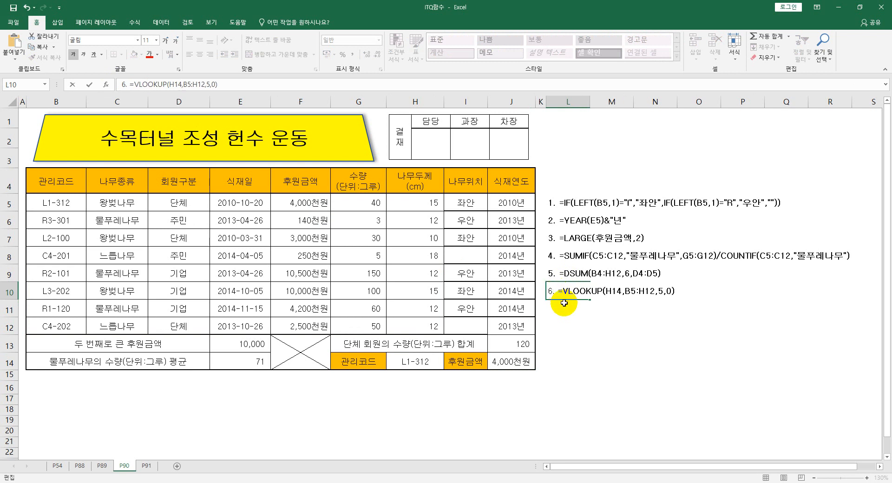
key("Return")
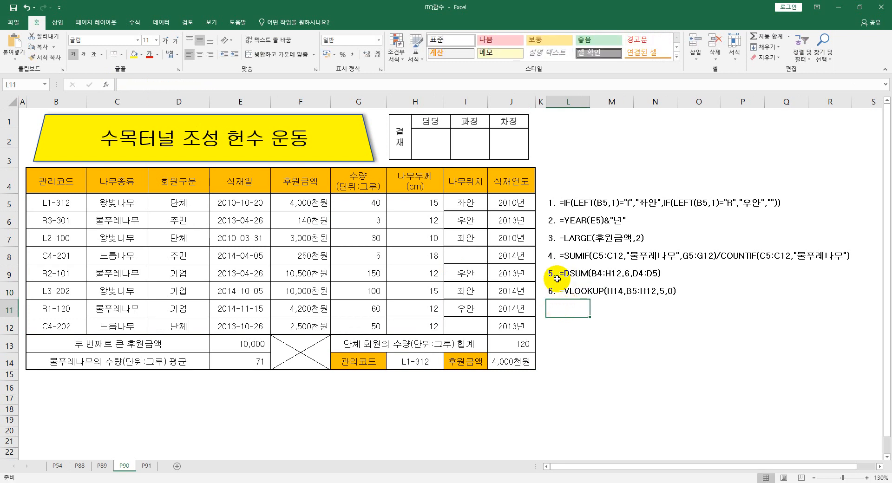
- Start a formula-based conditional formatting rule for B5:J12 with the condition =$H5>=15
left_click(69, 201)
mouse_move(69, 202)
left_mouse_down()
mouse_move(420, 246)
mouse_move(468, 323)
mouse_move(502, 319)
mouse_move(501, 326)
left_mouse_up()
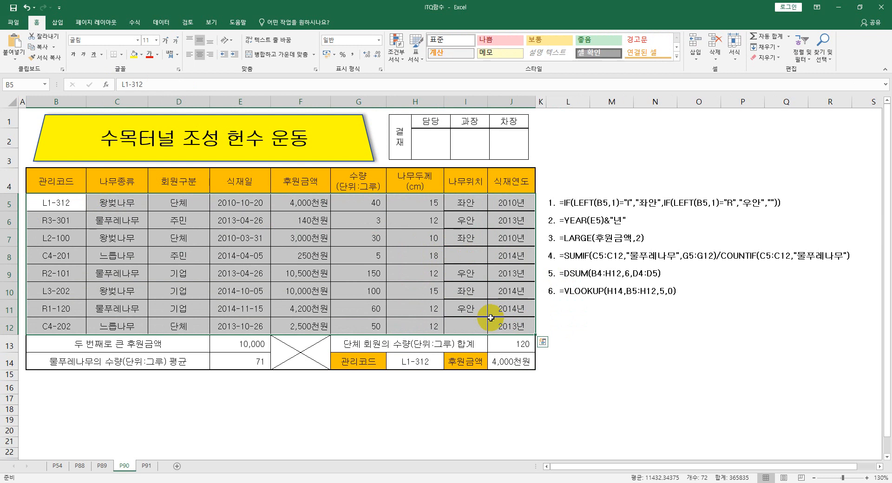
left_click(395, 61)
left_click(423, 175)
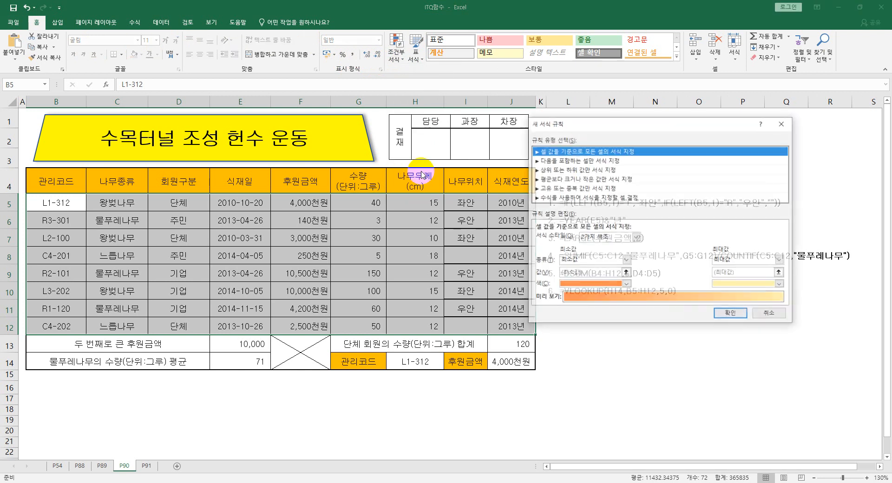
left_click(554, 200)
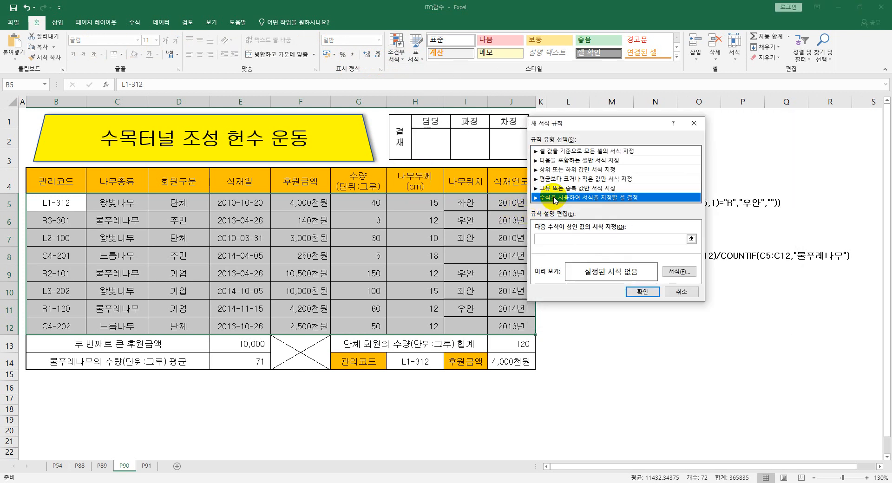
left_click(548, 238)
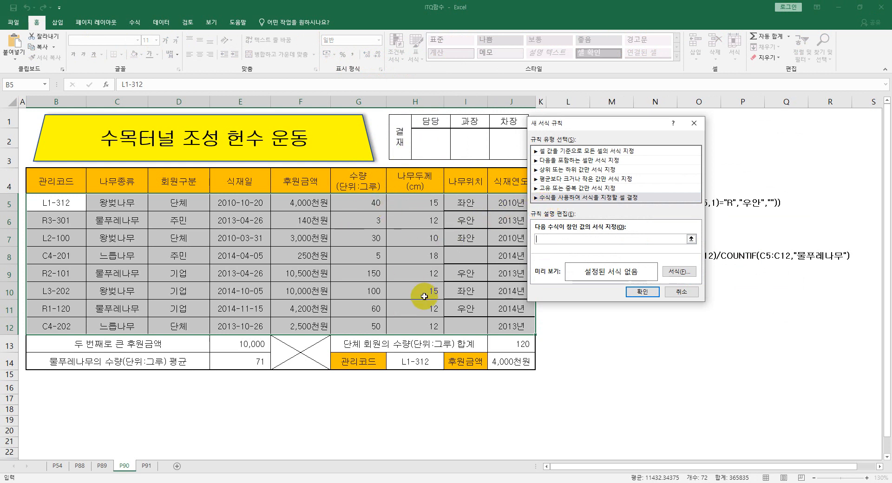
left_click(405, 202)
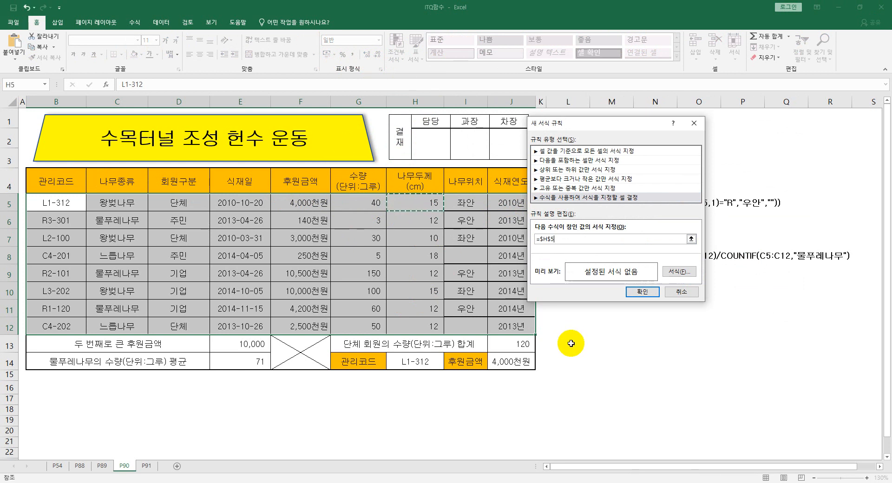
key("F4")
key("F4")
type(">=")
- Give the conditional formatting rule a blue, bold font and apply it to the table rows
left_click(679, 271)
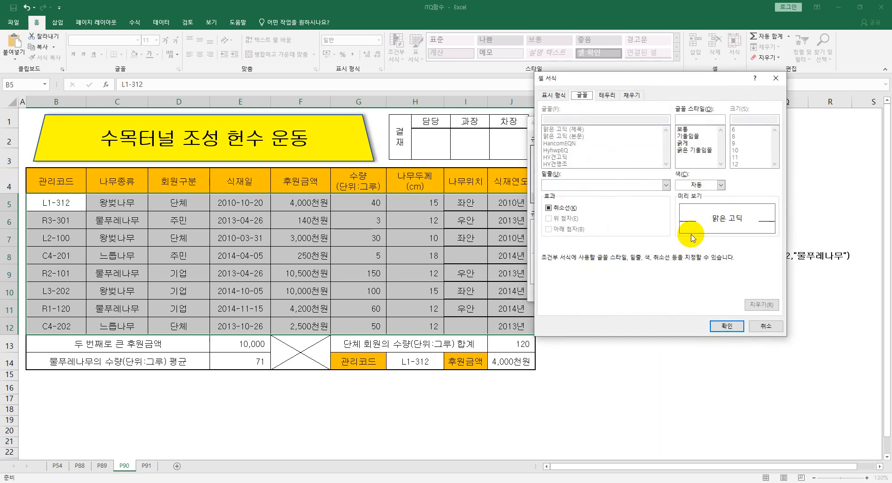
left_click(696, 185)
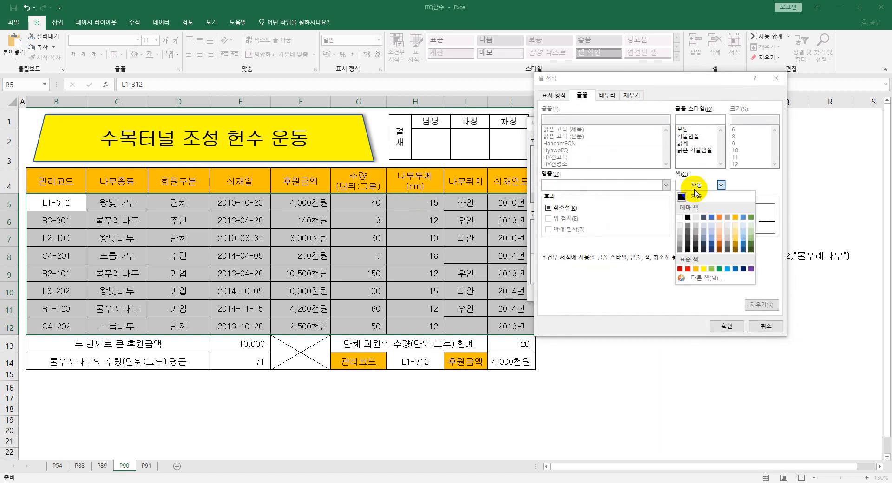
left_click(733, 268)
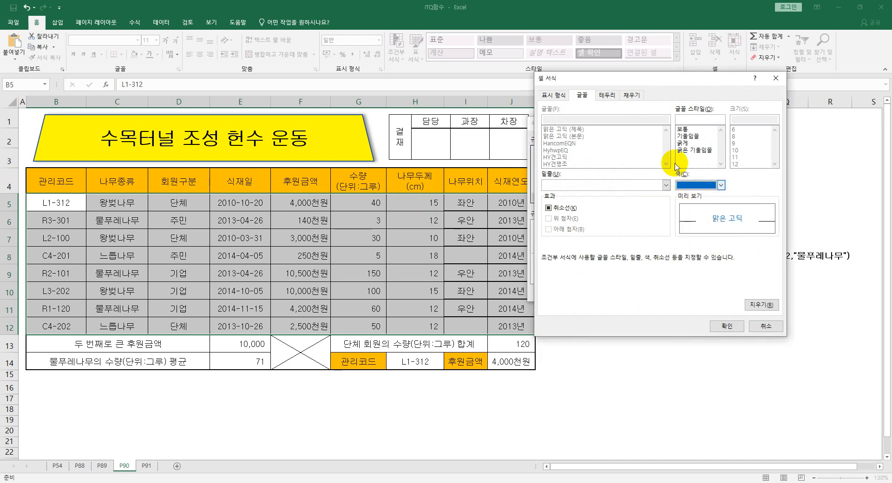
left_click(683, 143)
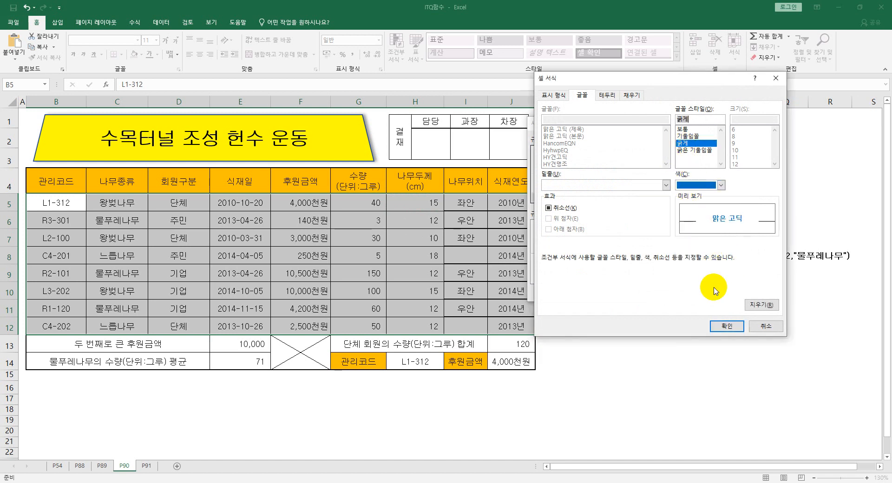
left_click(726, 325)
left_click(642, 292)
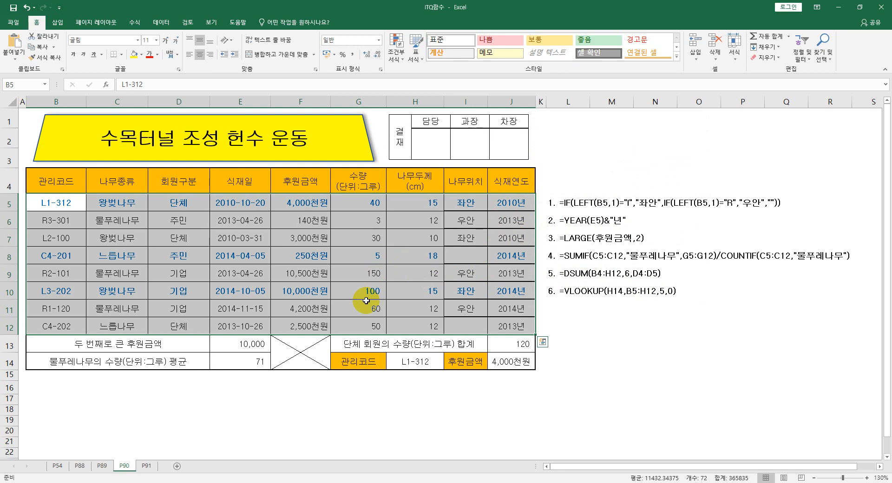
- Review the conditional formatting rule's formula and enter it in L11 as the note "7. =$H5>=15"
left_click(396, 47)
left_click(430, 196)
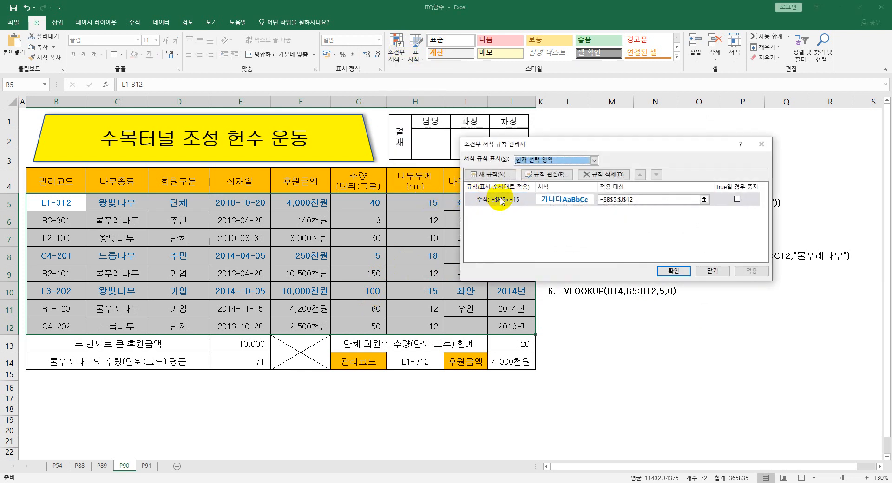
left_click(548, 174)
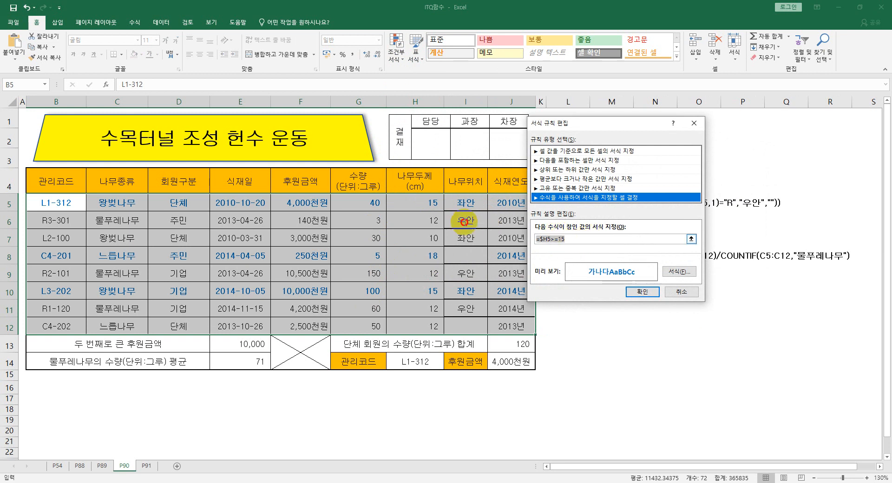
key("Return")
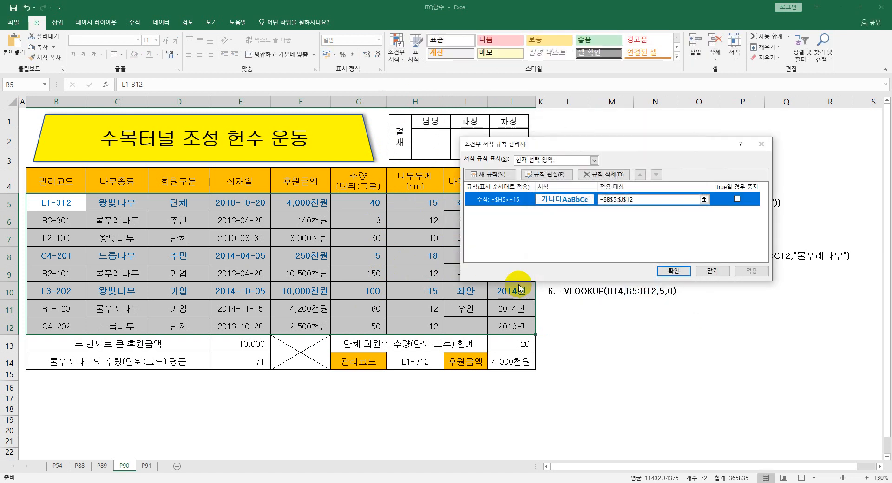
left_click(662, 275)
left_click(556, 305)
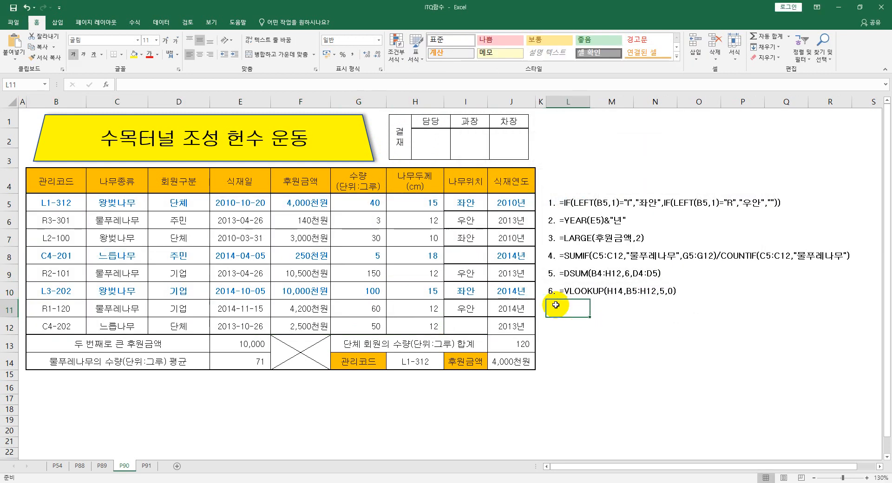
type("7. =$H5>=15")
key("Return")
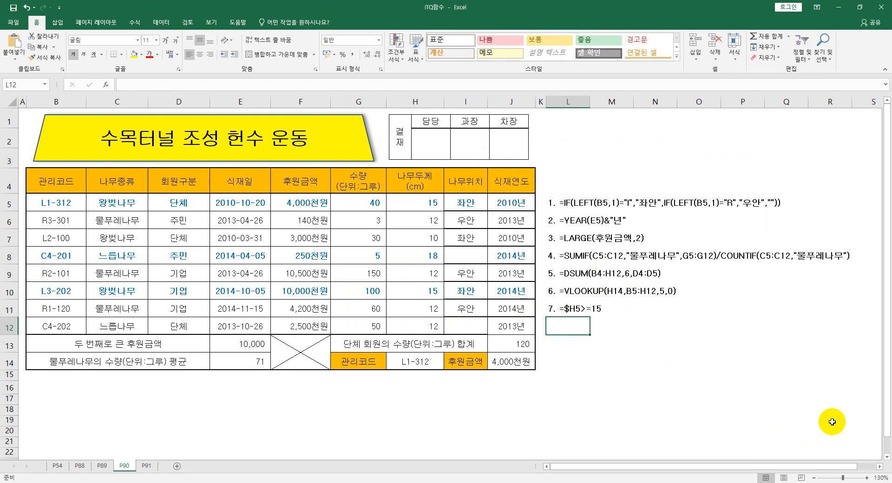
- Examine the numbered formula notes beside the tree-donation table at 160% zoom
left_click(866, 477)
left_click(866, 477)
left_click_drag(835, 468, 879, 470)
left_click(879, 467)
left_click(879, 467)
left_click(879, 466)
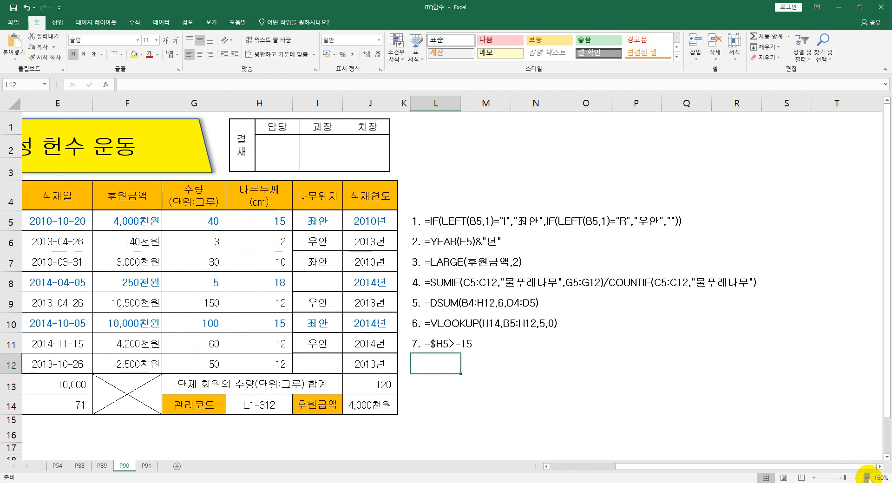
left_click(867, 478)
left_click(878, 467)
left_click(878, 467)
left_click(878, 466)
left_click(879, 467)
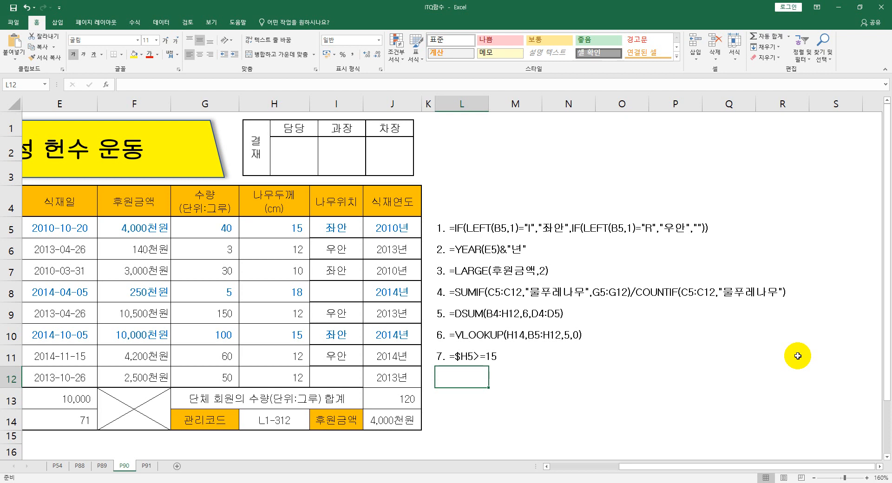
- Open worksheet P91 with the card usage table at 140% zoom
left_click(147, 466)
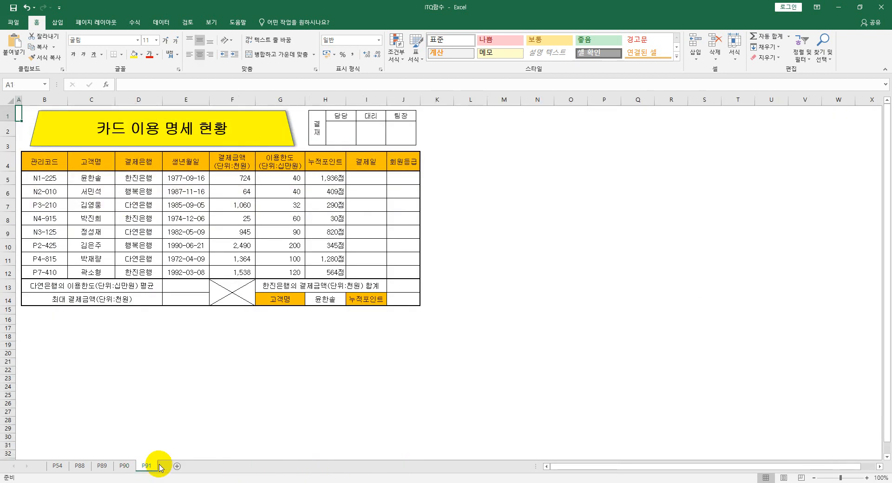
left_click(867, 478)
left_click(867, 477)
left_click(866, 478)
left_click(867, 478)
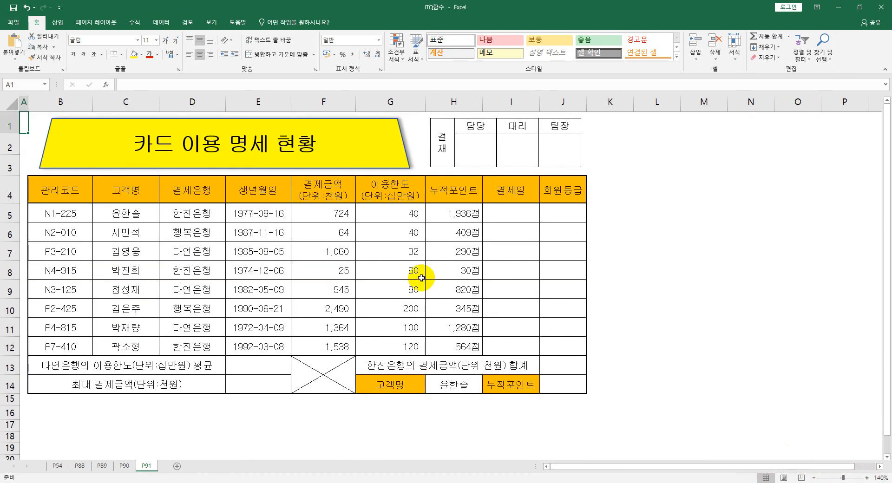
- Enter =RIGHT(B5,2) in I5, the first cell of the payment date (결제일) column
left_click(502, 211)
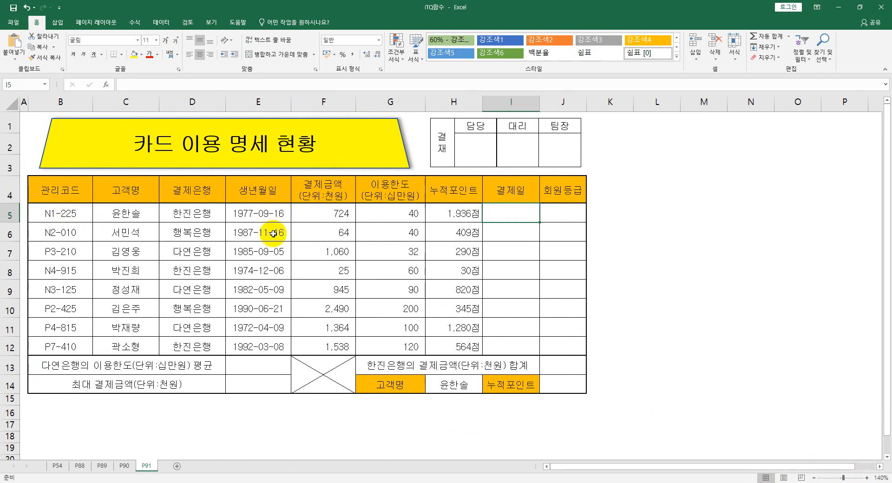
type("=ri")
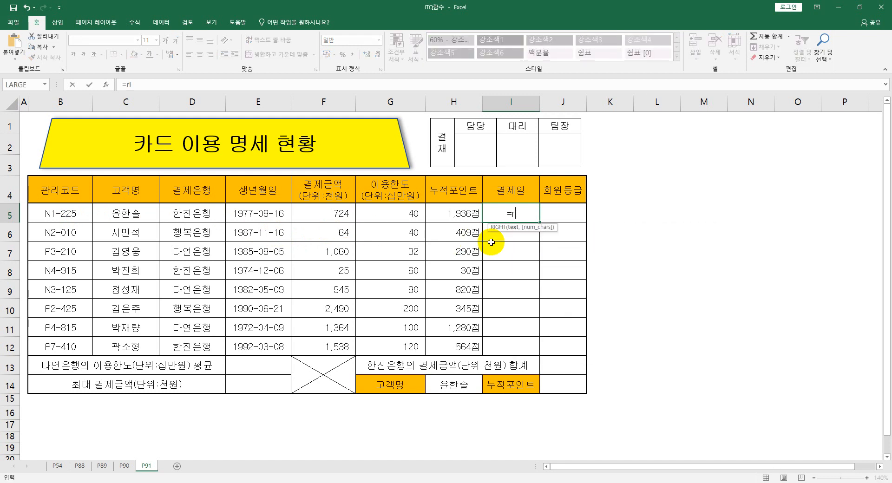
key("Tab")
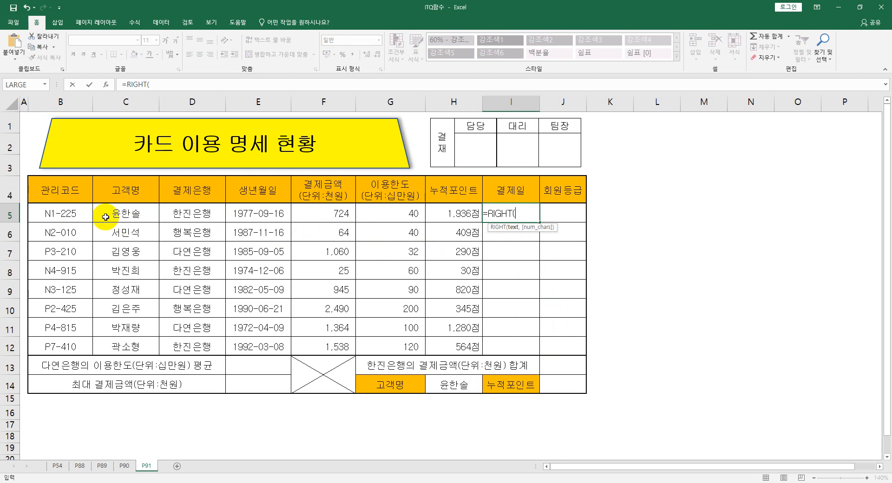
left_click(63, 207)
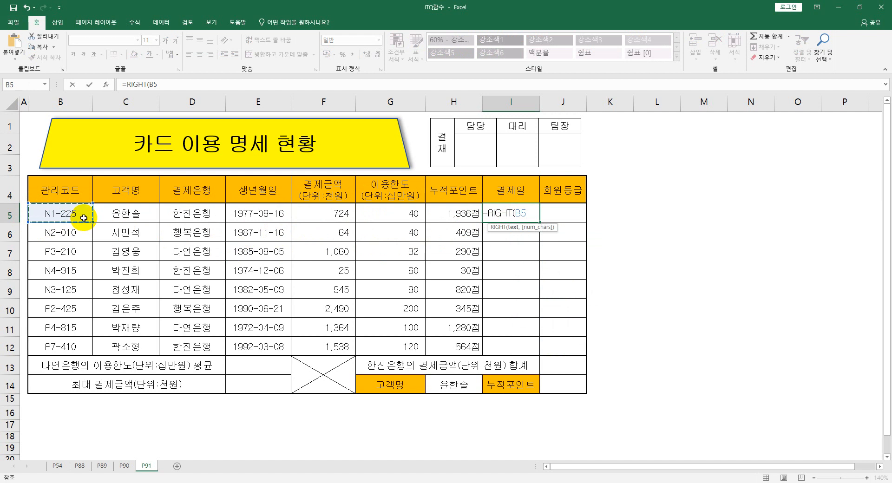
type(",2")
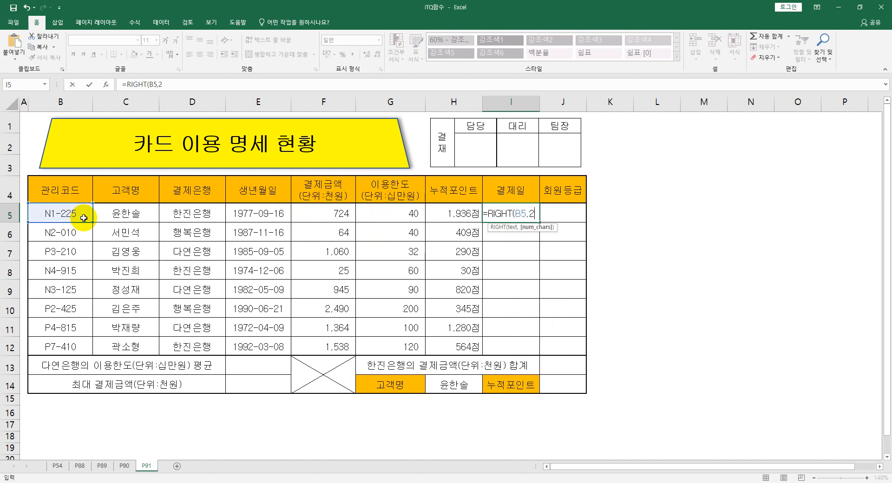
key("Return")
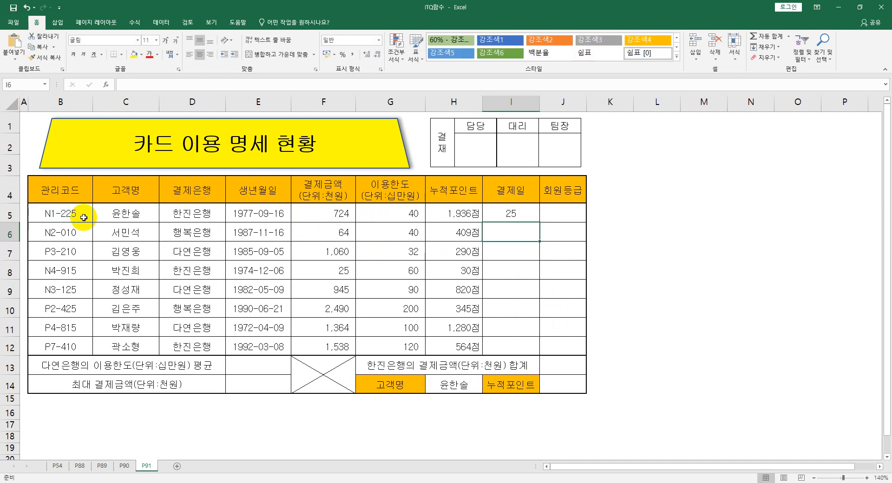
- Extend the formula in I5 to =RIGHT(B5,2)&"일" and fill it down through I12
left_click(502, 217)
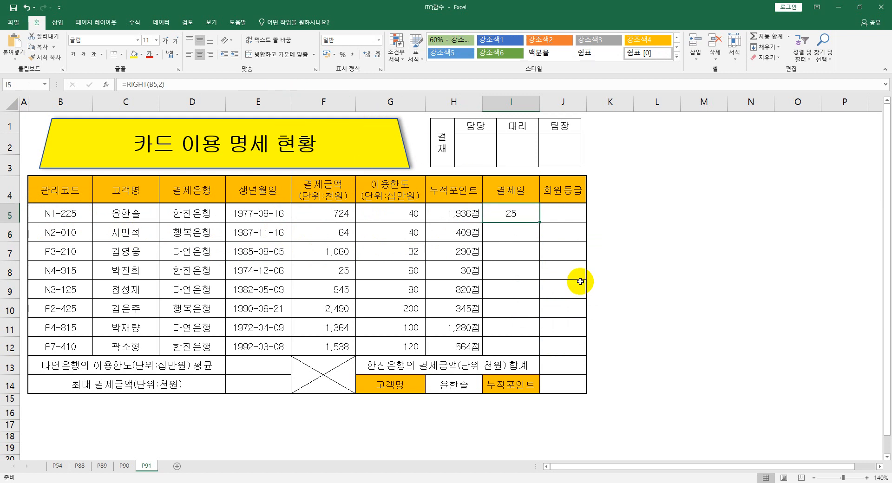
double_click(522, 217)
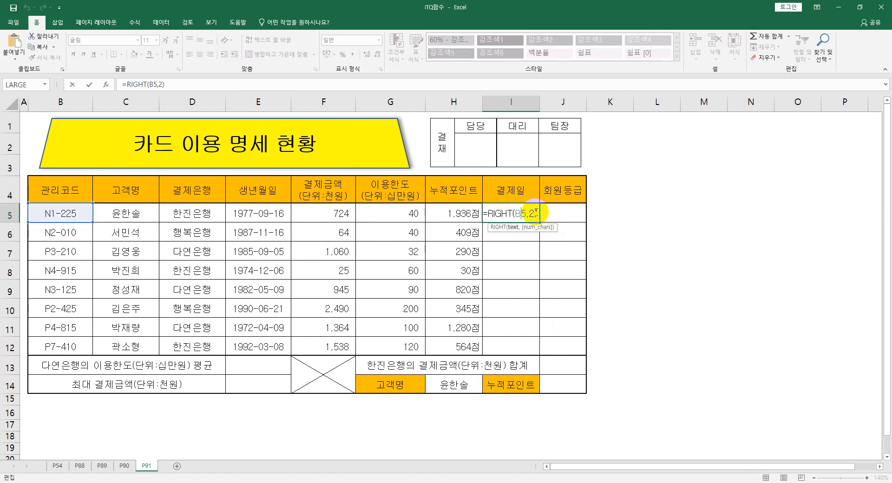
type("&")
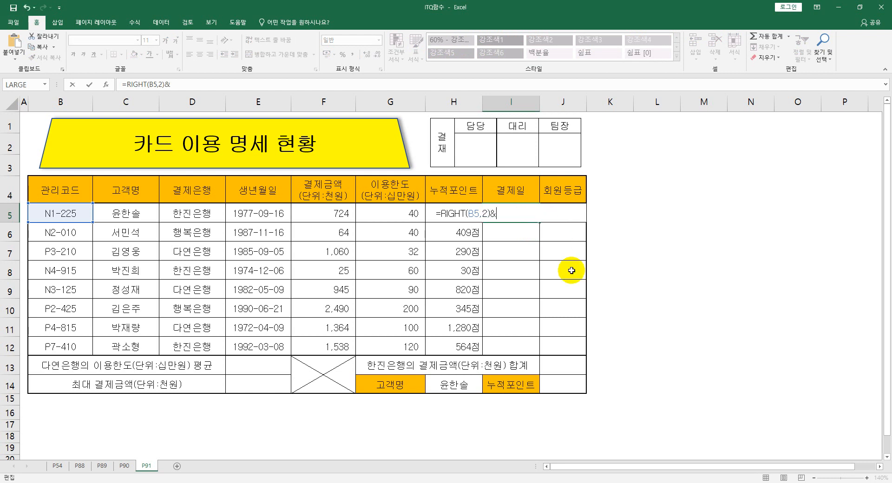
type("\"일\"")
key("Return")
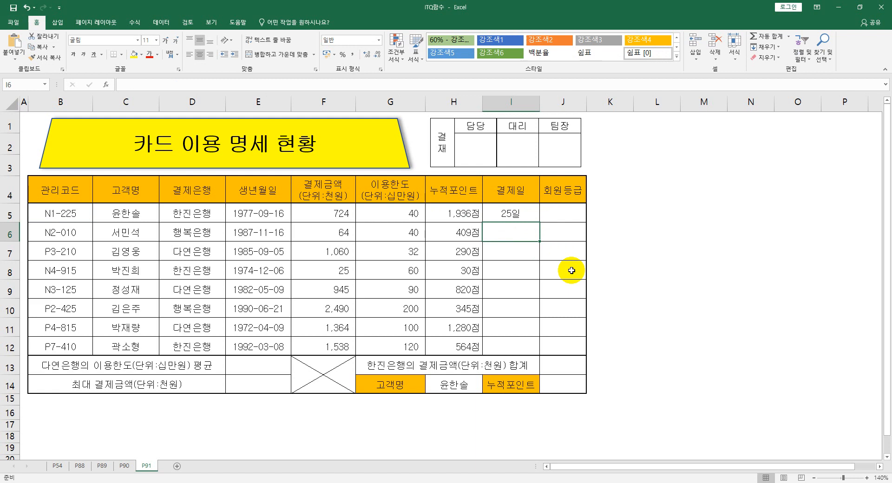
left_click(511, 214)
left_click_drag(539, 223, 523, 351)
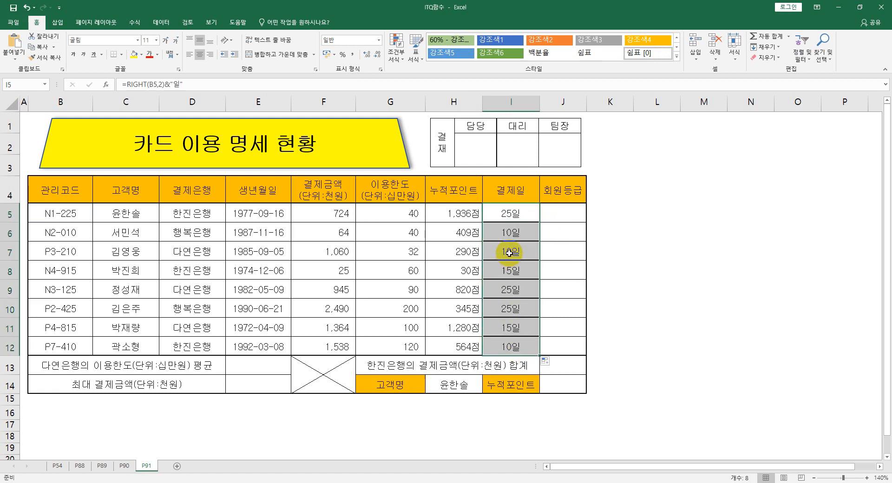
- Transfer I5's formula text to L5 as the note "1. =RIGHT(B5,2)&"일"", leaving "`" in I5
left_click(511, 214)
left_click_drag(256, 88, 2, 84)
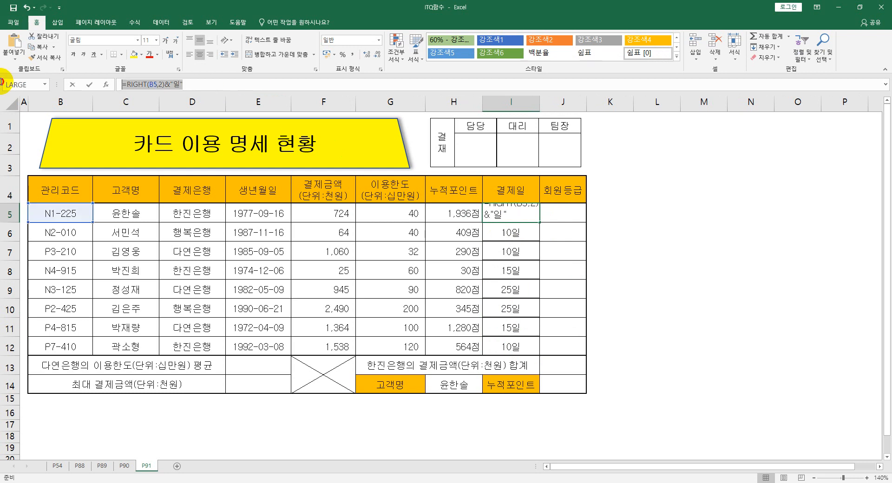
type("`")
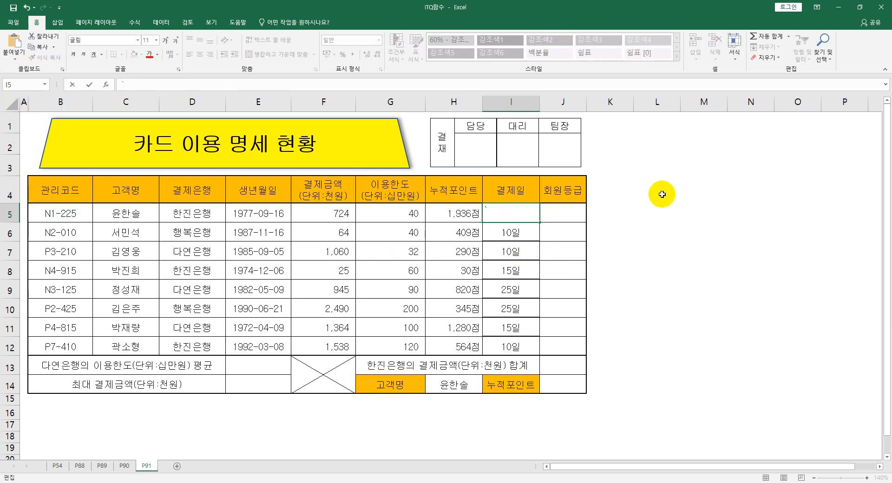
left_click(650, 216)
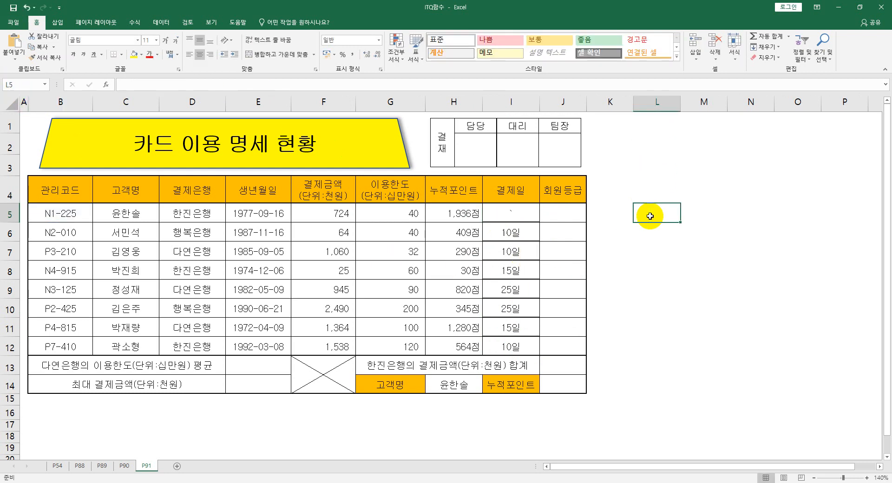
type("1.")
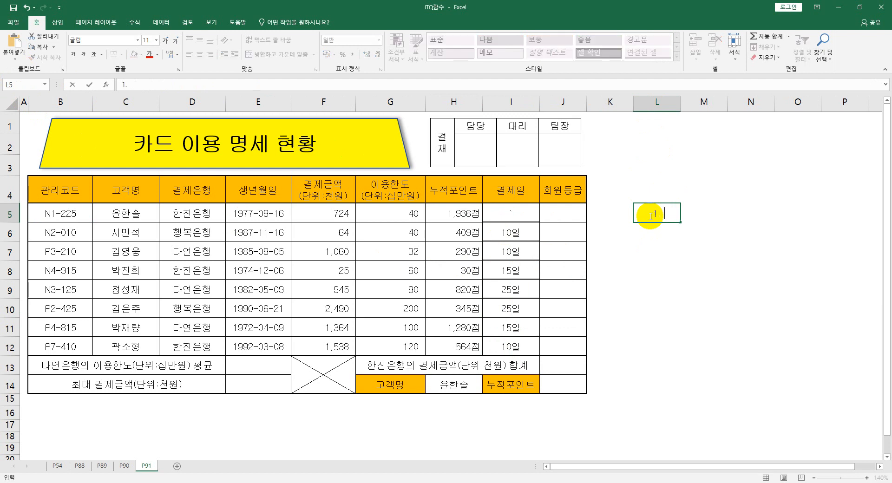
type("=RIGHT(B5,2)&\"일\"")
key("Return")
- Left-align and bold the note cells L5:L10, and narrow column K to a thin gap beside the table
left_click_drag(650, 214, 646, 307)
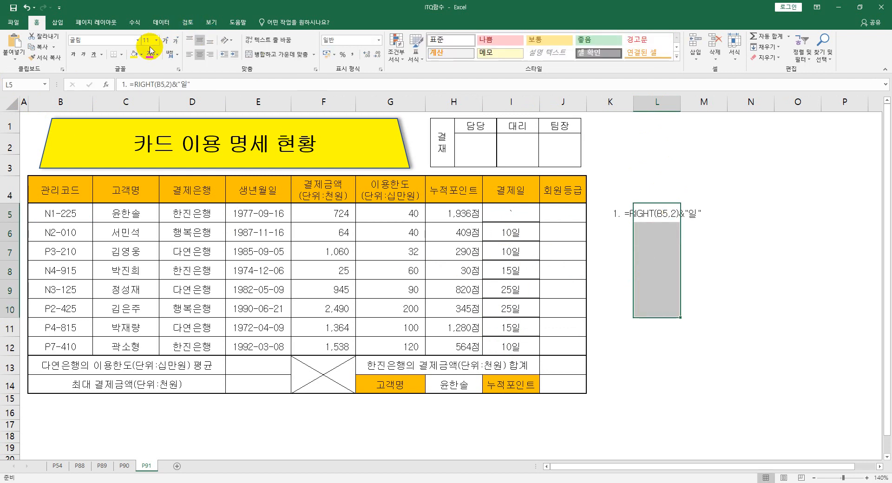
left_click(189, 54)
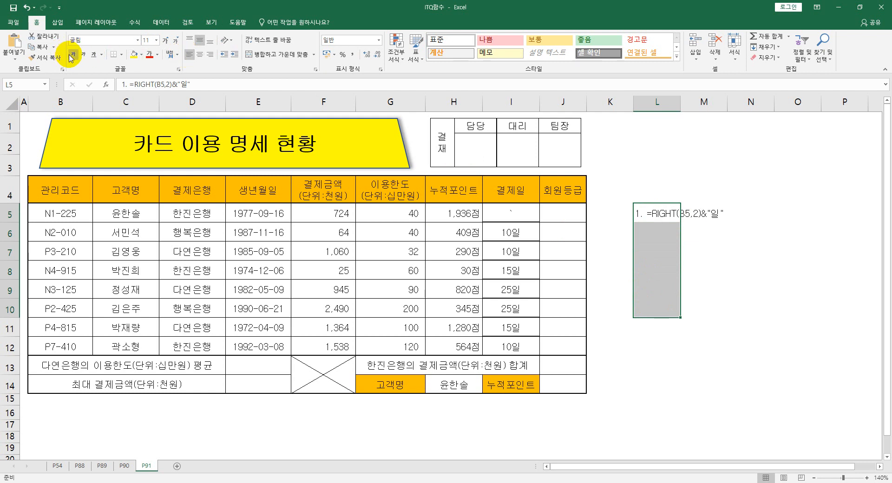
left_click(71, 58)
left_click_drag(631, 112, 590, 129)
left_click(628, 250)
left_click(622, 228)
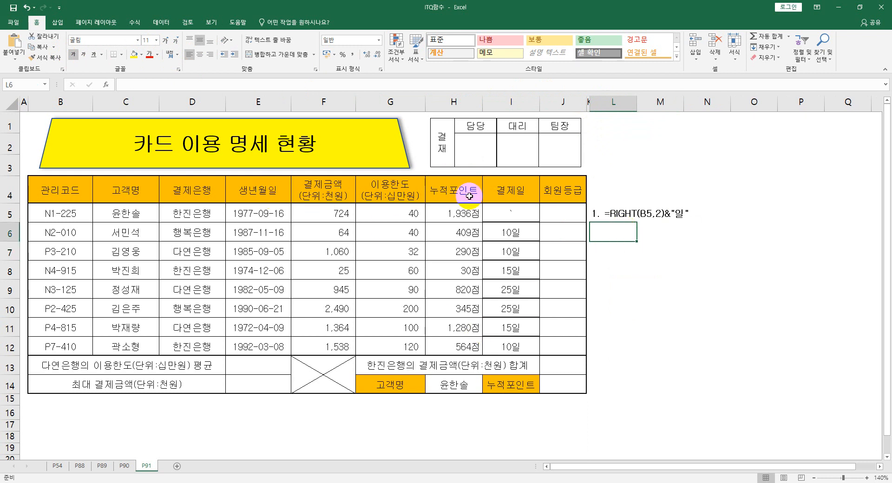
- Enter =MID(B5,5,1) in J5, the first cell of the member grade (회원등급) column
left_click(558, 212)
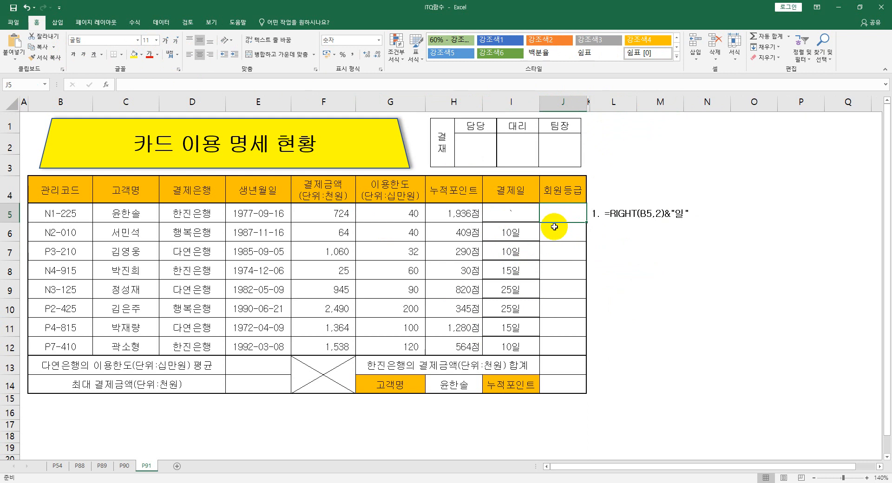
type("=")
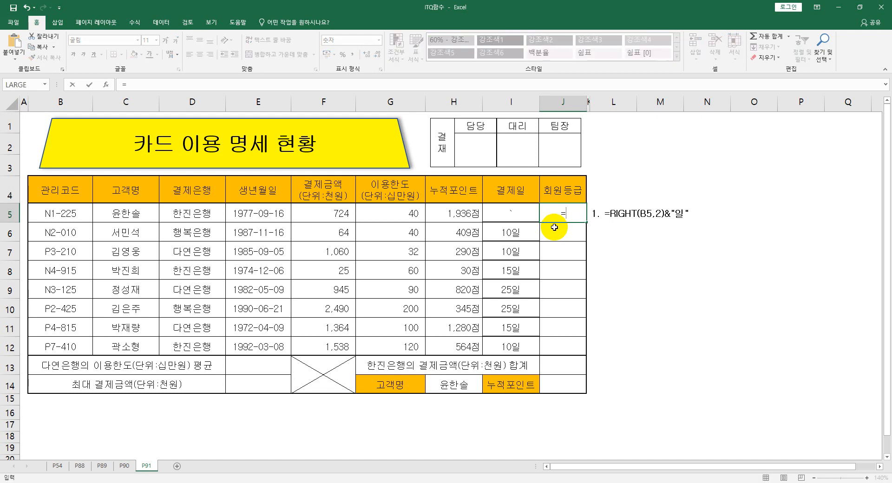
type("MID(")
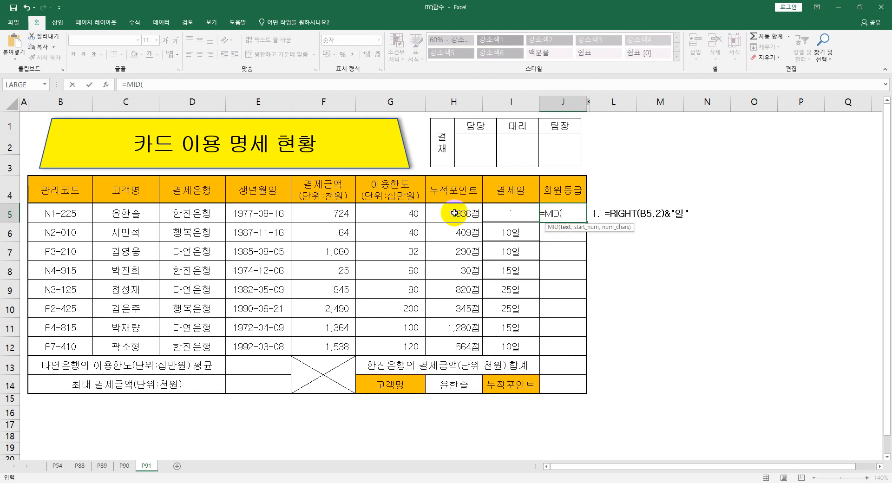
left_click(84, 223)
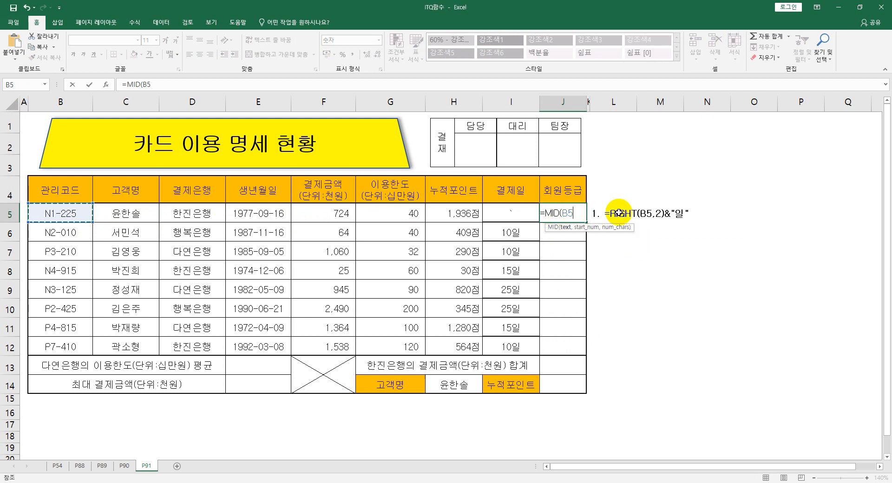
type(",5,1")
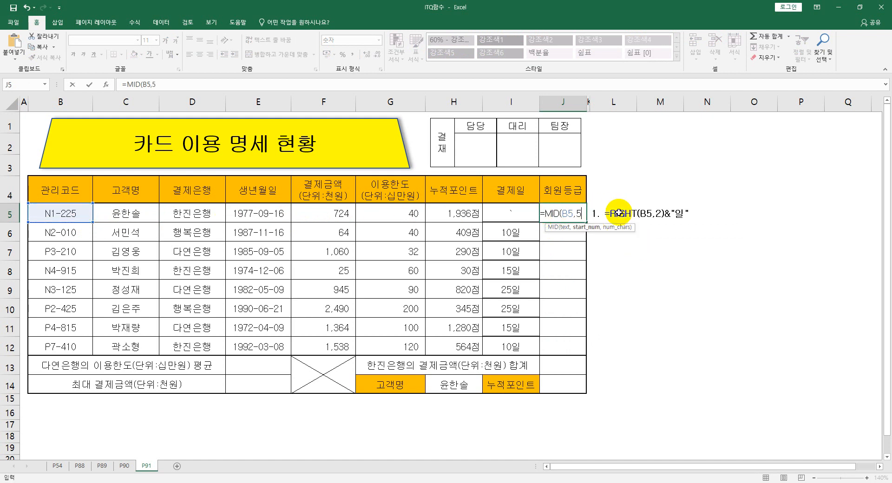
type(")")
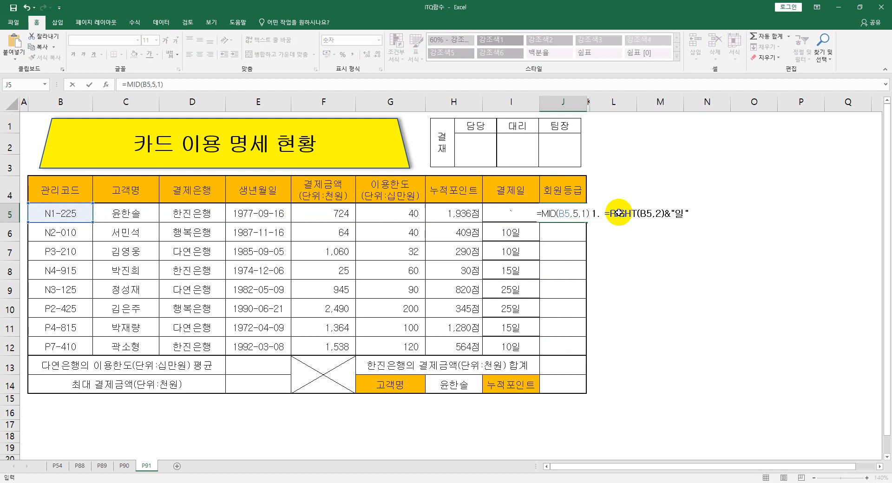
key("Return")
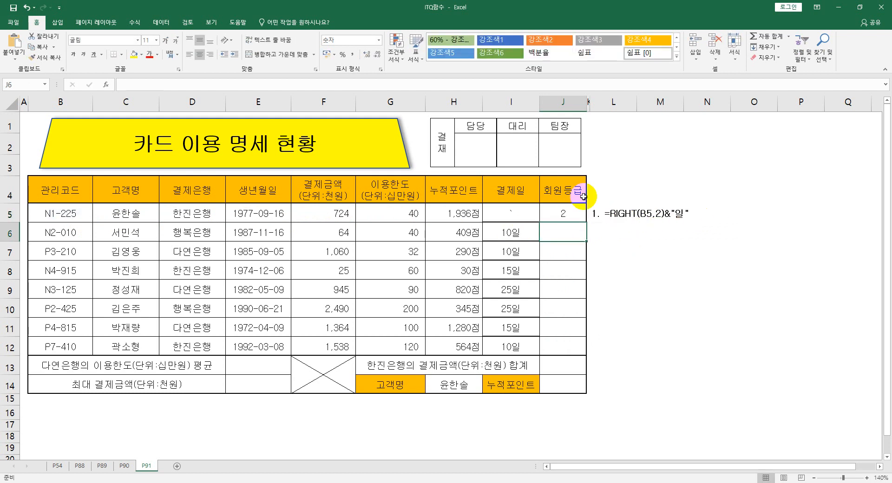
- Wrap the MID formula in J5 in an IF function so it reads =IF(MID(B5,5,1)="1","브론즈","")
left_click(556, 217)
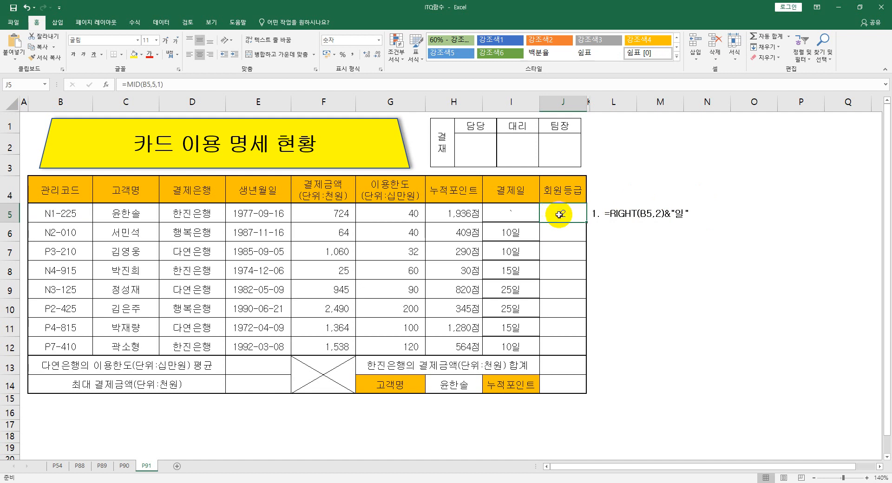
double_click(559, 215)
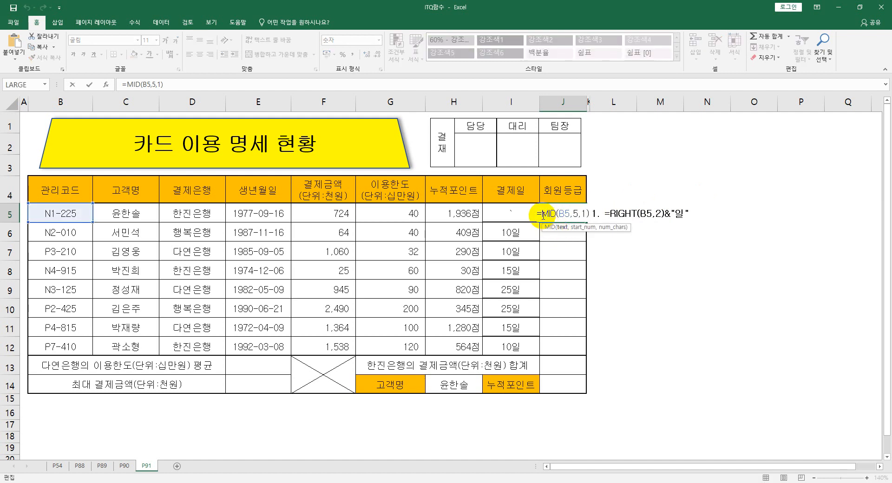
type("IF(")
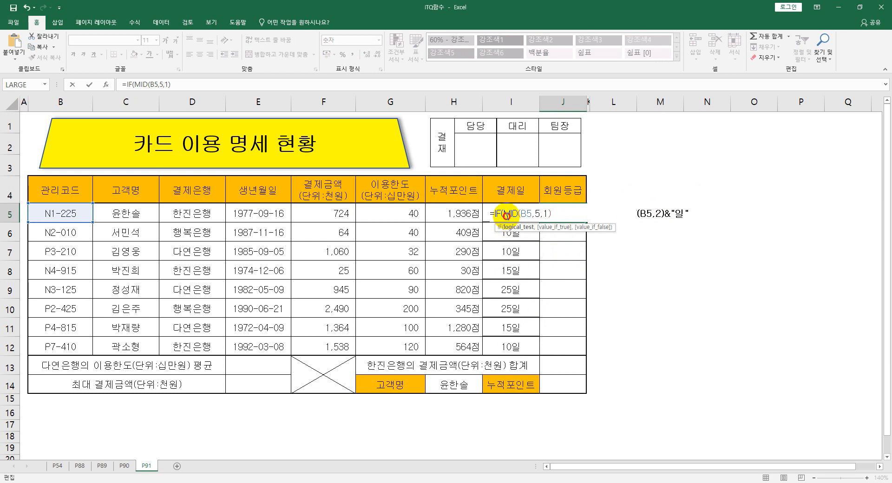
left_click_drag(503, 213, 562, 216)
left_click(562, 216)
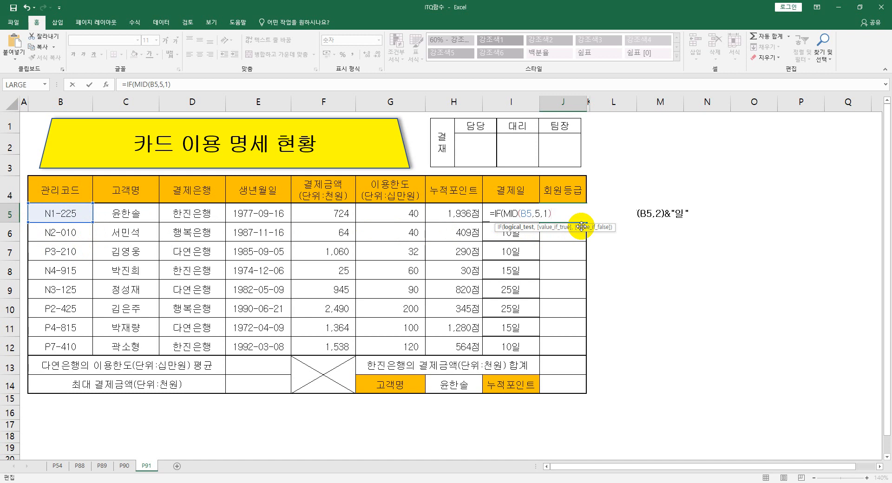
type("=1")
left_click(553, 213)
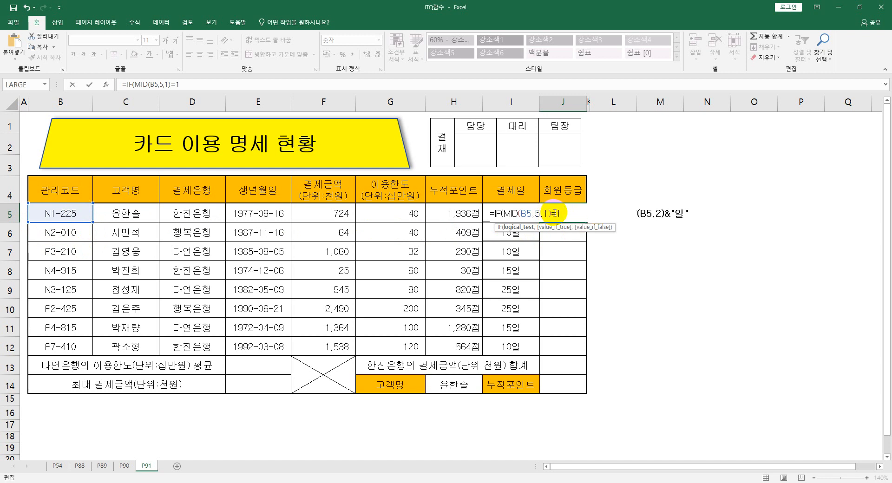
type("\"1")
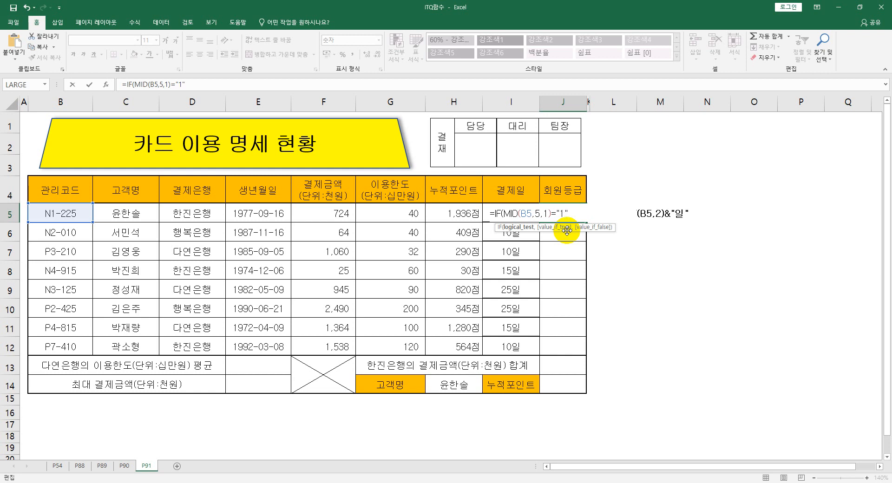
type(",\"브론즈\",\"\"")
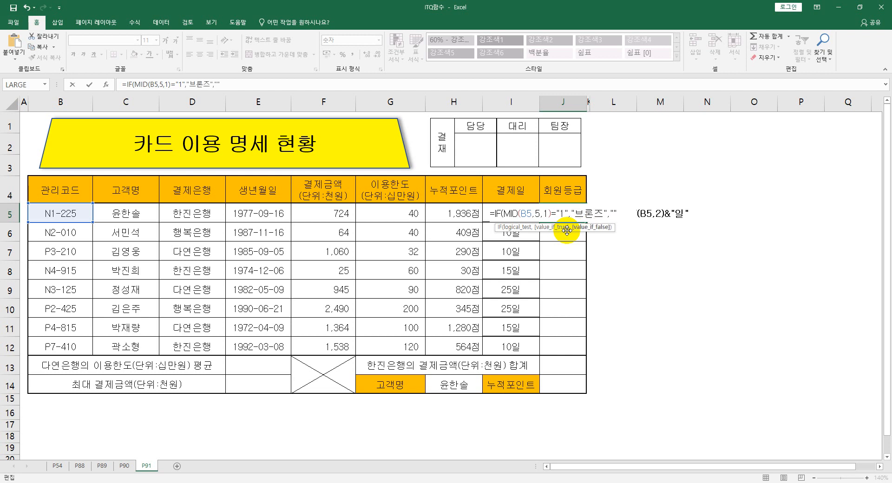
type(")")
key("Return")
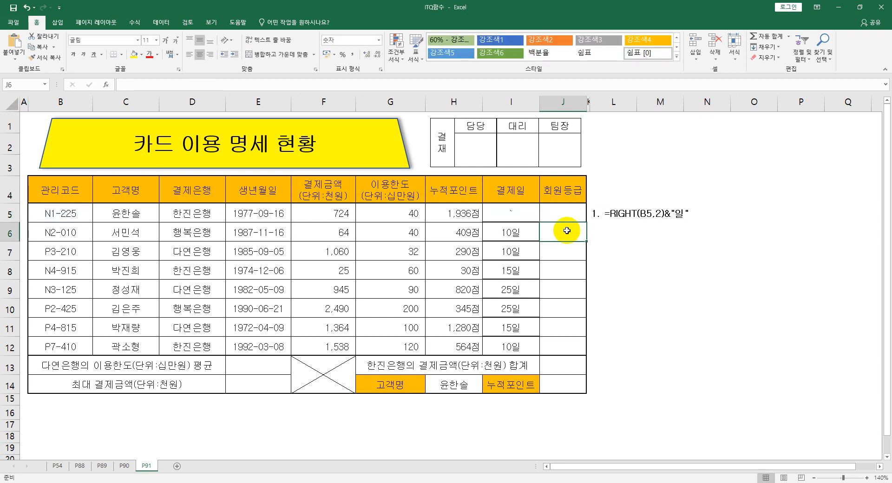
- Fill the member grade formula from J5 down through J12 and check the copied formulas in J6 and J7
left_click(564, 212)
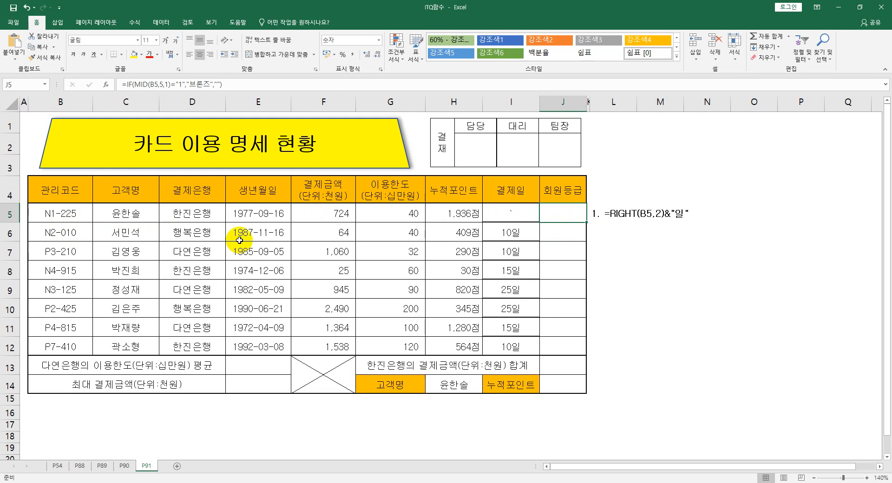
left_click_drag(589, 222, 572, 349)
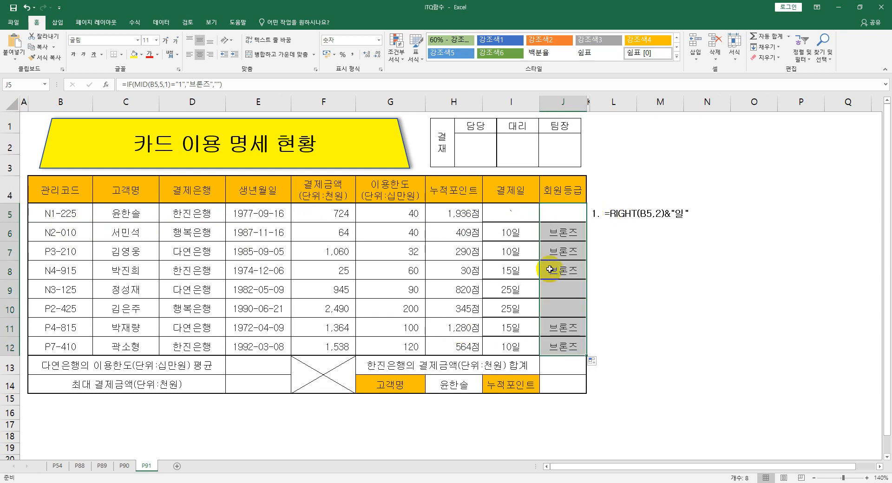
left_click(551, 232)
left_click(557, 254)
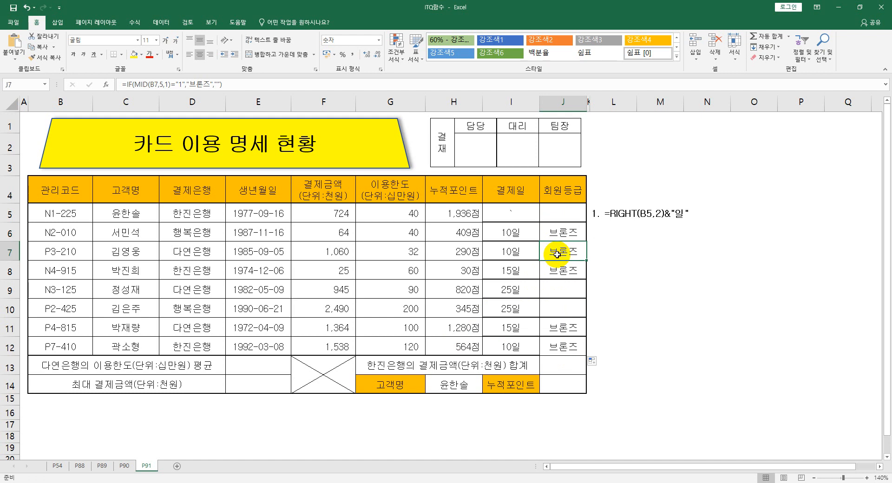
- Copy J5's formula text and enter it in L6 as the note "2. =IF(MID(B5,5,1)="1","브론즈","")"
left_click(562, 213)
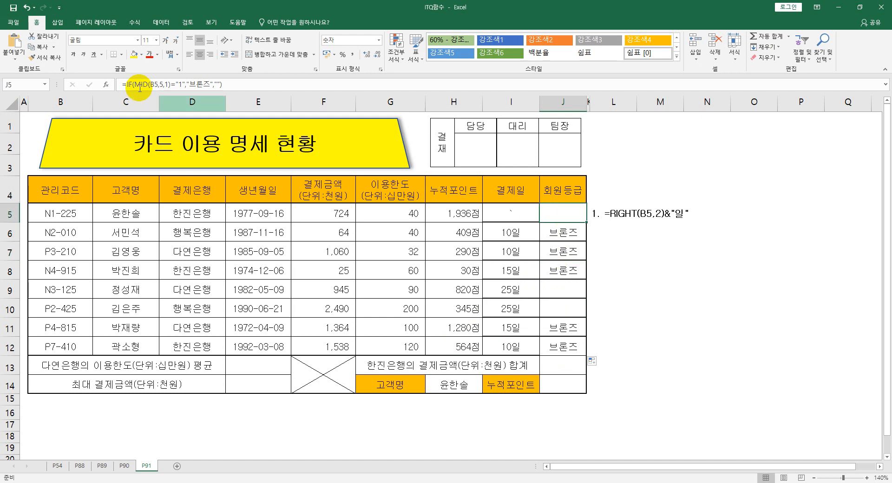
left_click(241, 85)
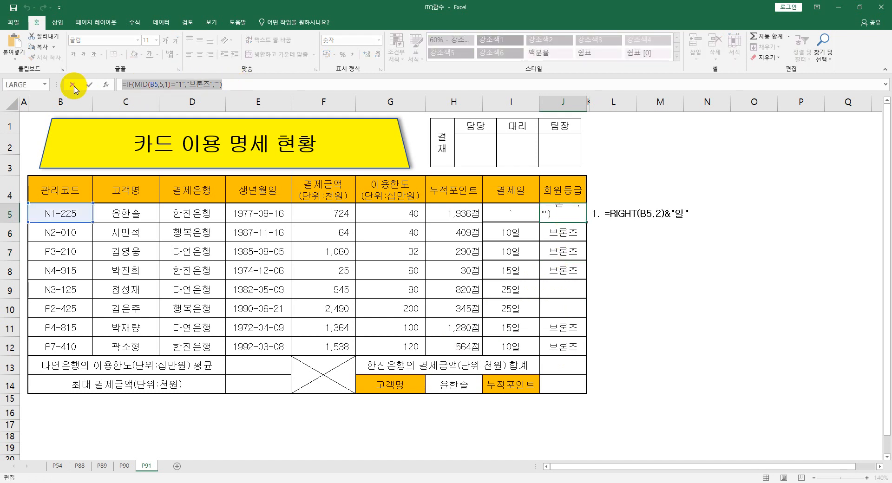
left_click(72, 84)
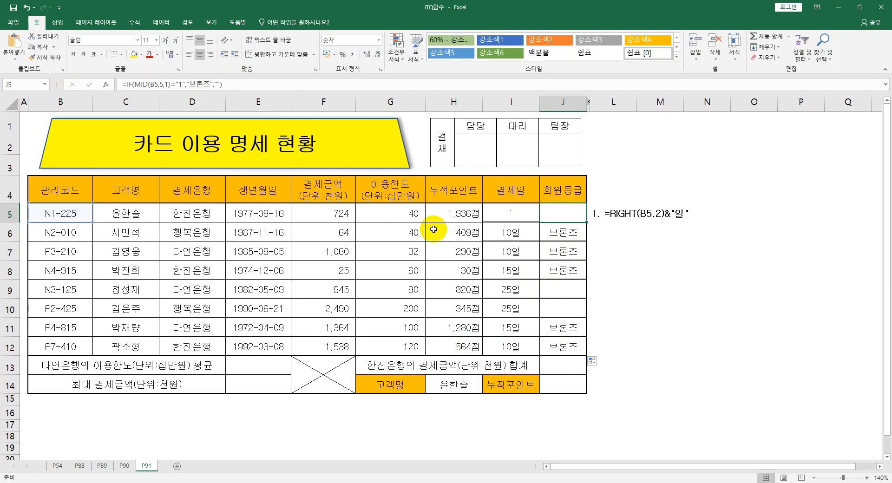
left_click(598, 234)
type("2.")
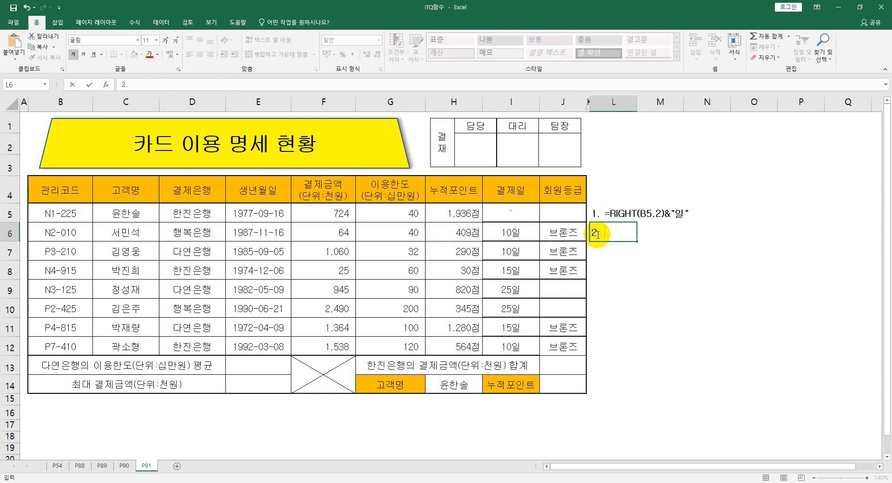
type("=IF(MID(B5,5,1)=\"1\",\"브론즈\",\"\")")
key("Return")
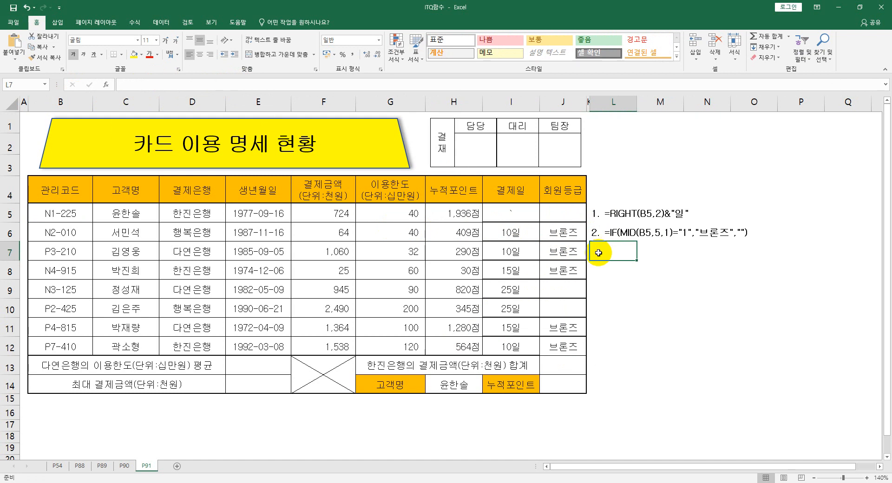
- In E13, build the first part of the 다연은행 credit limit average: =SUMIF(D5:D12,"다연은행",G5:G12)
left_click(262, 366)
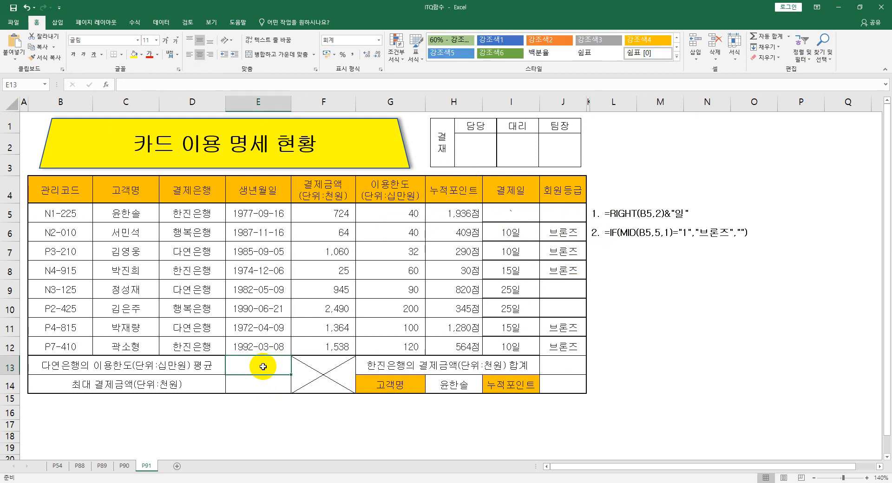
type("=")
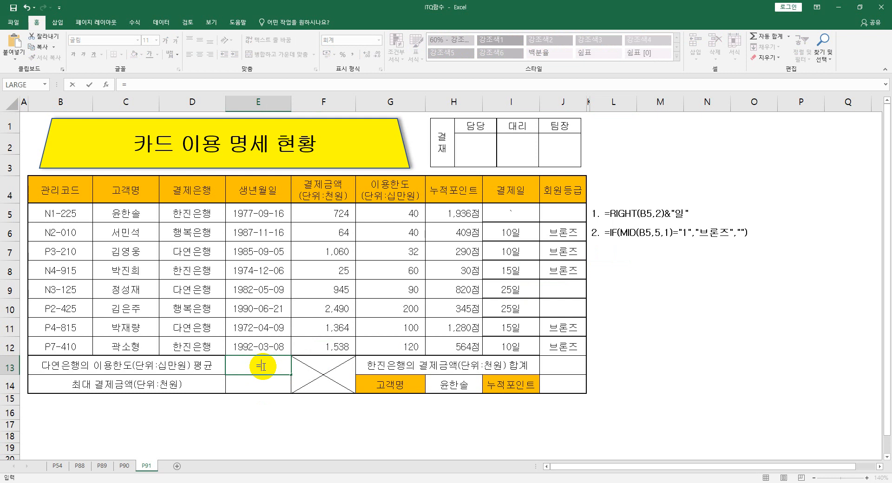
type("sum")
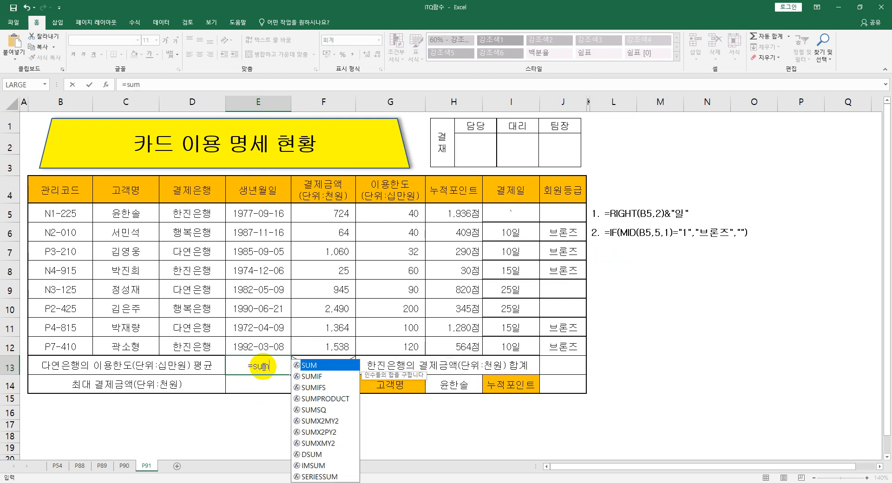
key("Down")
key("Tab")
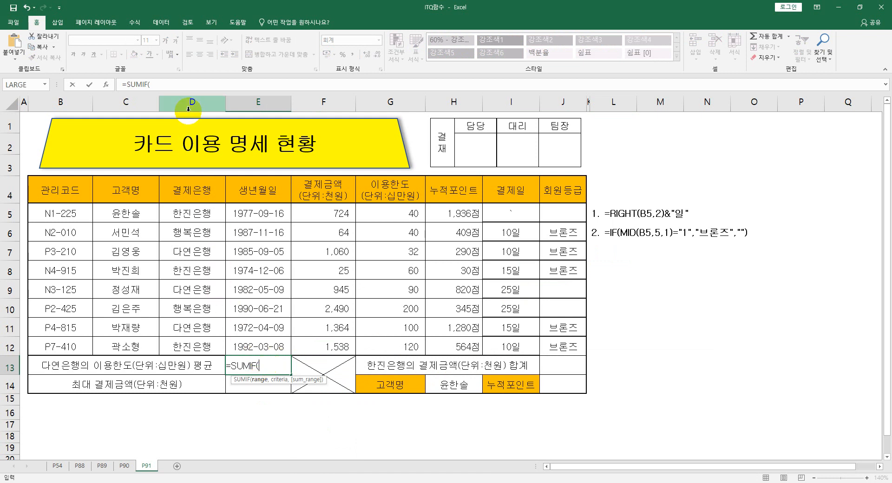
left_click_drag(191, 212, 187, 348)
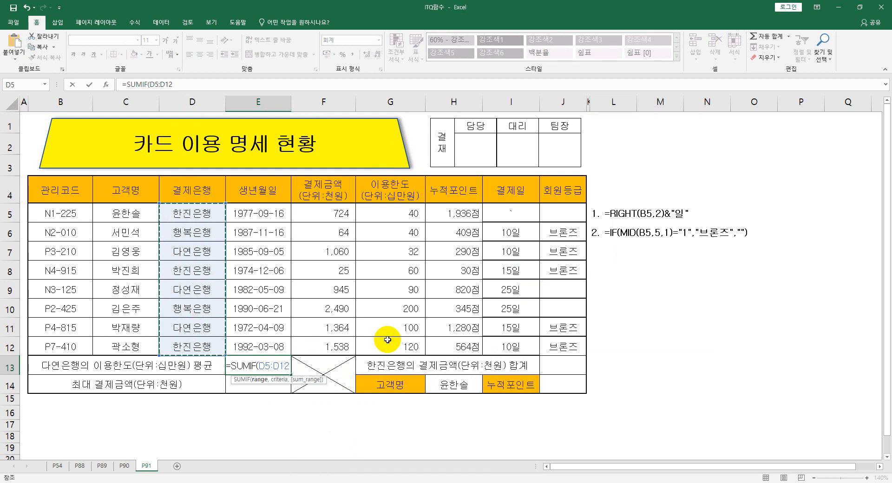
type(",")
type("\"다연ㅇ")
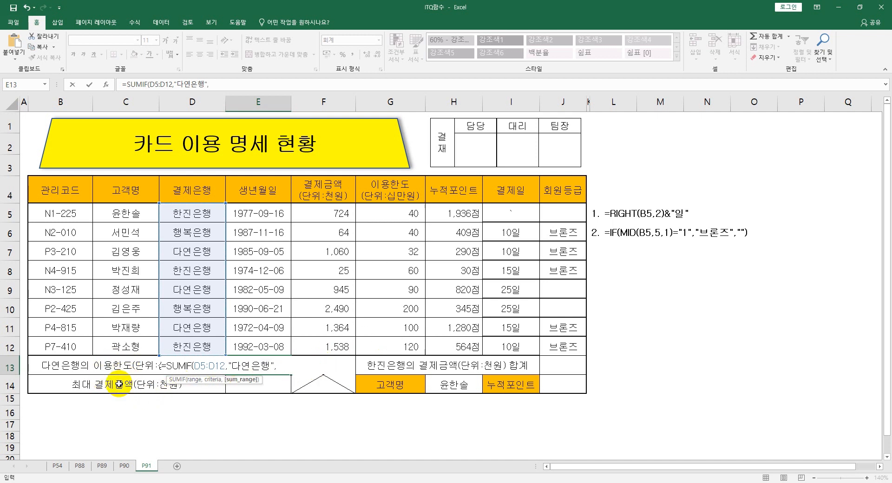
left_click_drag(383, 213, 380, 349)
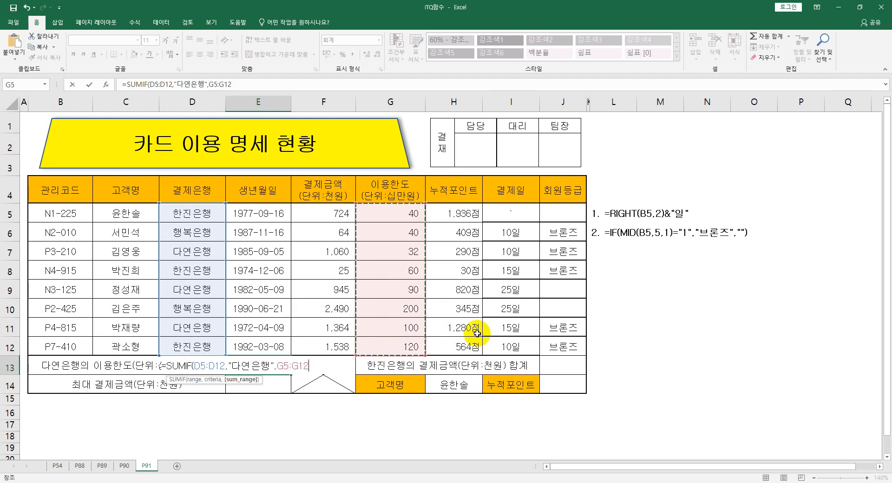
type(")")
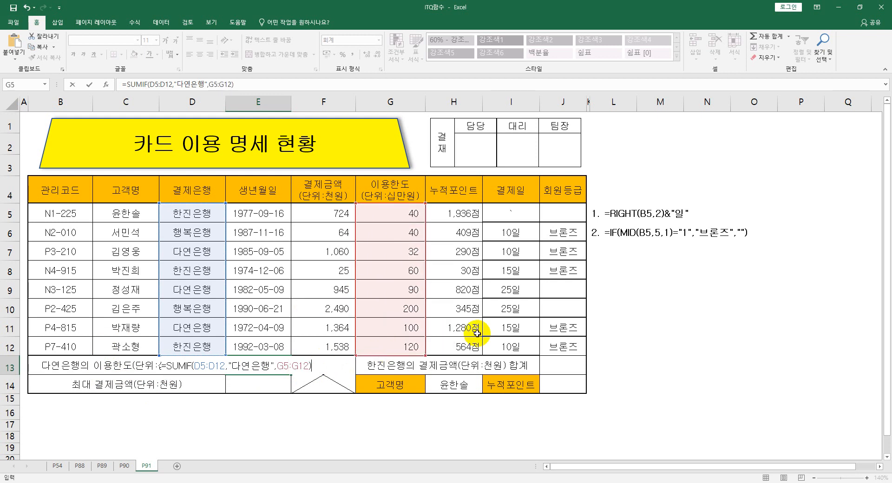
- Divide the SUMIF in E13 by COUNTIF(D5:D12,"다연은행") and enter the completed average formula
type("/cou")
key("Down")
key("Down")
key("Down")
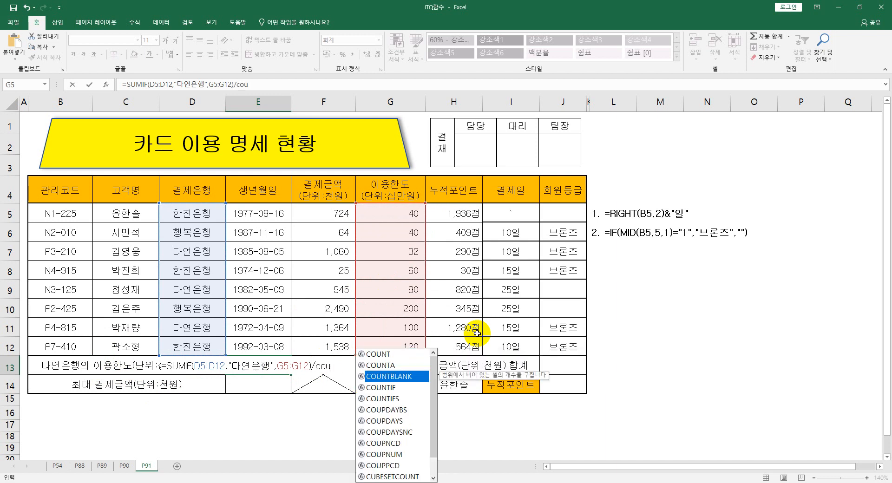
key("Tab")
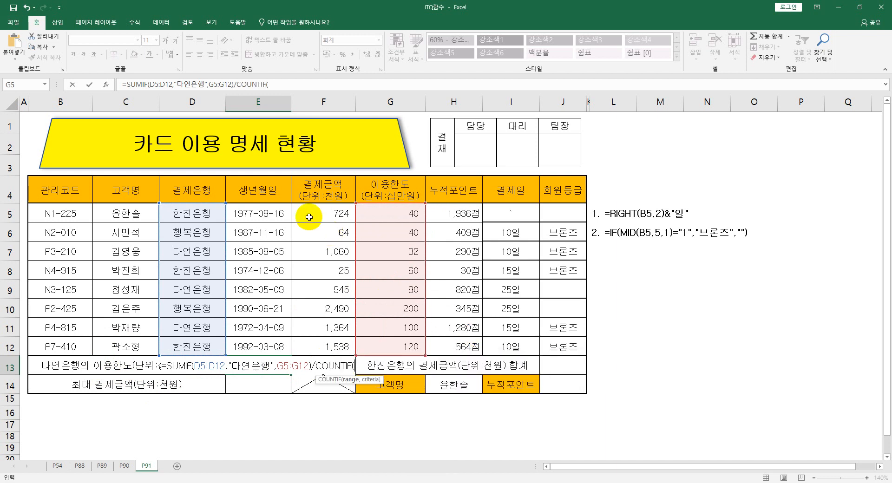
left_click_drag(188, 214, 171, 341)
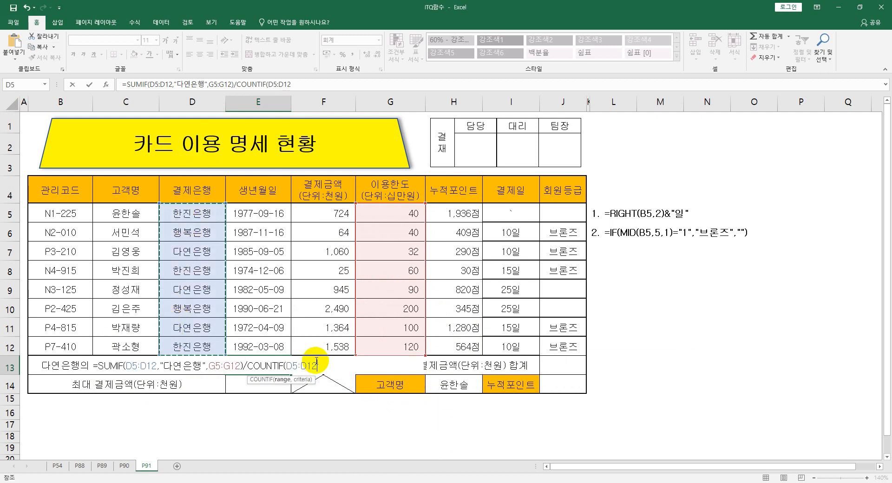
type(",")
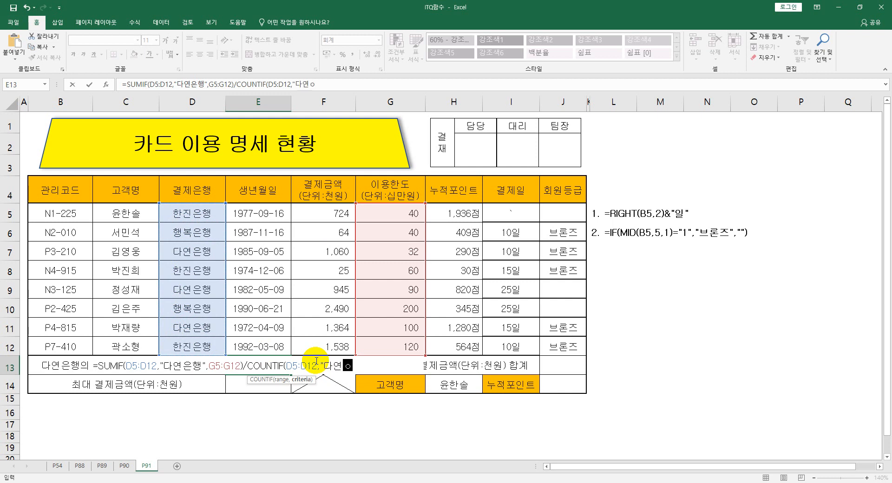
type("\"다연은행\")")
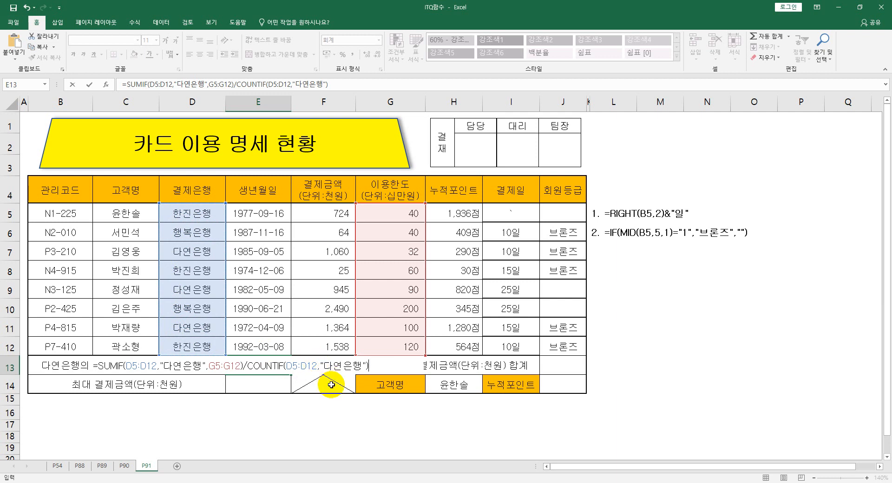
key("Return")
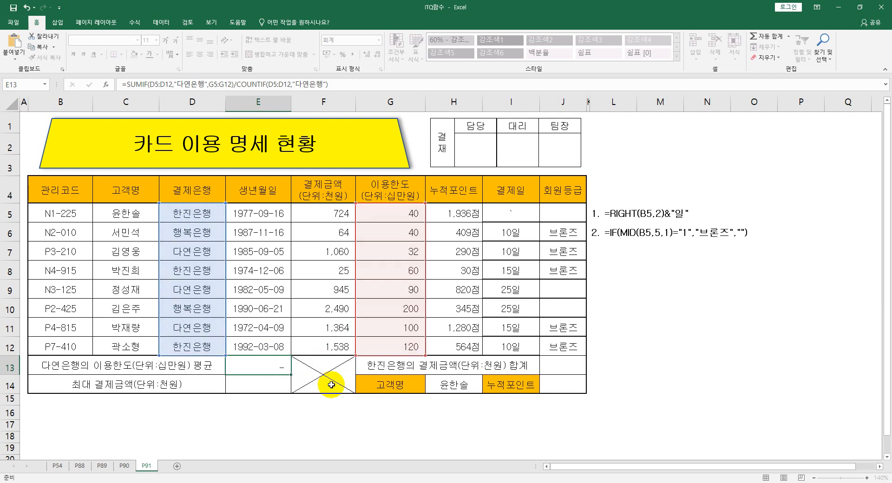
- Copy E13's formula text and enter it in L7 as the note numbered "3."
left_click(250, 366)
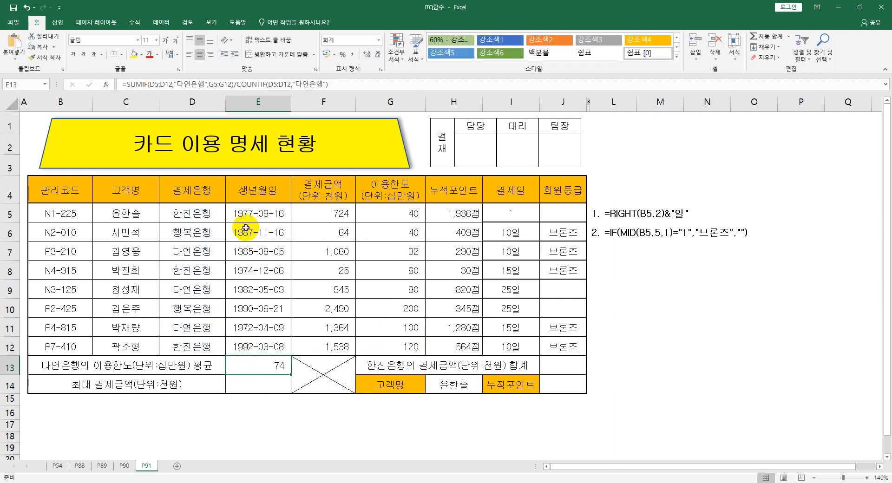
left_click_drag(362, 85, 107, 78)
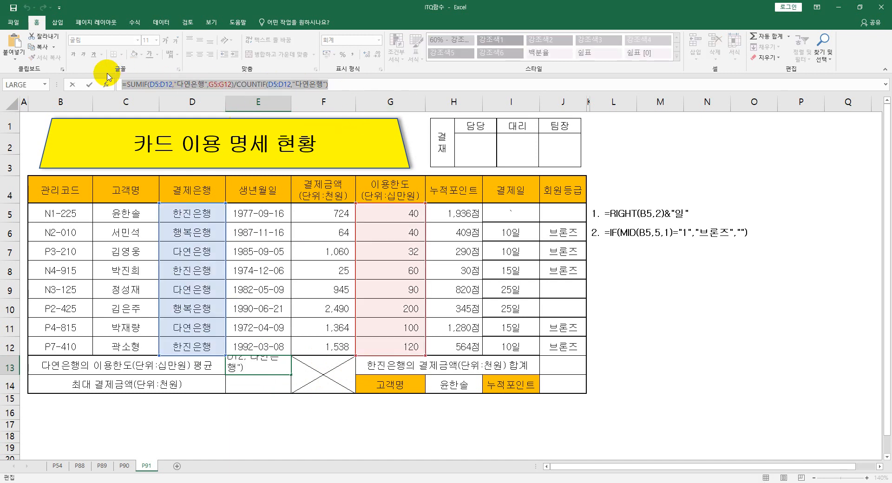
key("ctrl+c")
key("Escape")
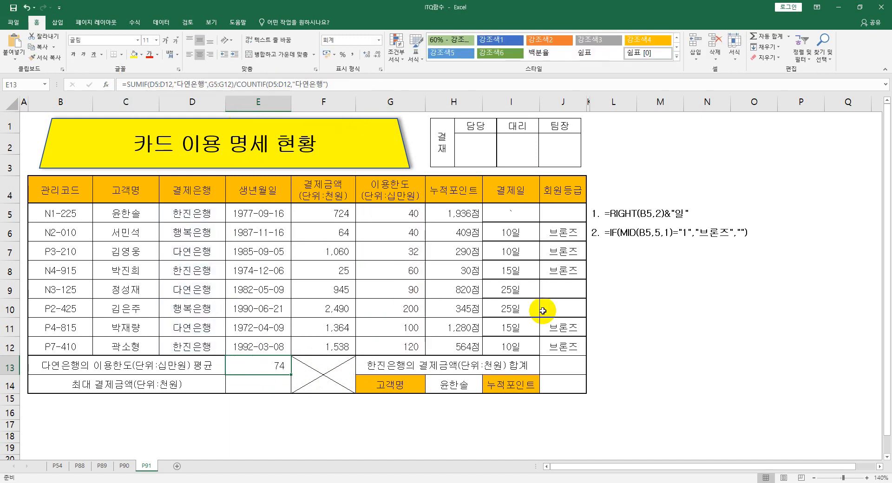
left_click(595, 249)
type("3.")
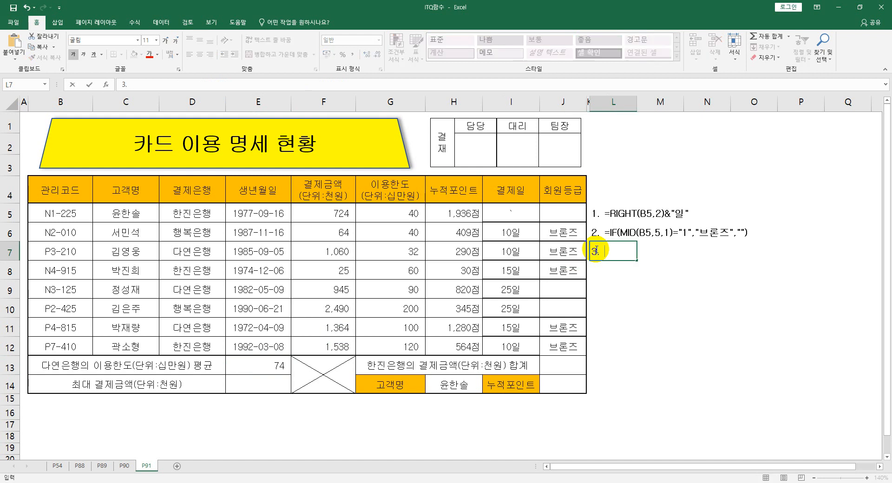
key("ctrl+v")
key("Return")
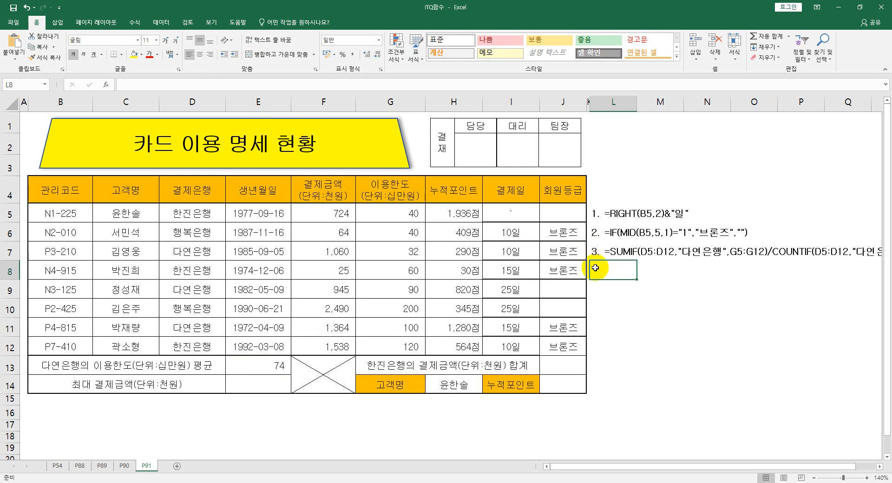
- Enter a MAX formula in E14 over the payment amounts F5:F12, giving =MAX(결제금액)
left_click(283, 381)
type("=")
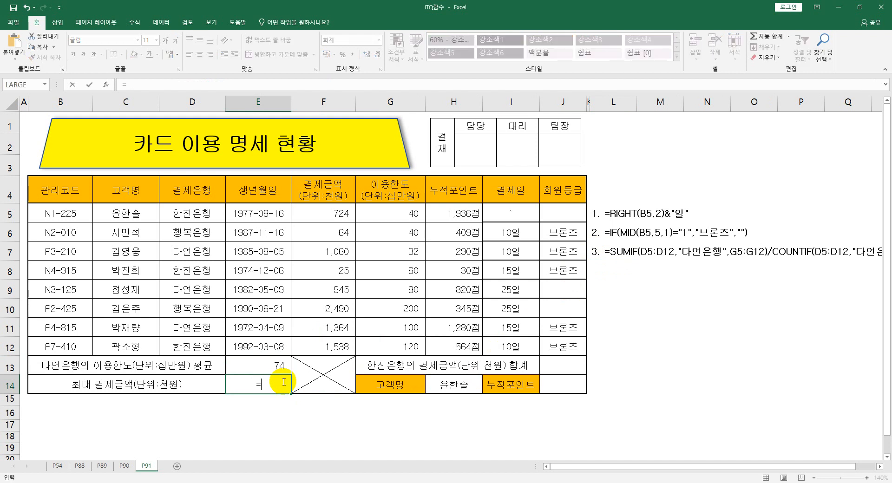
type("ma")
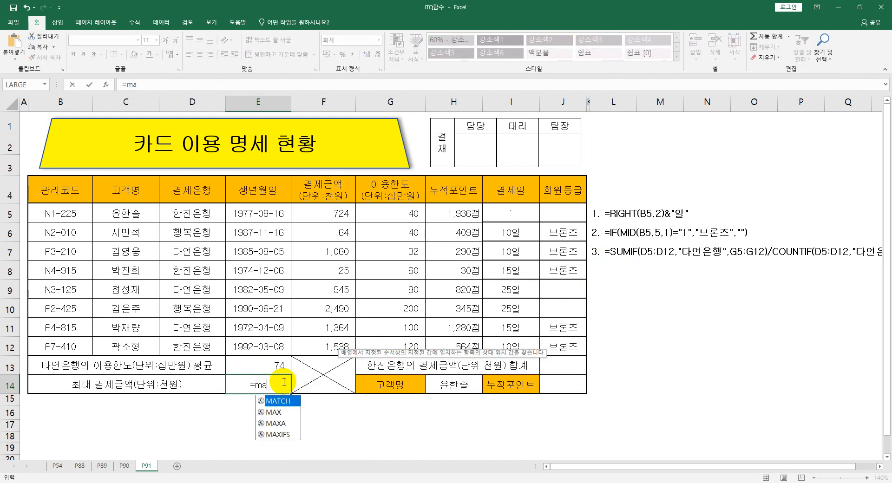
key("Down")
key("Tab")
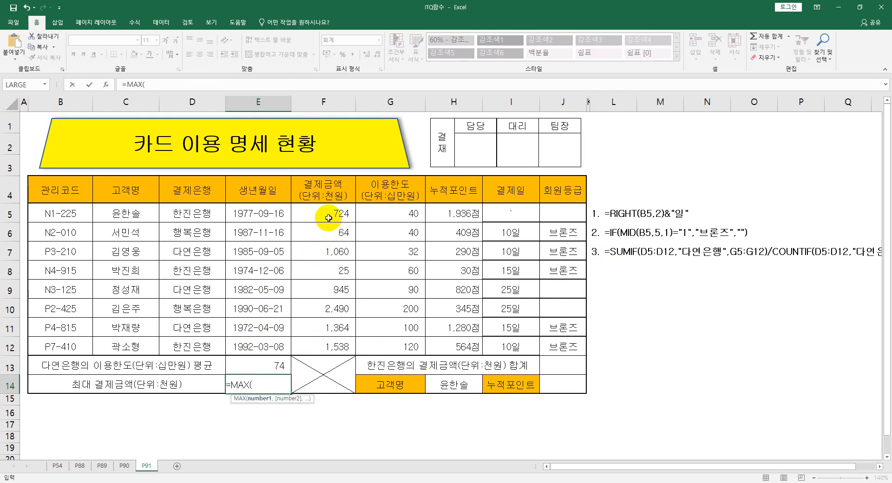
left_click_drag(328, 215, 321, 343)
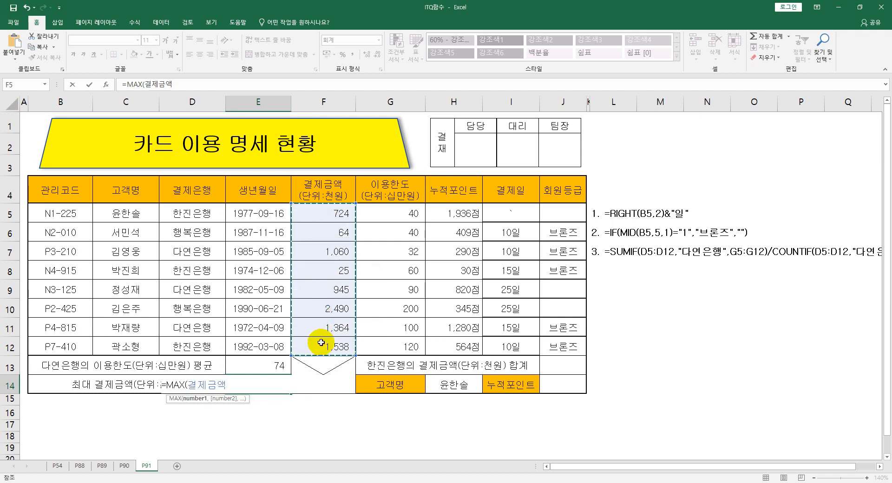
type(")")
key("Return")
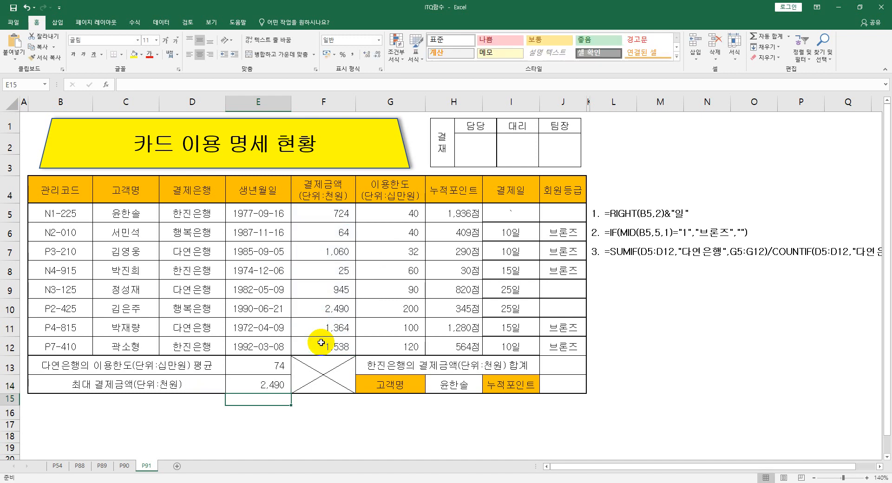
- Copy E14's formula text and enter it in L8 as the note "4. =MAX(결제금액)"
left_click(269, 387)
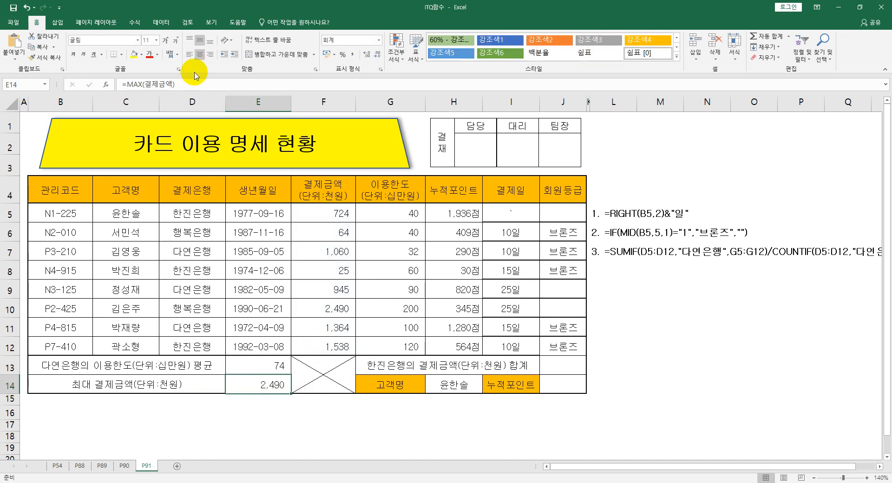
left_click_drag(175, 84, 114, 86)
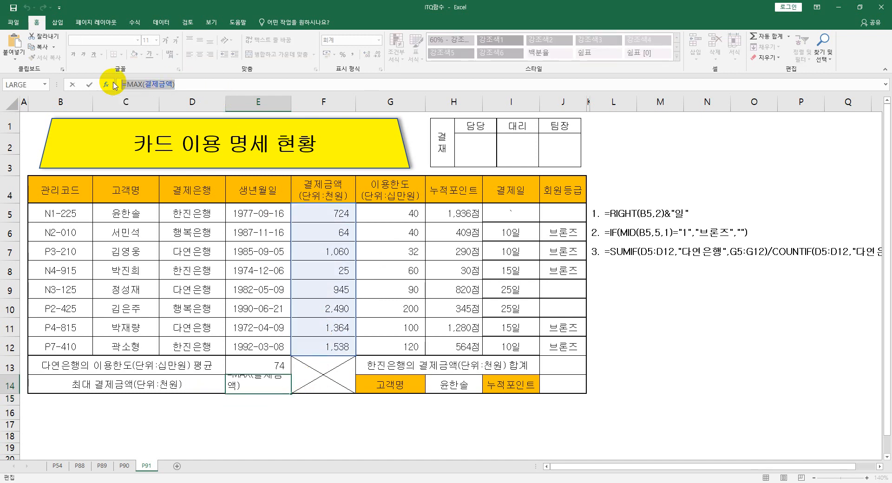
key("Escape")
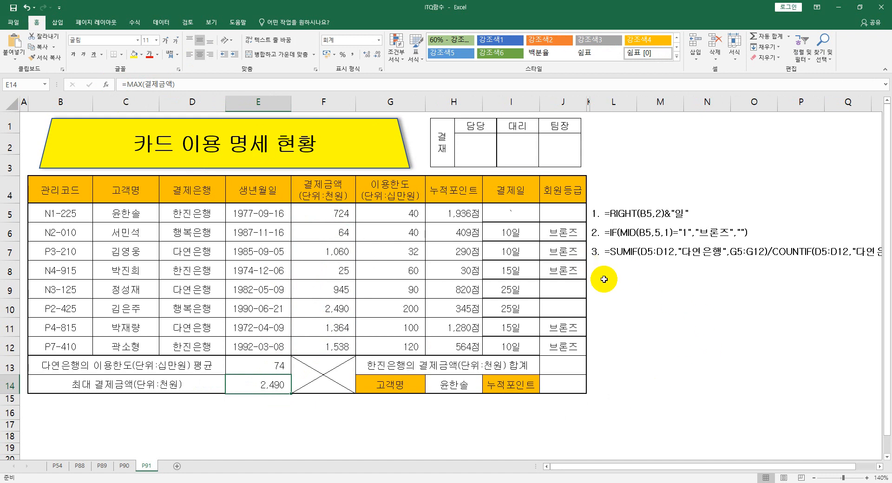
left_click(595, 272)
type("4.")
key("ctrl+v")
key("Return")
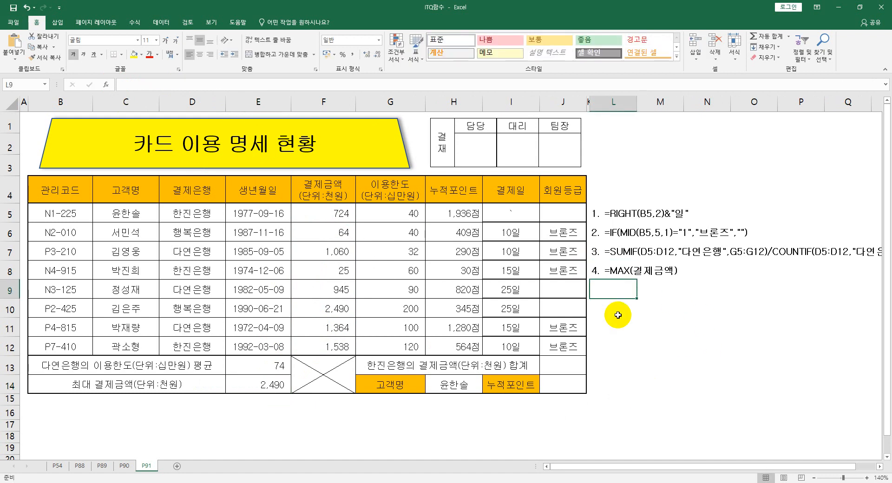
type("5")
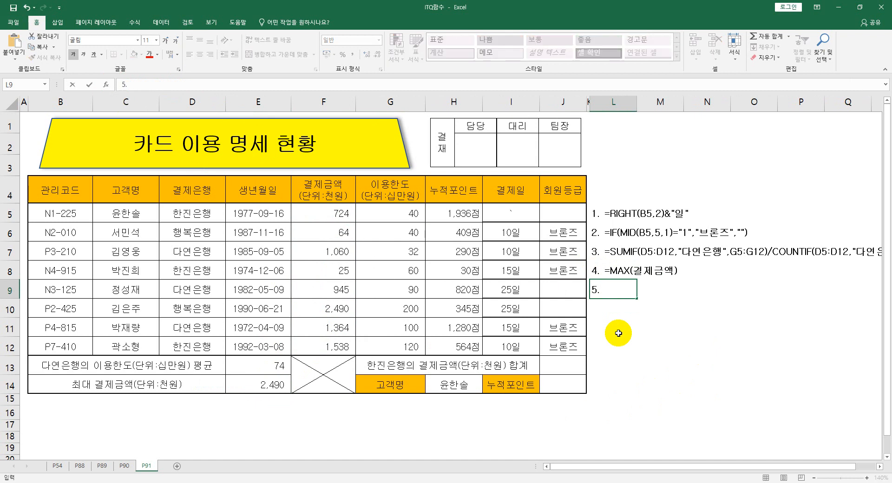
type(".")
key("Escape")
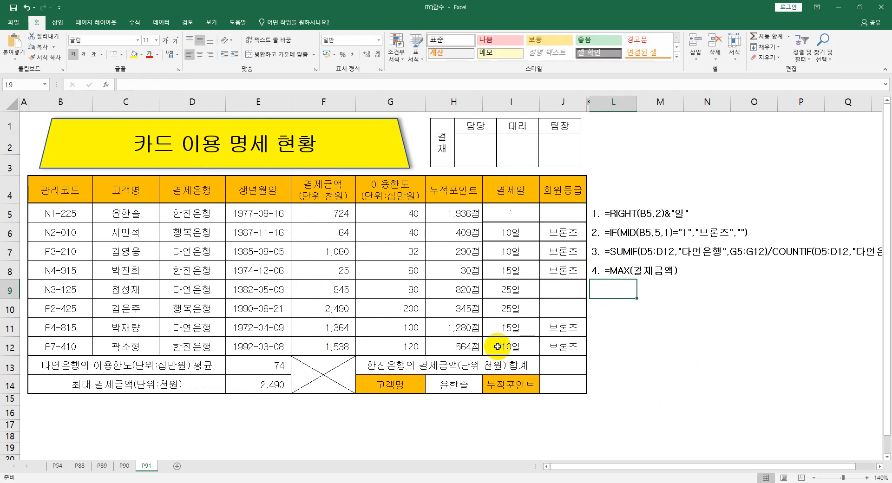
left_click(559, 365)
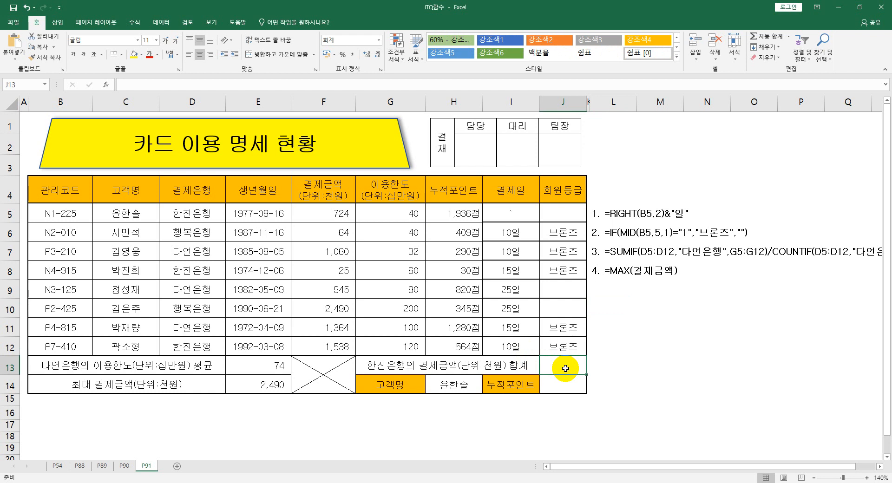
type("=")
key("BackSpace")
type("dau")
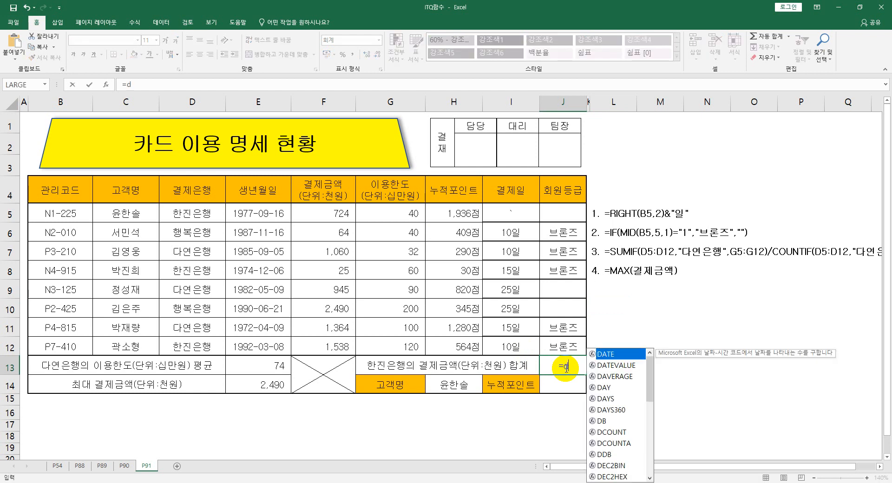
key("Tab")
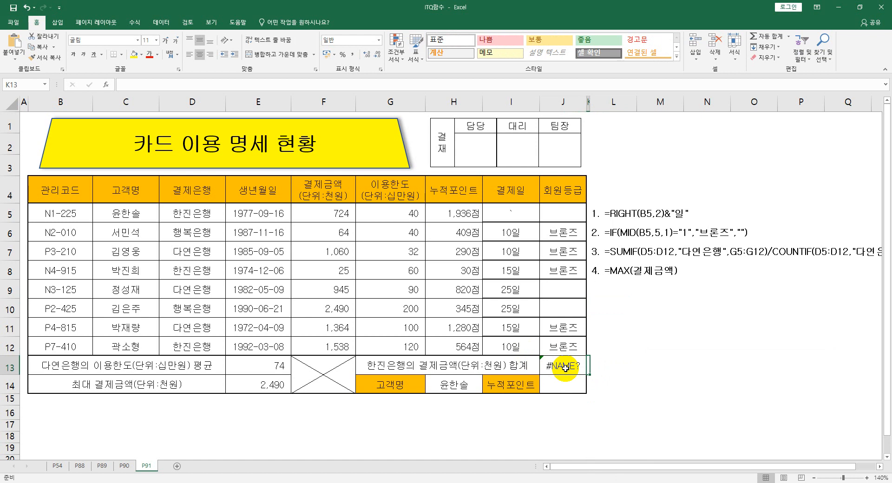
- Enter a DSUM formula in J13 with database B4:H12, field 5 and criteria D4:D5 to total 한진은행's payment amounts
left_click(565, 367)
type("=dsu")
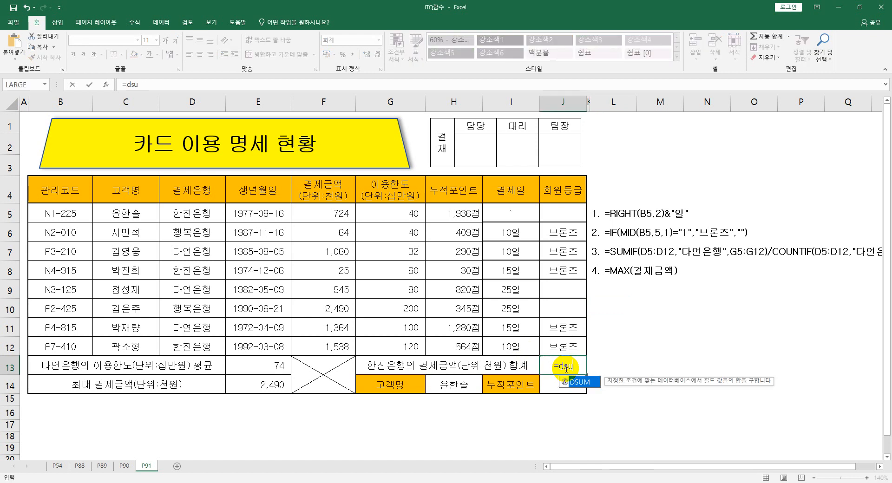
key("Tab")
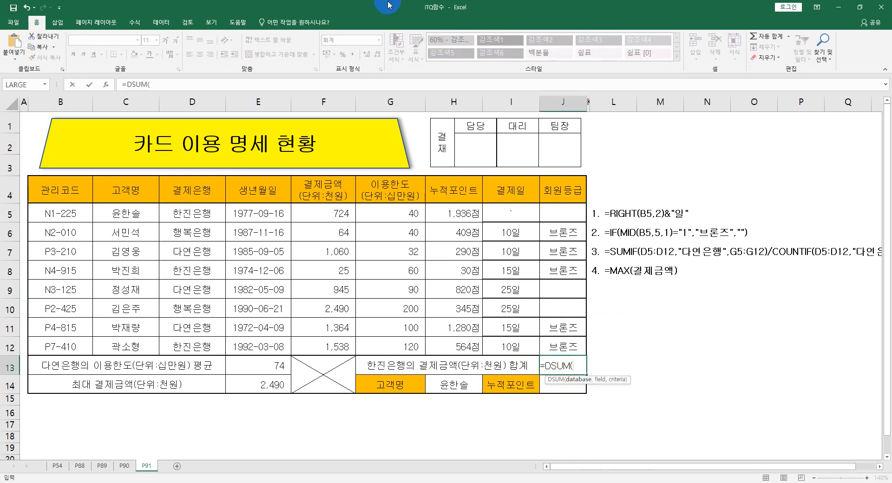
left_click(109, 87)
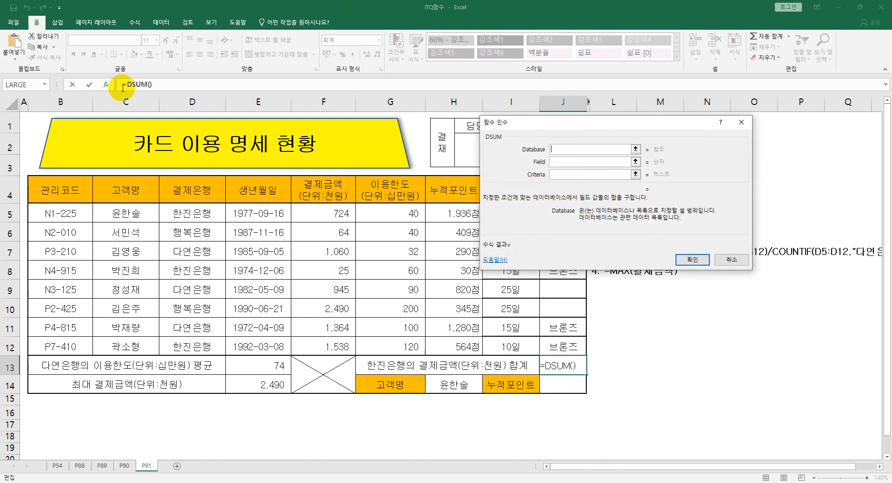
left_click_drag(603, 123, 669, 198)
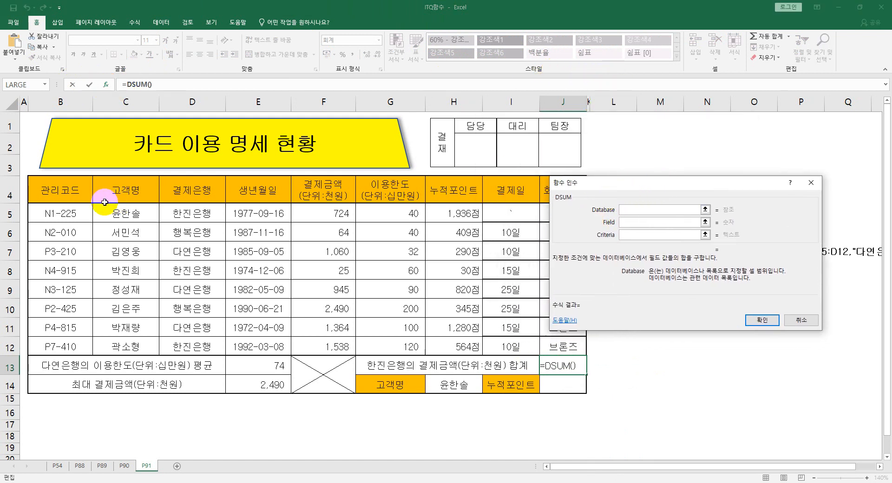
left_click_drag(55, 186, 436, 349)
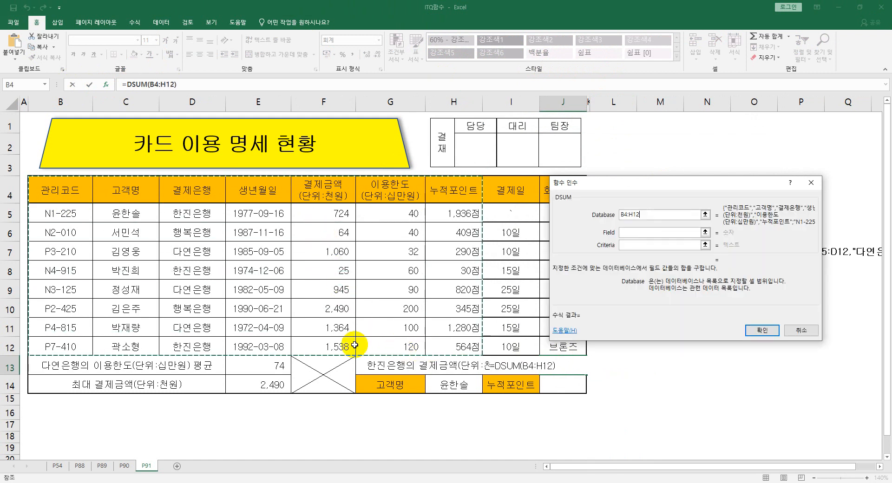
left_click(636, 233)
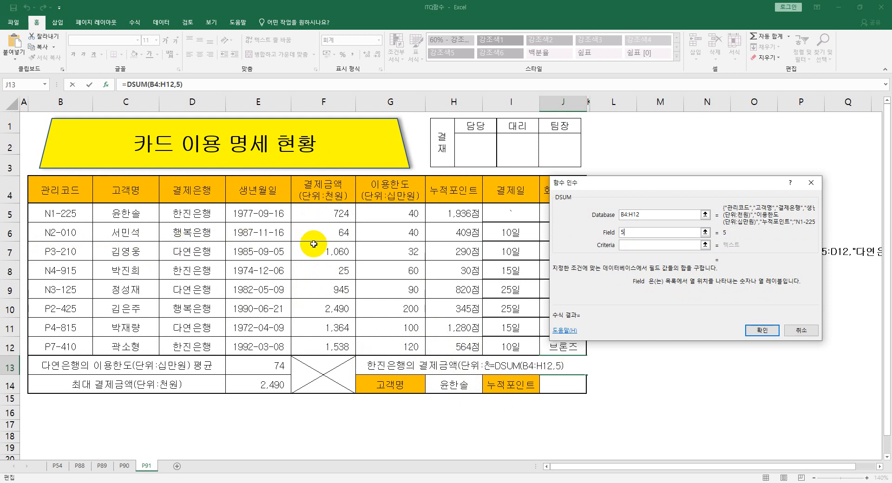
left_click(644, 246)
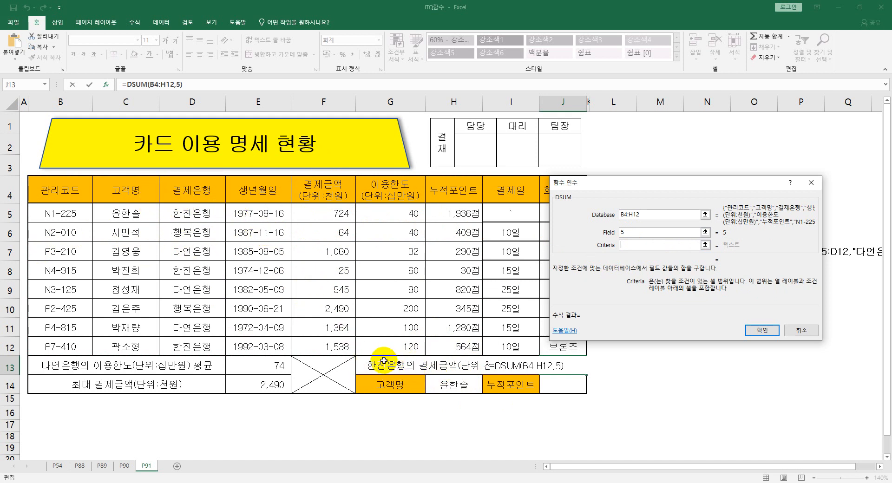
left_click(202, 191)
left_click_drag(202, 191, 202, 214)
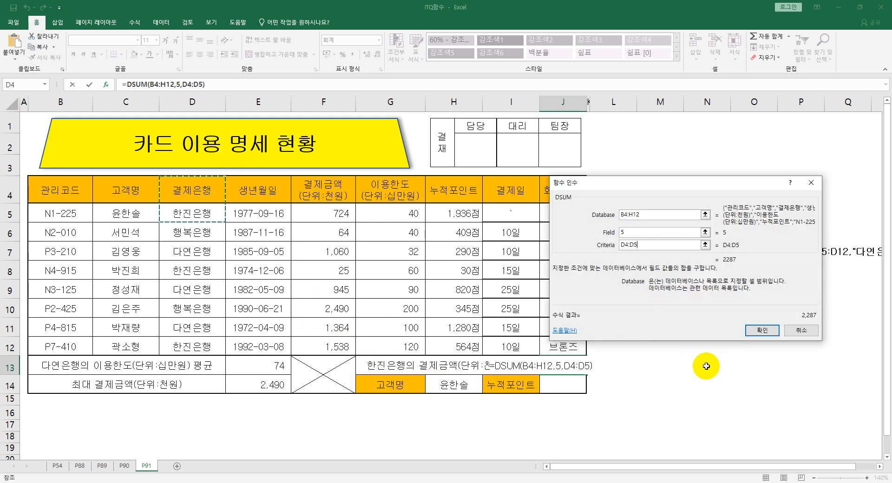
left_click(764, 331)
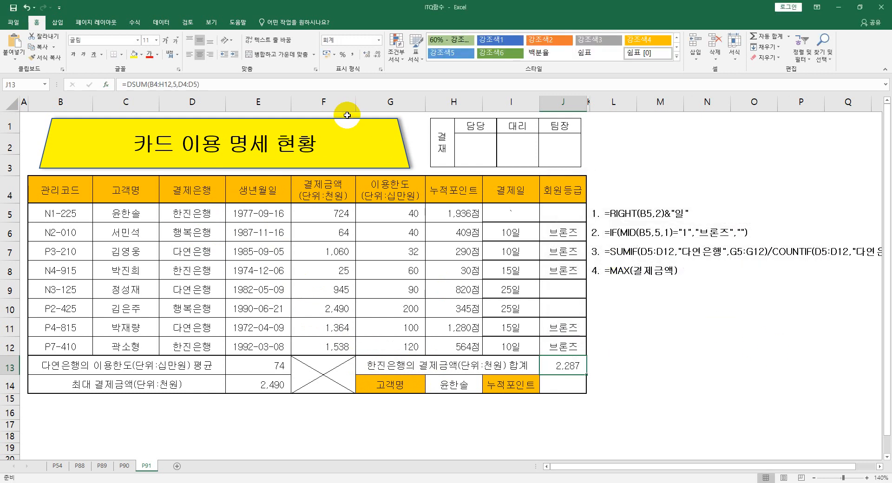
- Copy J13's formula text and enter it in L9 as the note "5. =DSUM(B4:H12,5,D4:D5)"
left_click(107, 84)
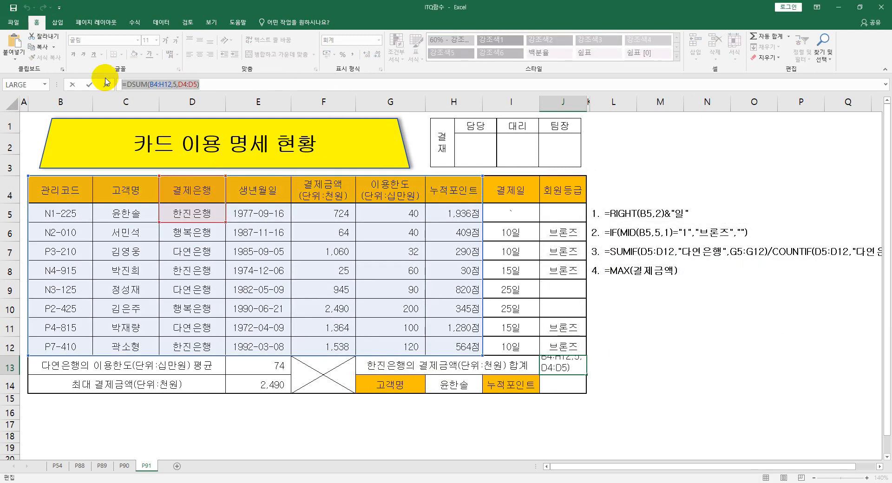
key("Escape")
left_click(597, 289)
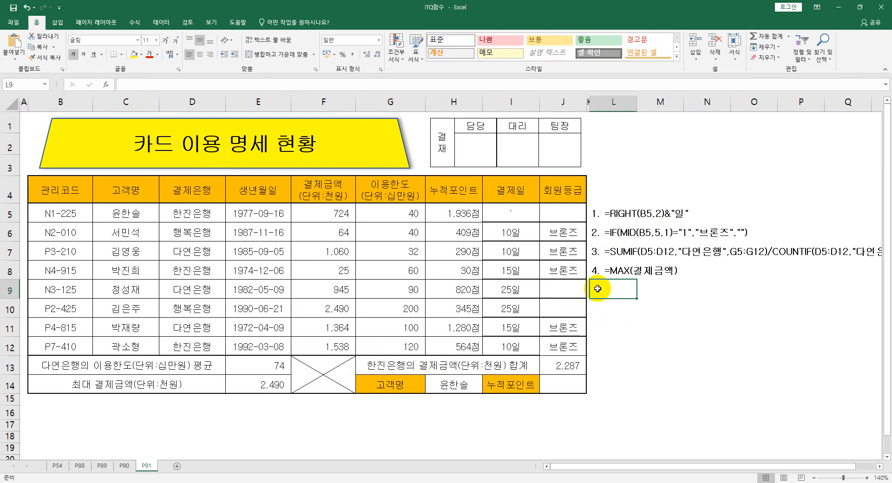
type("5.")
type("=DSUM(B4:H12,5,D4:D5)")
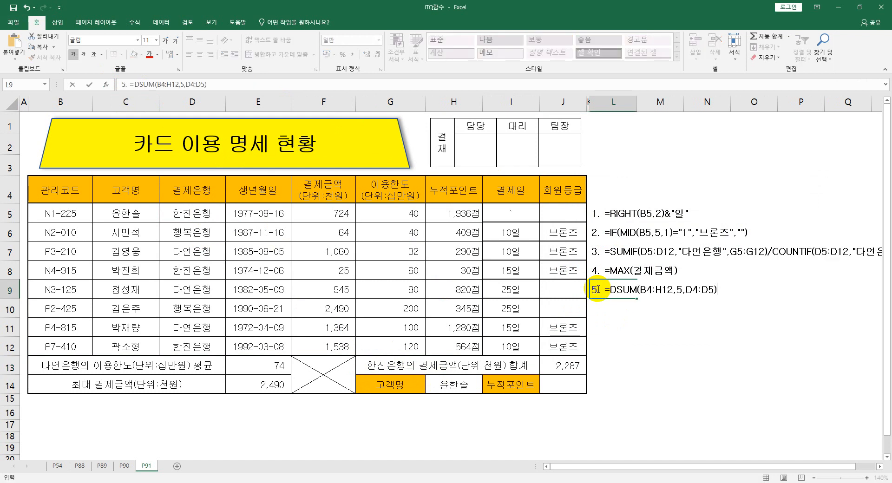
key("Return")
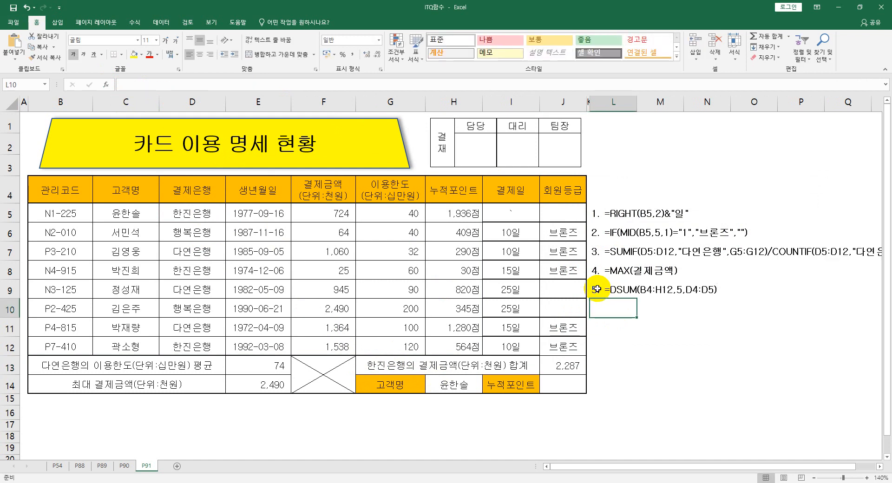
- Enter a VLOOKUP formula in J14 with lookup value H14, table C5:H12, column 6 and range lookup 0
left_click(563, 389)
type("=vl")
key("Tab")
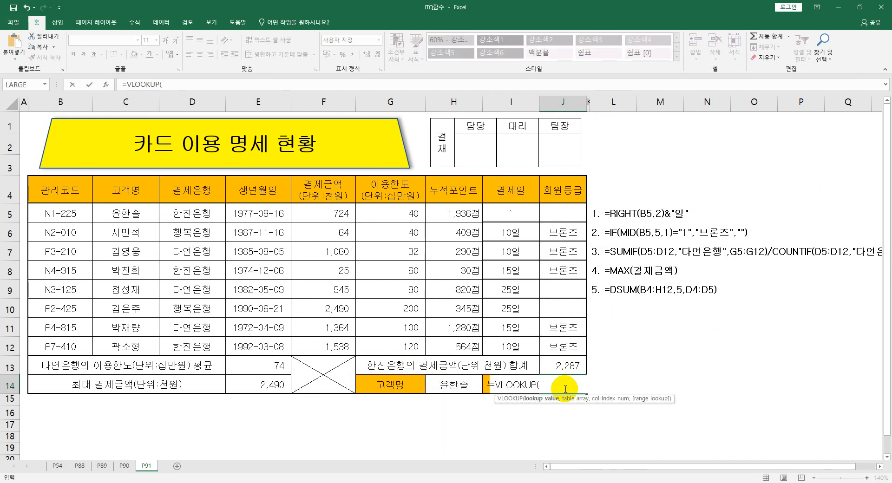
left_click(105, 85)
left_click(456, 383)
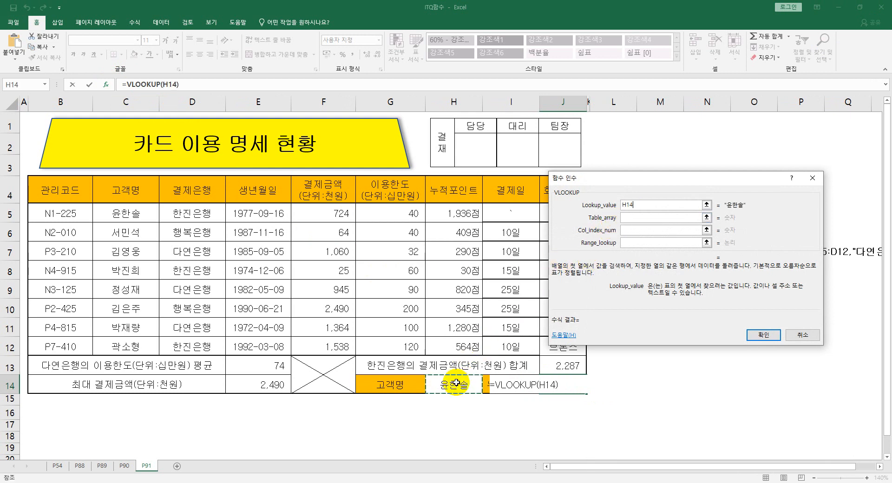
left_click(636, 244)
type("0")
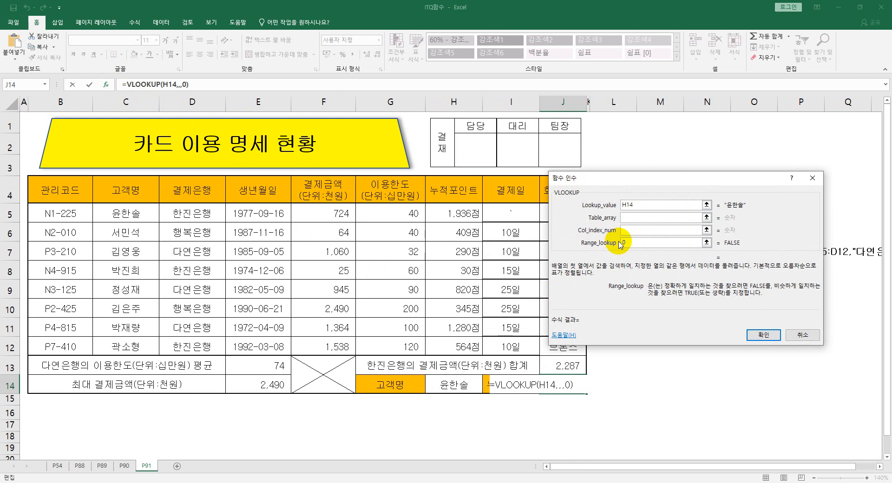
left_click(630, 218)
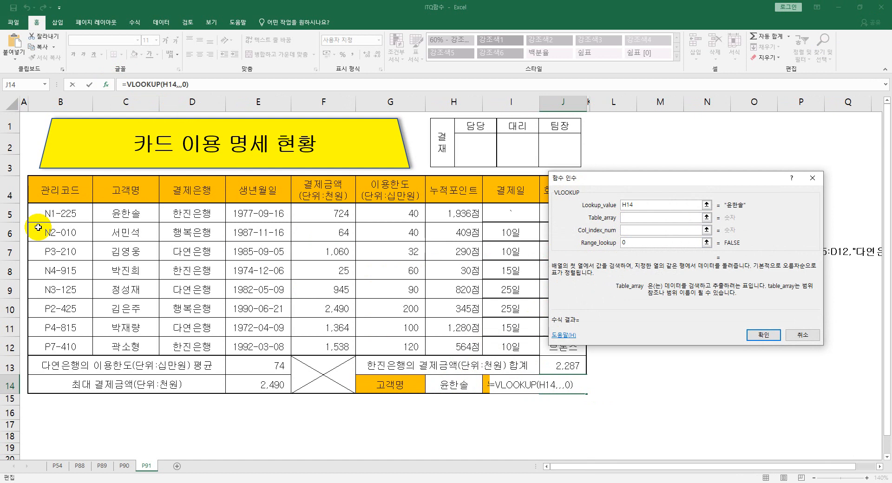
left_click_drag(118, 209, 441, 344)
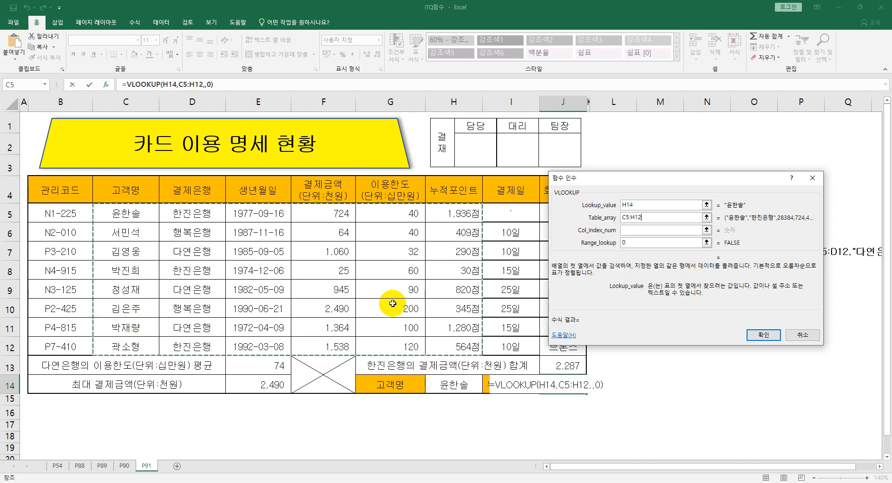
left_click(649, 231)
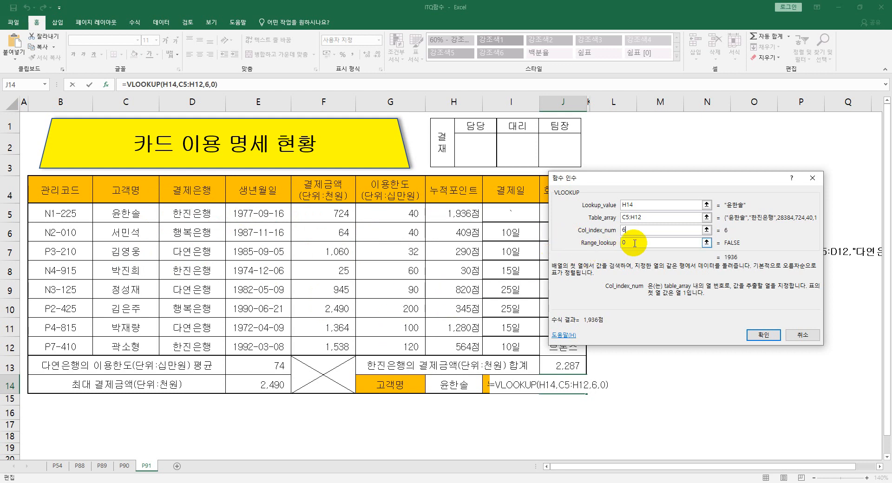
left_click(764, 336)
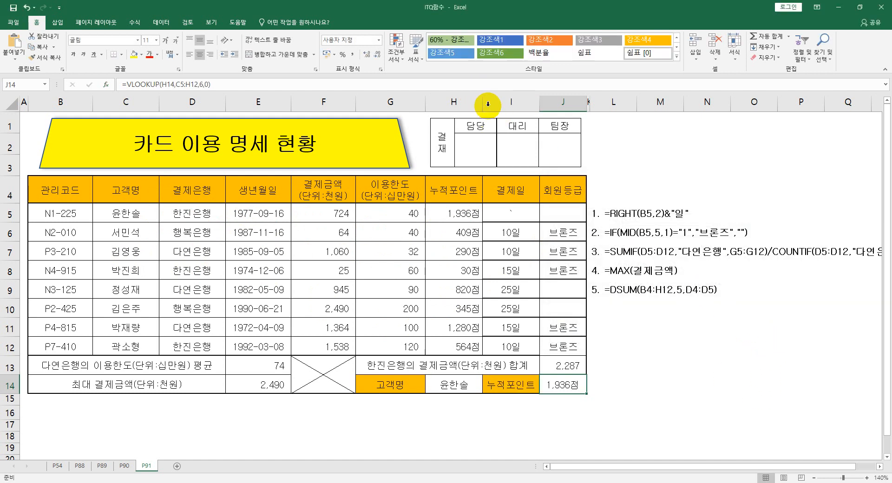
- Copy J14's formula text and enter it in L10 as the note "6. =VLOOKUP(H14,C5:H12,6,0)"
left_click_drag(240, 85, 112, 62)
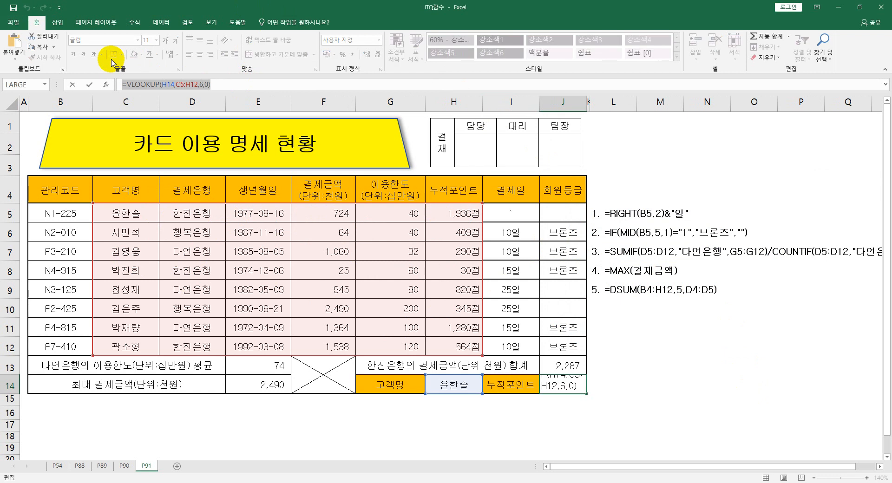
key("Escape")
left_click(599, 309)
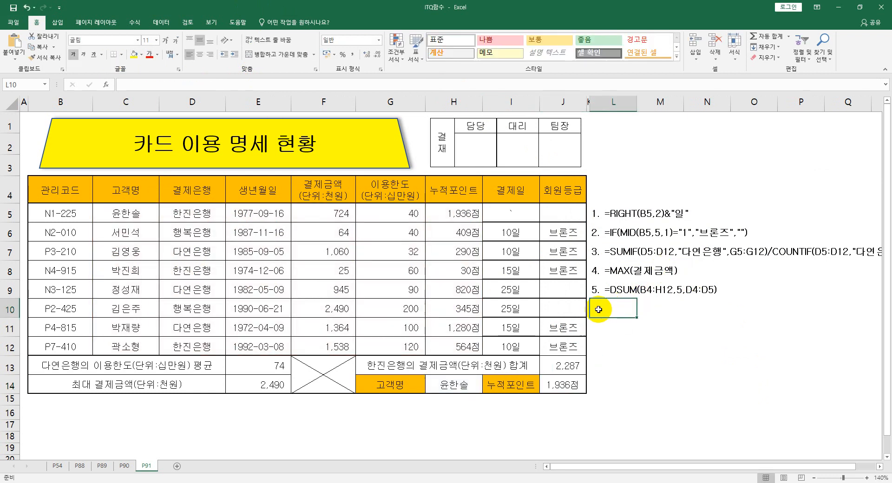
type("6.")
key("ctrl+v")
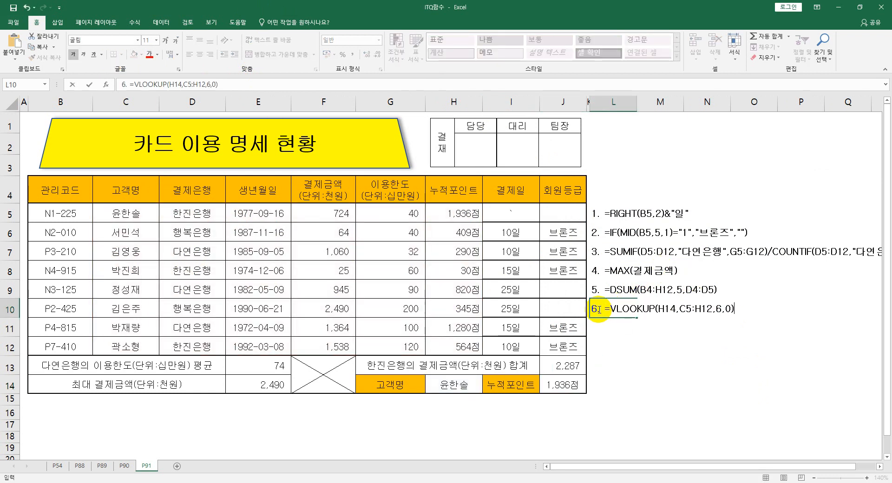
key("Return")
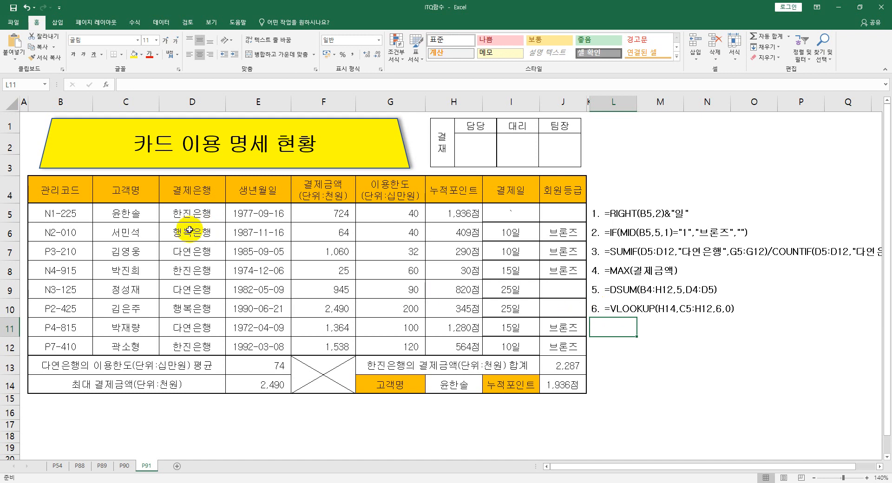
- Start a formula-based conditional formatting rule for B5:J12 with the condition =$H5>=800
mouse_move(58, 213)
left_mouse_down()
mouse_move(233, 228)
mouse_move(488, 299)
mouse_move(518, 339)
mouse_move(551, 346)
left_mouse_up()
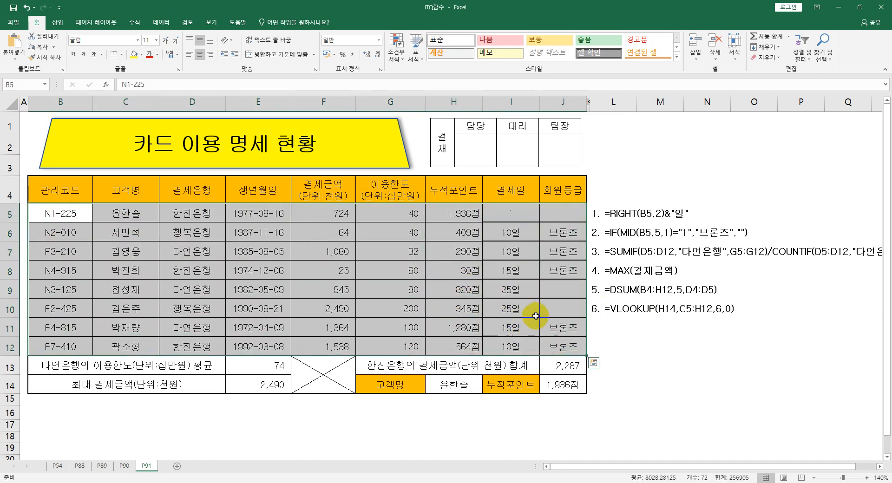
left_click(396, 52)
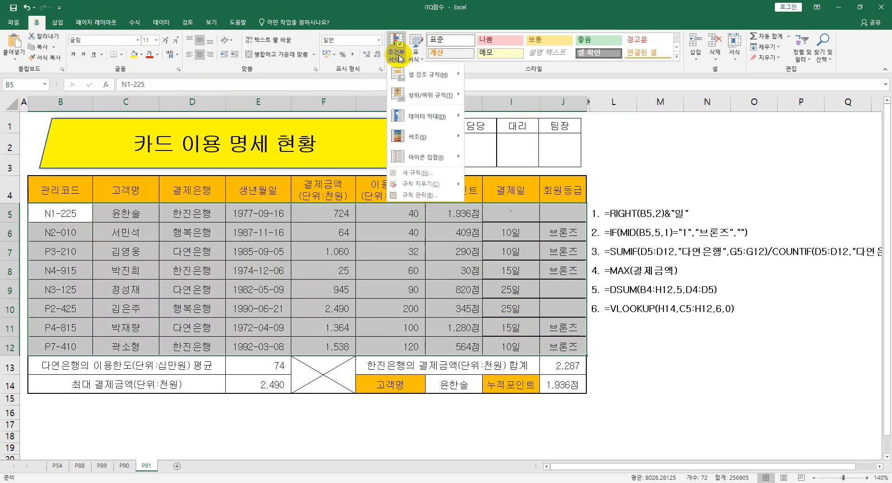
left_click(423, 175)
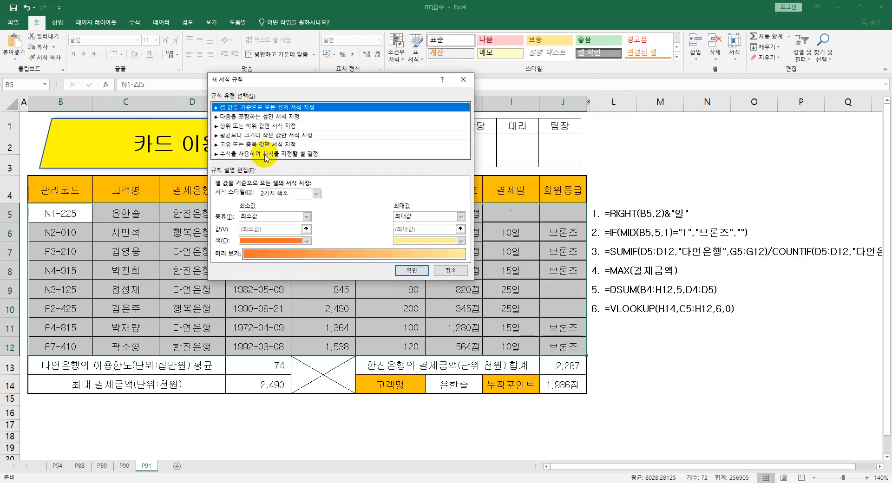
left_click(262, 153)
left_click(263, 195)
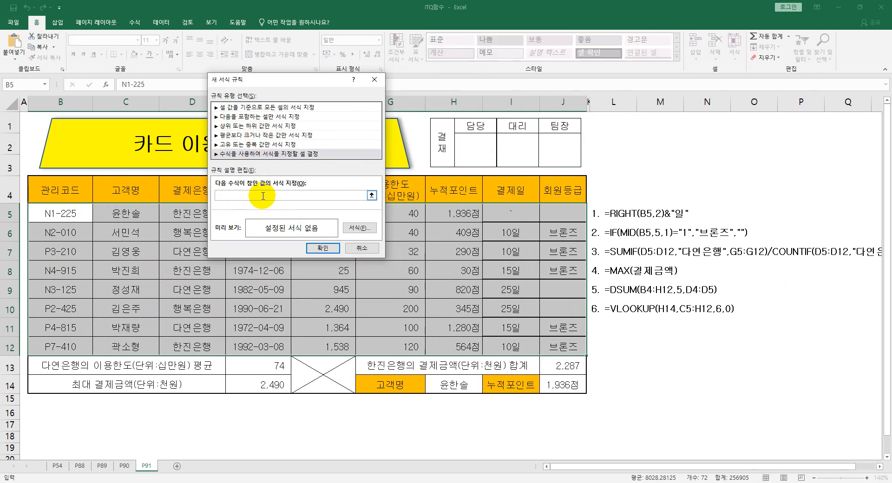
left_click(450, 215)
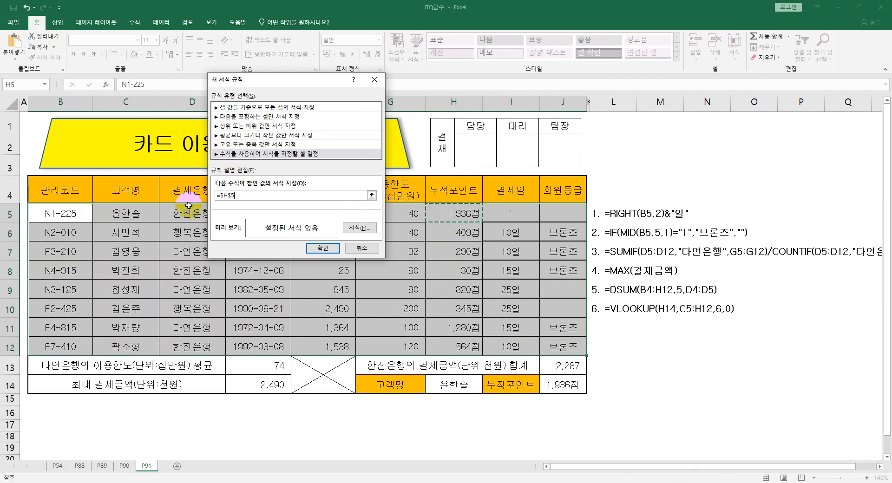
key("F4")
key("F4")
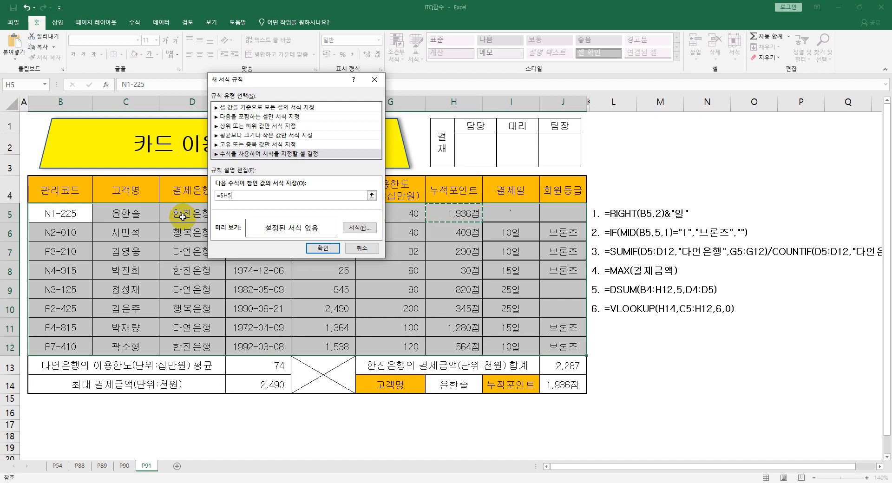
type(">=800")
- Give the conditional formatting rule a blue, bold (굵게) font and apply it to the table rows
left_click(356, 228)
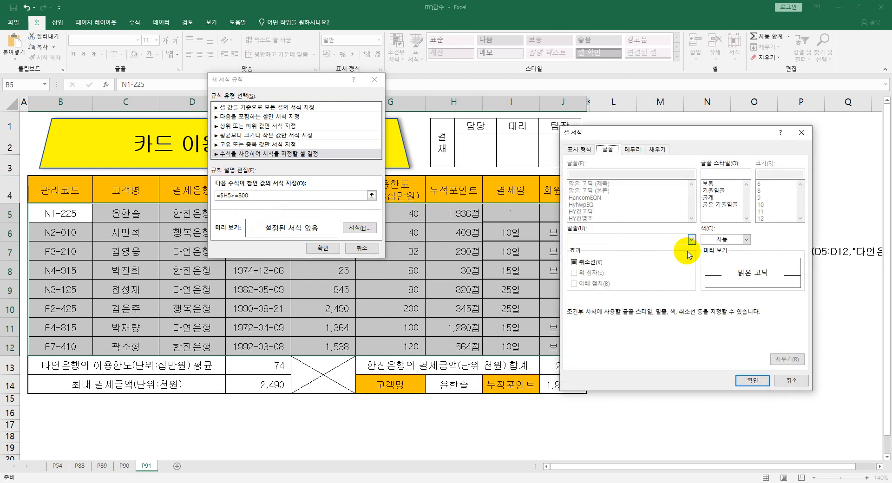
left_click(718, 239)
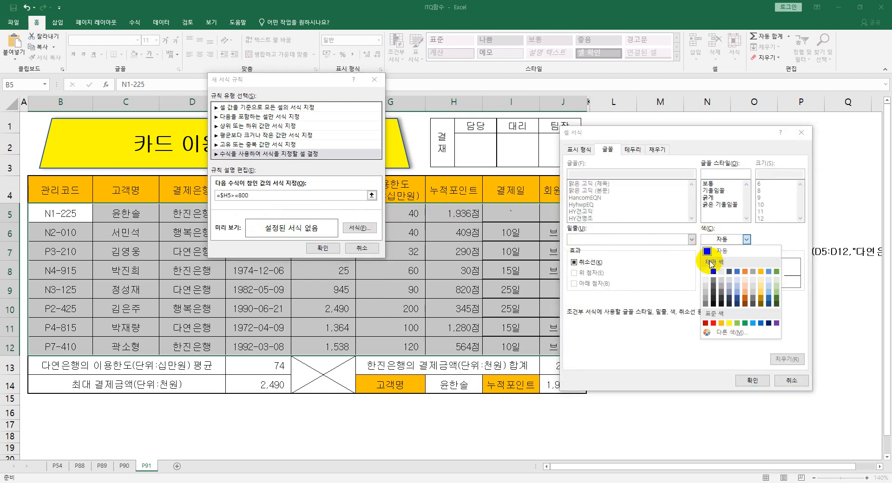
left_click(760, 323)
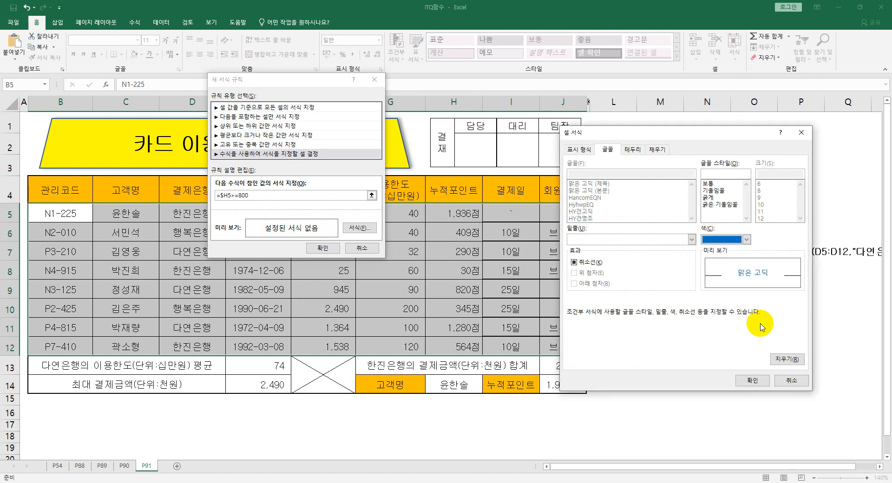
left_click(705, 198)
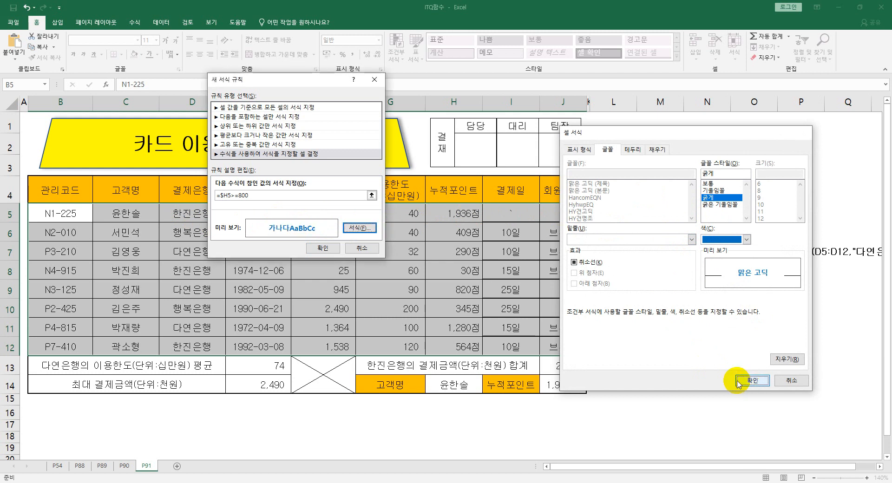
left_click(752, 380)
left_click(322, 248)
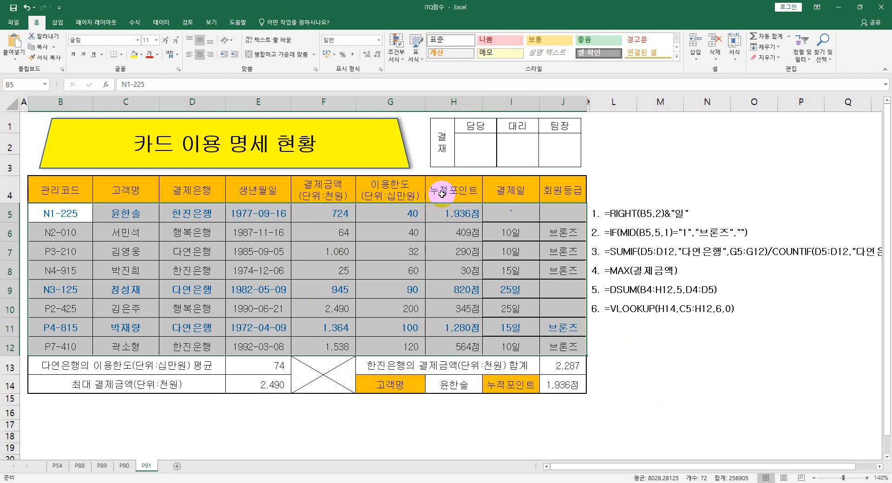
- Reopen the conditional formatting rule for B5:J12 and copy its condition formula =$H5>=800
left_click(398, 60)
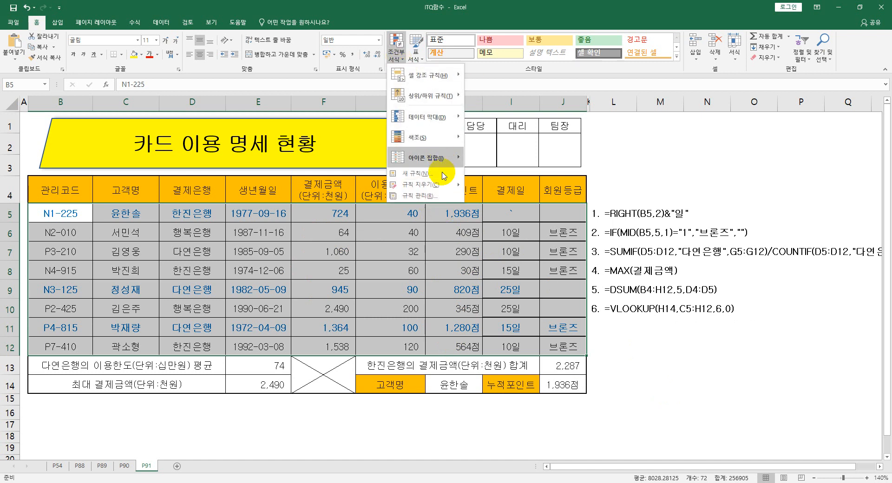
left_click(423, 194)
left_click(228, 131)
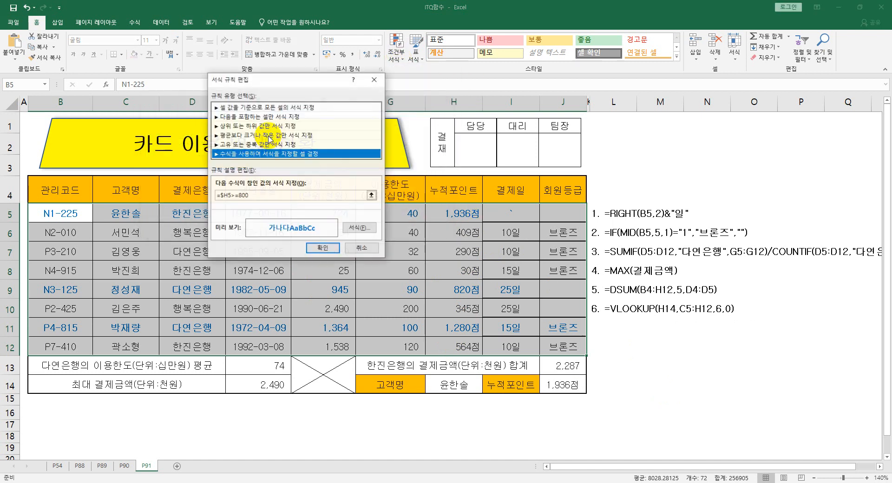
left_click(303, 192)
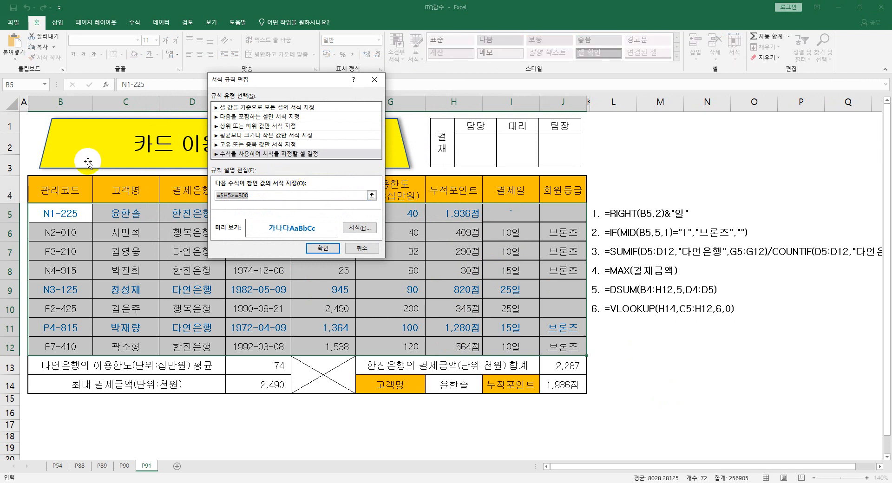
left_click(323, 248)
left_click(356, 228)
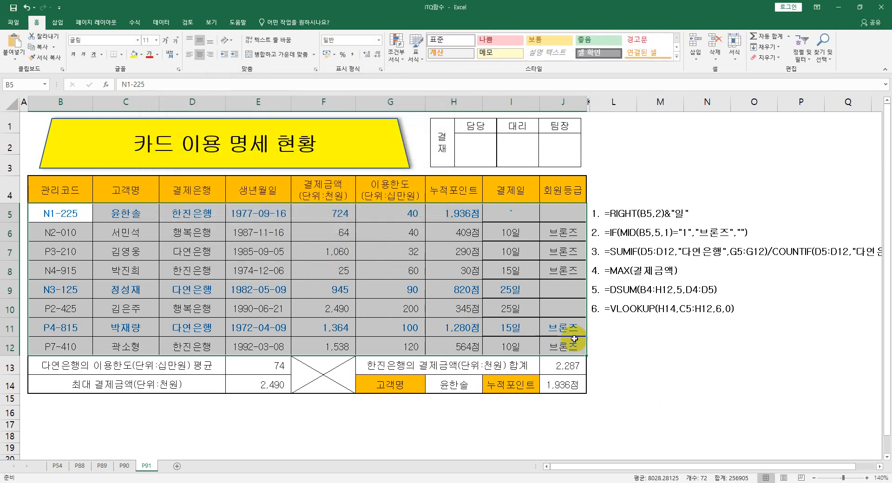
- Enter the note "7. =$H5>=800" in L11, then left-align it and make it bold
left_click(597, 324)
type("7")
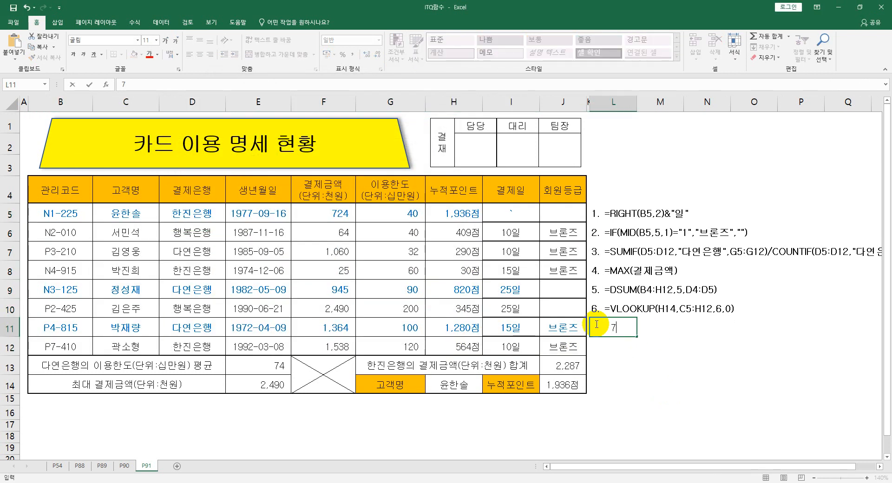
type(". =$H5>=800")
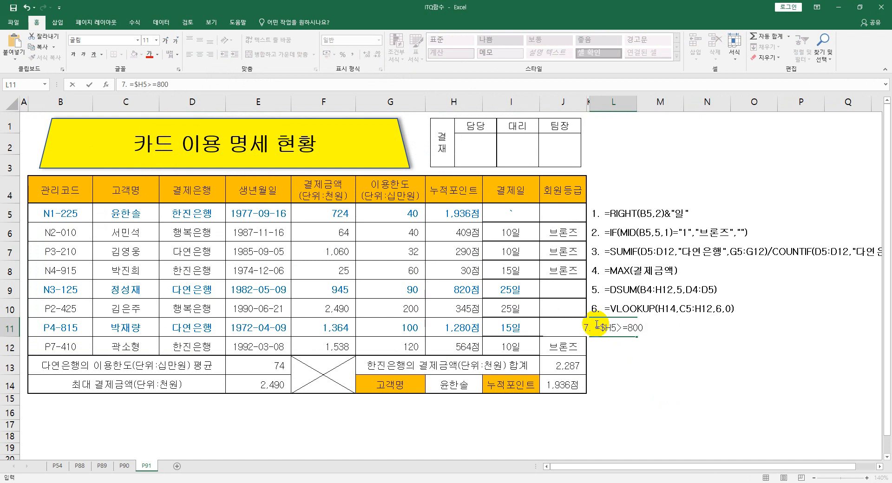
left_click(642, 399)
left_click(612, 328)
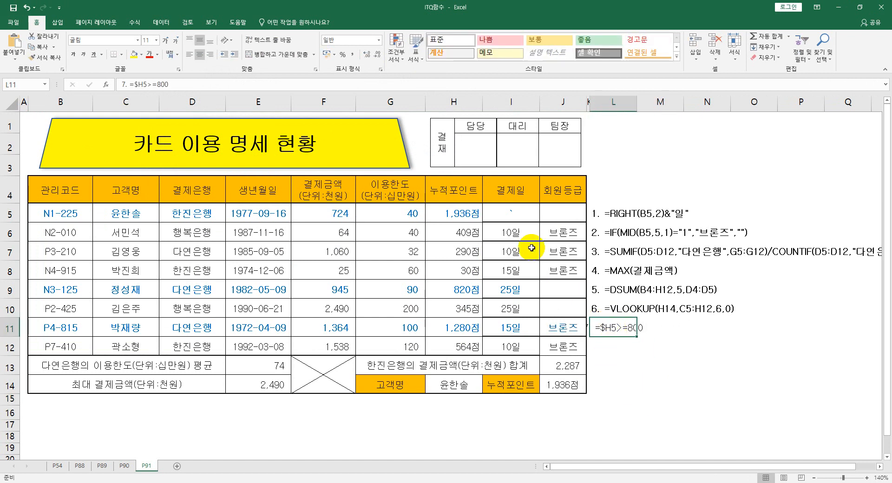
left_click(189, 54)
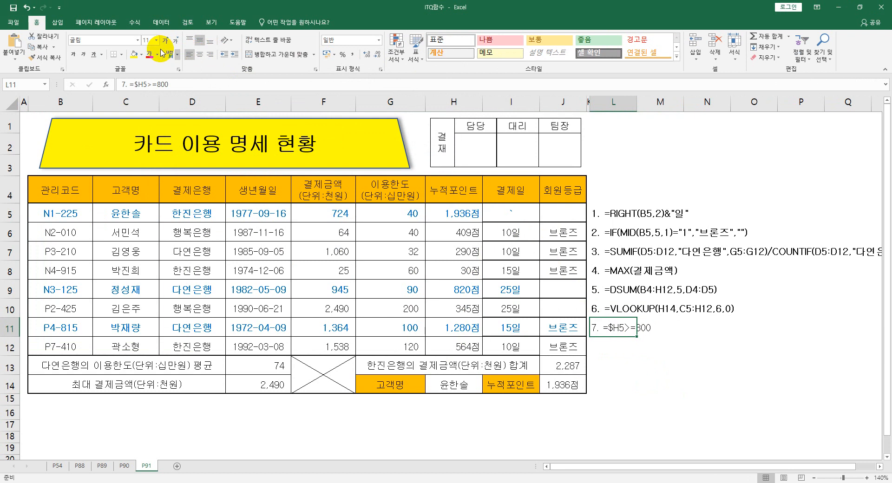
left_click(73, 55)
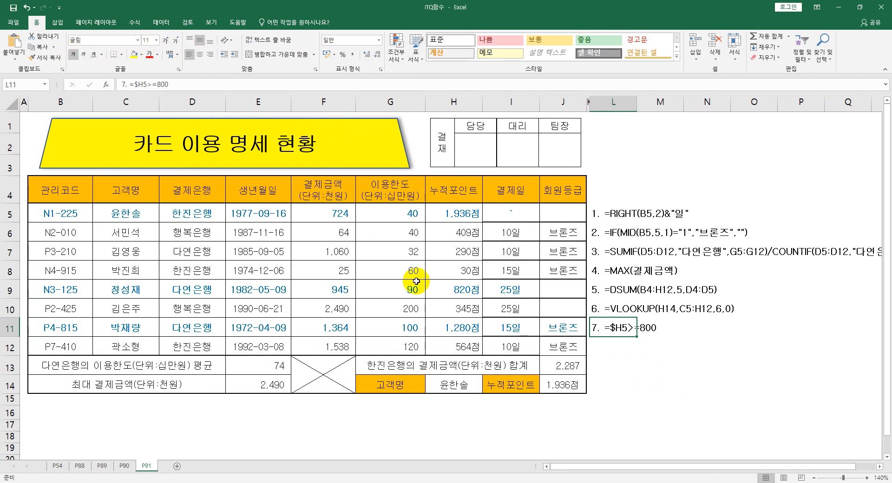
left_click(641, 388)
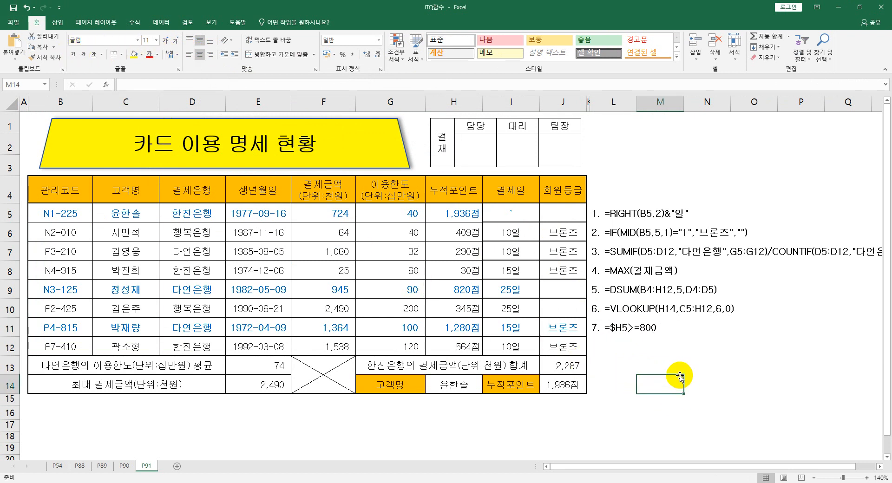
- Review the seven numbered formula notes beside the card usage table on sheet P91 at 200% magnification
left_click(879, 467)
left_click(880, 468)
left_click(879, 468)
left_click(879, 468)
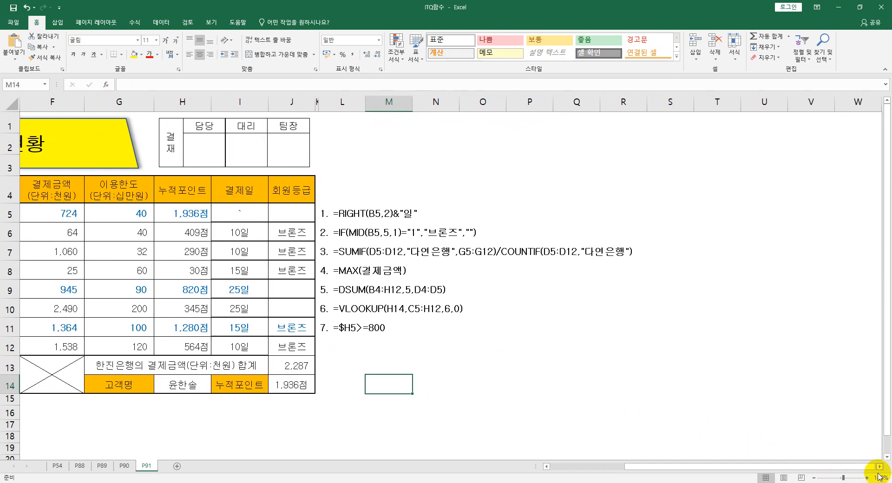
left_click(866, 477)
left_click(867, 478)
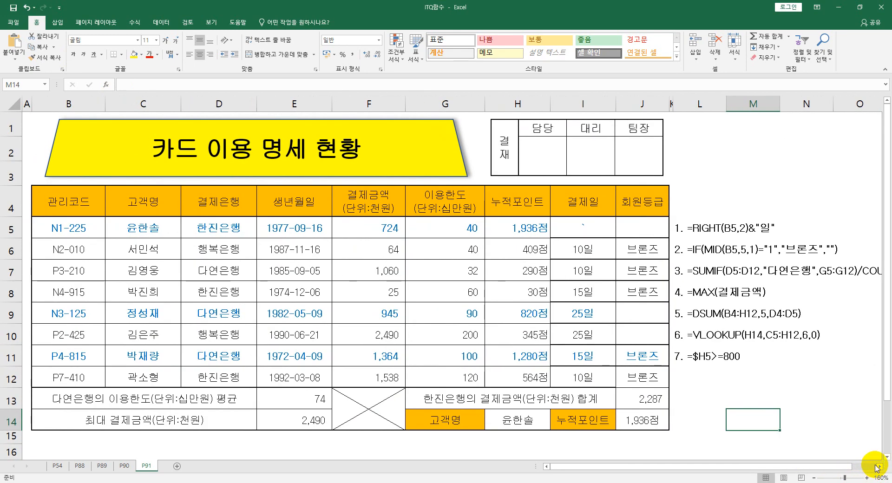
left_click(878, 467)
left_click(878, 468)
left_click(878, 467)
left_click(877, 467)
left_click(878, 467)
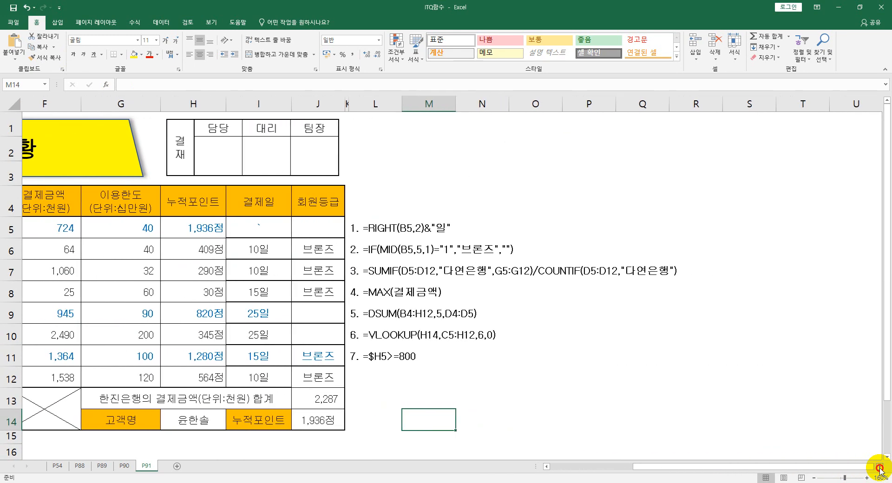
left_click(879, 468)
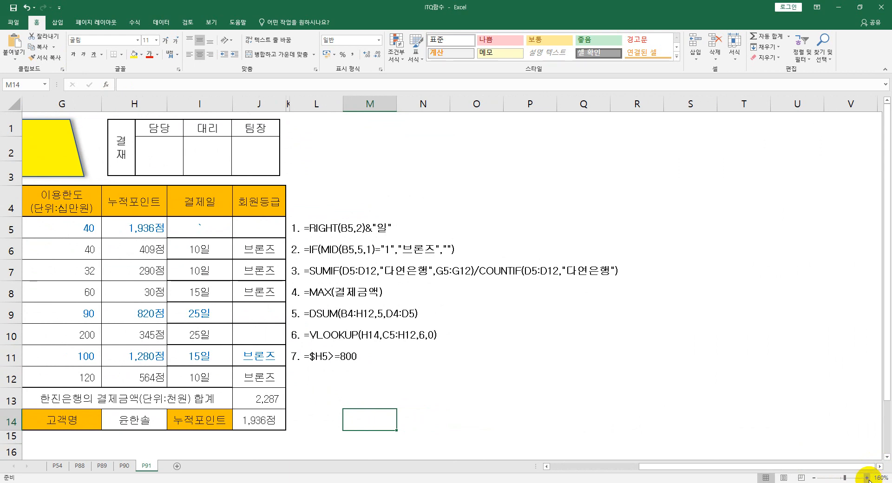
left_click(867, 477)
left_click(866, 478)
left_click(866, 478)
left_click(867, 478)
left_click(878, 468)
left_click(879, 468)
left_click(878, 468)
left_click(878, 468)
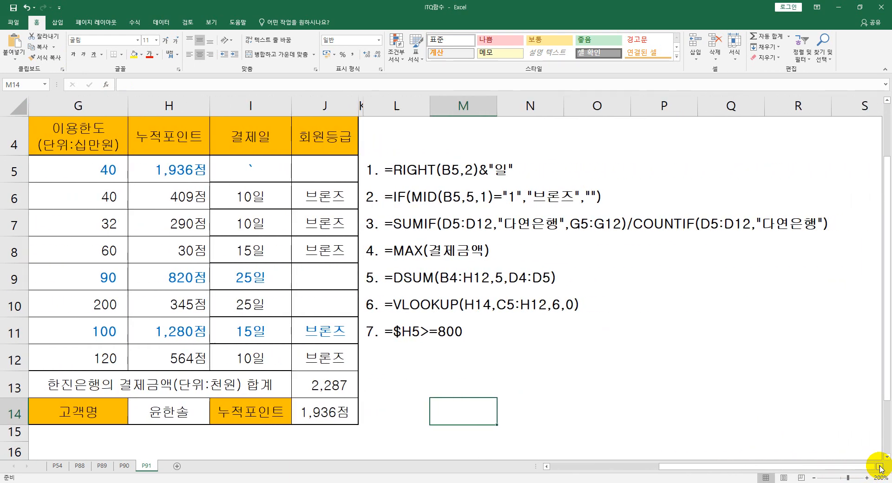
left_click(879, 467)
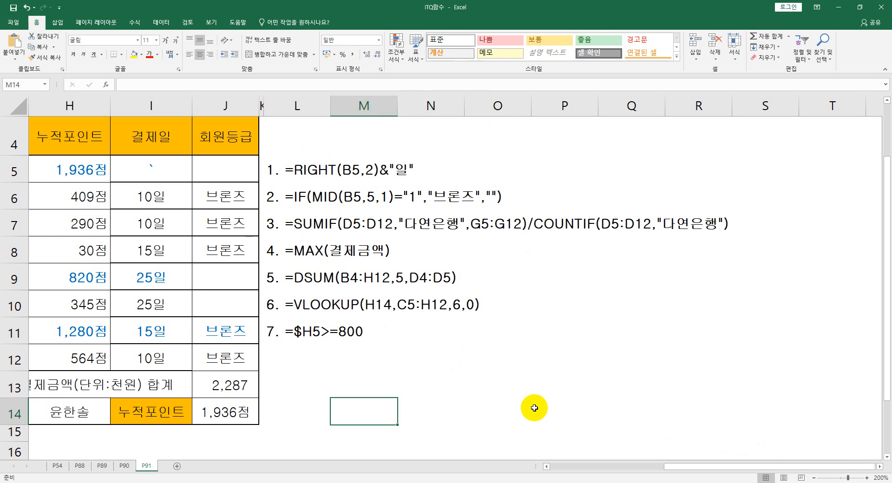
- Review the seven numbered formula notes on sheet P90 at 200% magnification
left_click(124, 465)
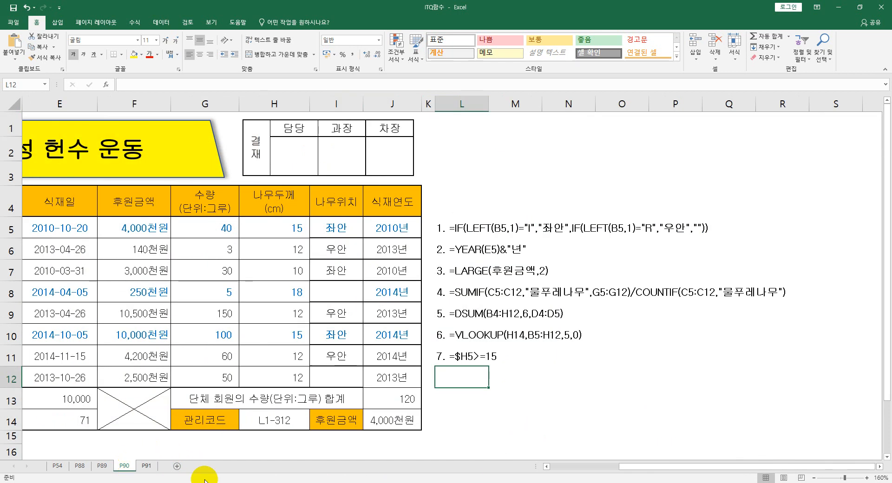
left_click(867, 477)
left_click(867, 477)
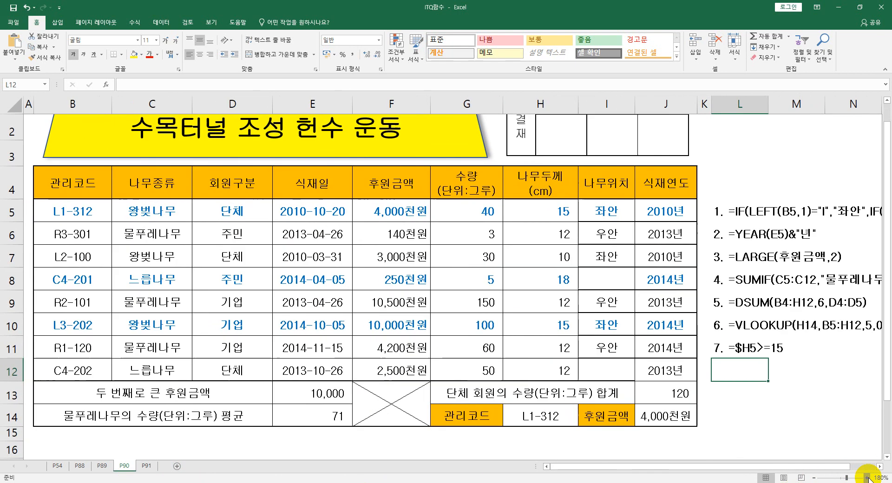
left_click(867, 477)
left_click(867, 477)
left_click(877, 469)
left_click(877, 469)
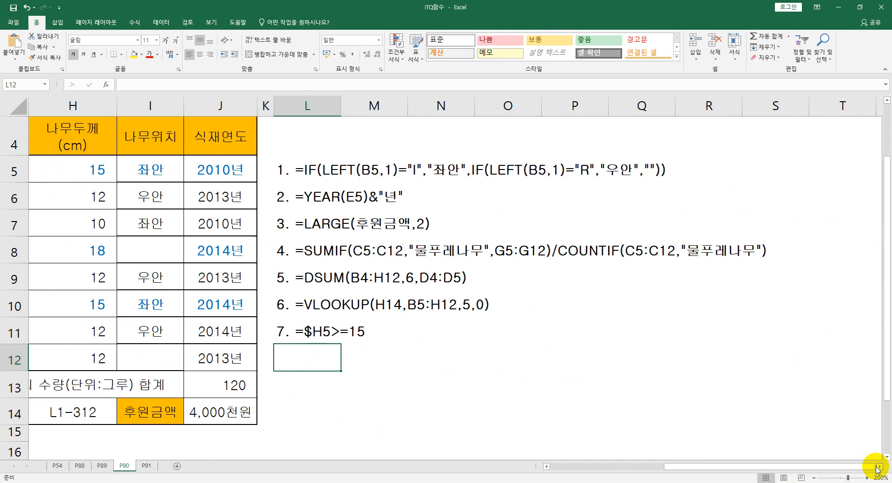
- Widen the 계약일 column I on sheet P89 so that its dates fit at 190% magnification
left_click(100, 466)
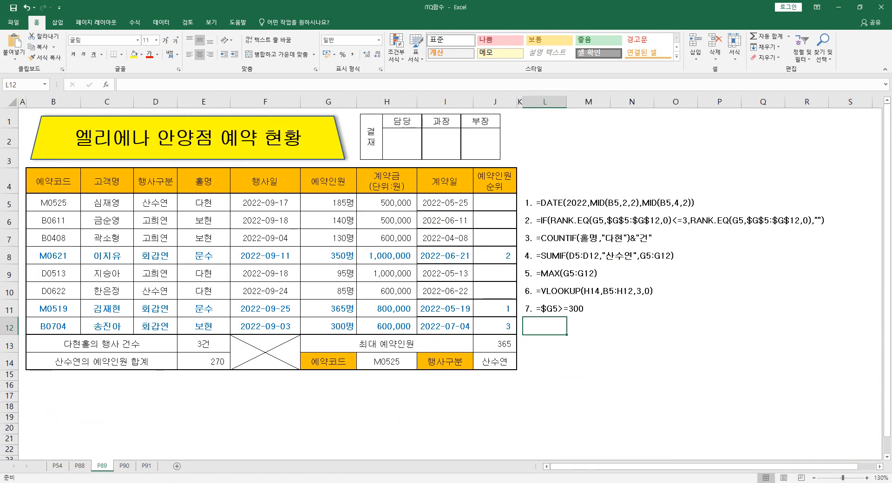
left_click(866, 477)
left_click(866, 477)
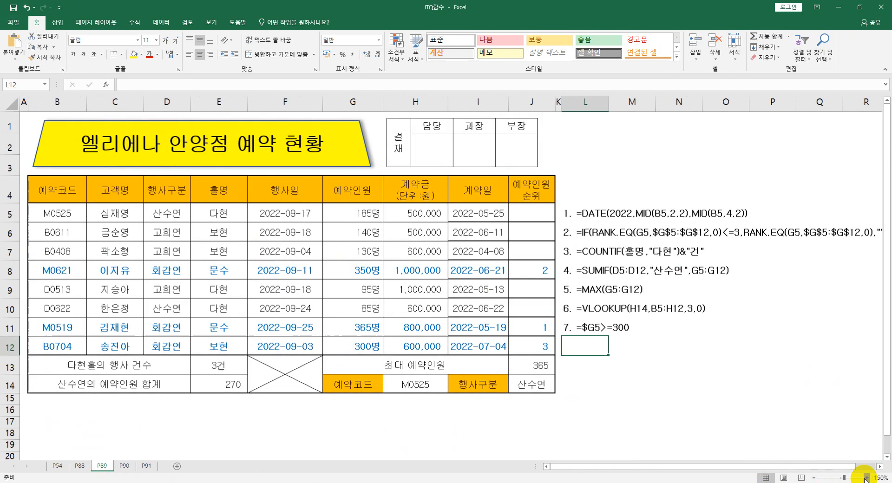
left_click(865, 477)
left_click(866, 477)
left_click(865, 478)
left_click(866, 477)
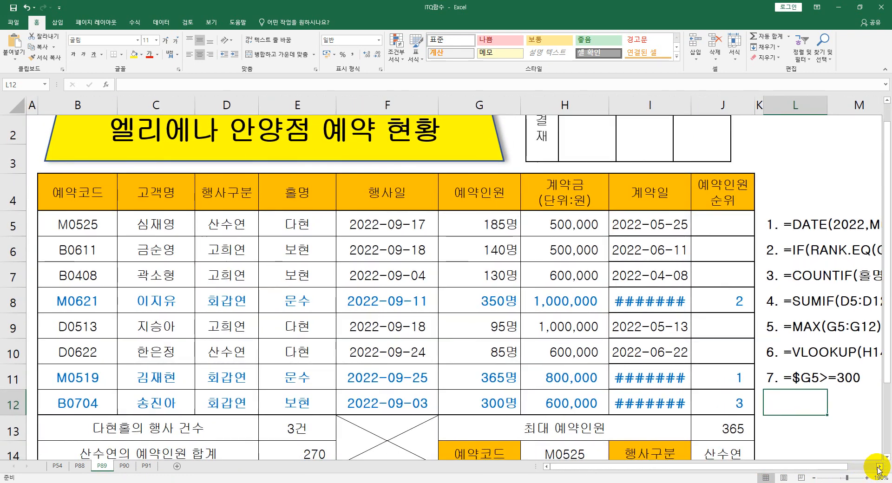
left_click(879, 466)
left_click(879, 466)
left_click(879, 466)
left_click(879, 467)
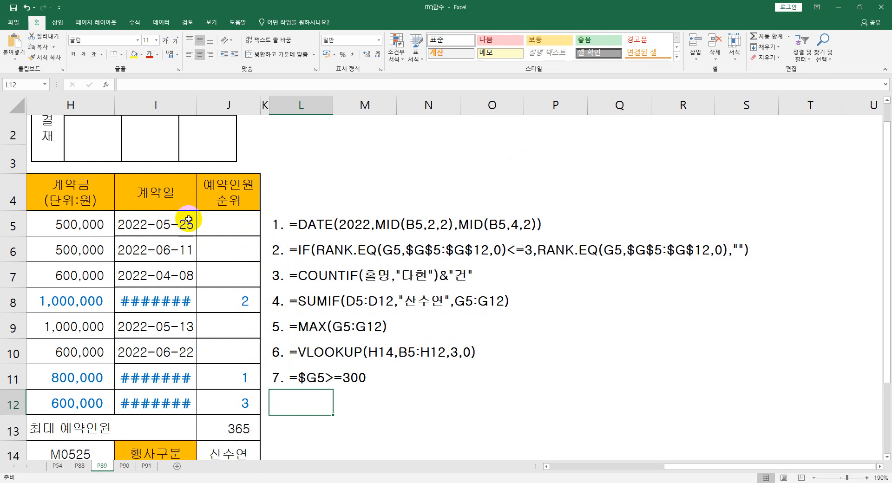
left_click_drag(197, 109, 196, 109)
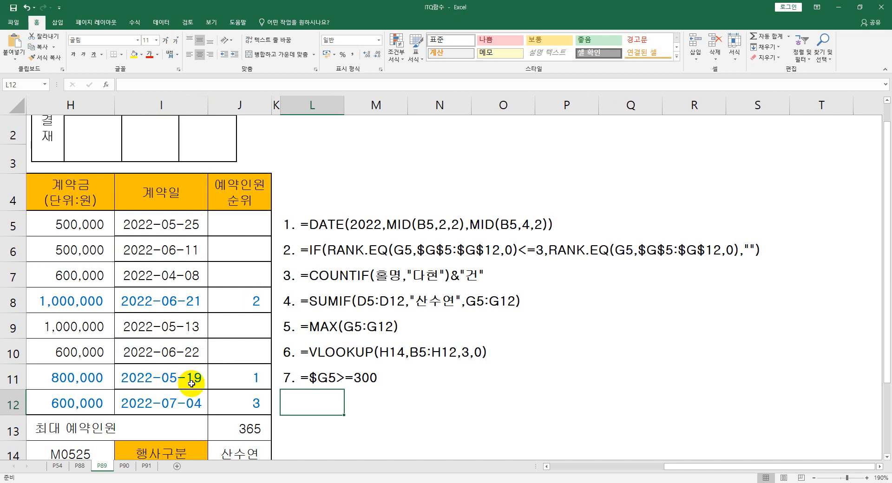
- Examine the second formula note and the IF and RANK.EQ formula in J7 with its referenced range
left_click(640, 250)
left_click(557, 250)
left_click(434, 249)
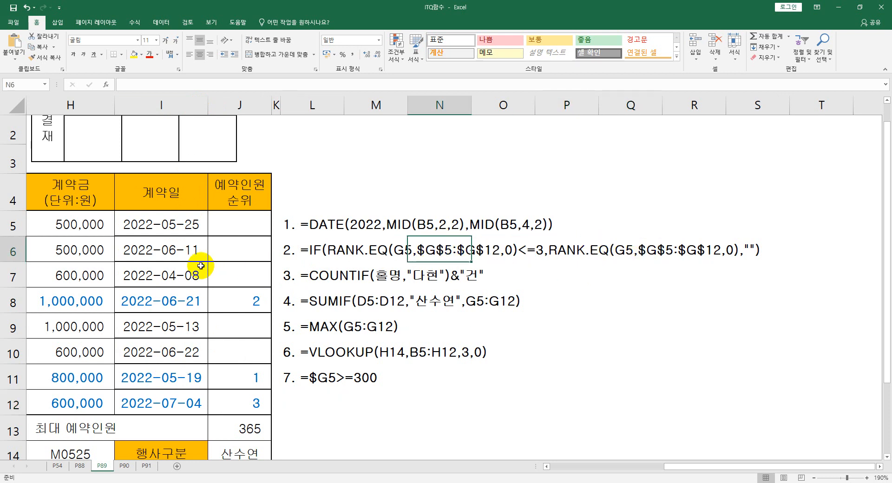
left_click(244, 280)
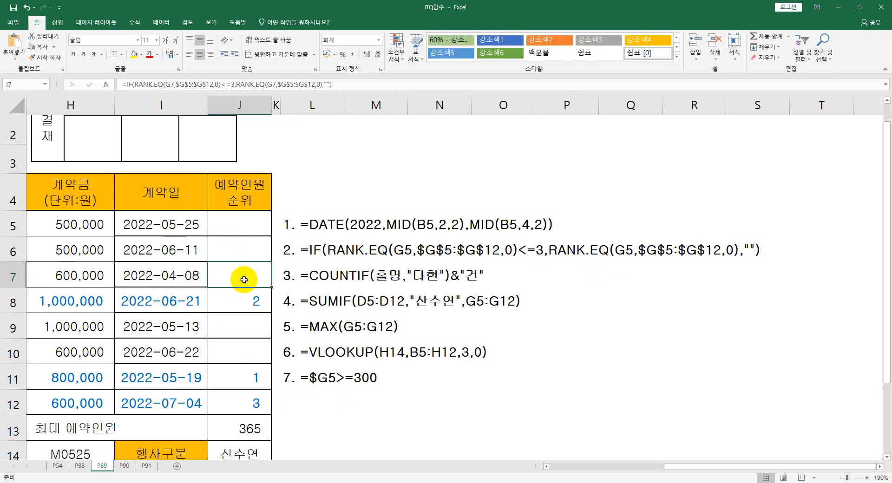
double_click(244, 279)
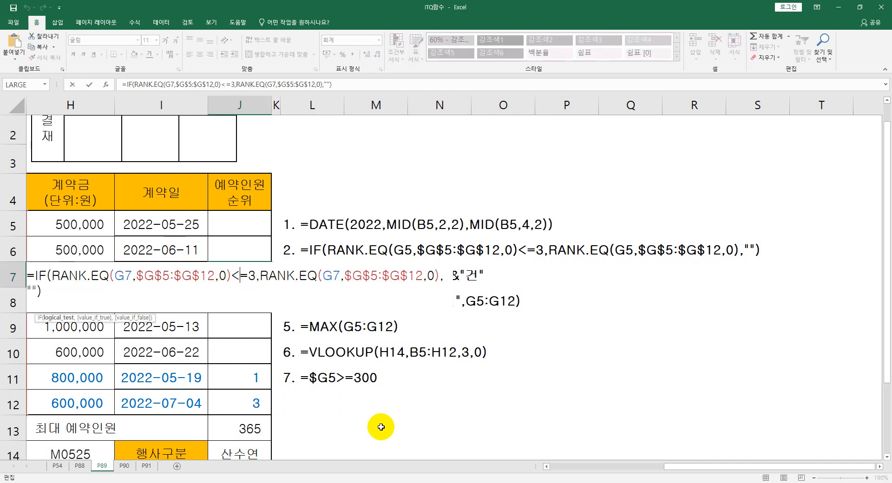
left_click_drag(673, 471, 185, 330)
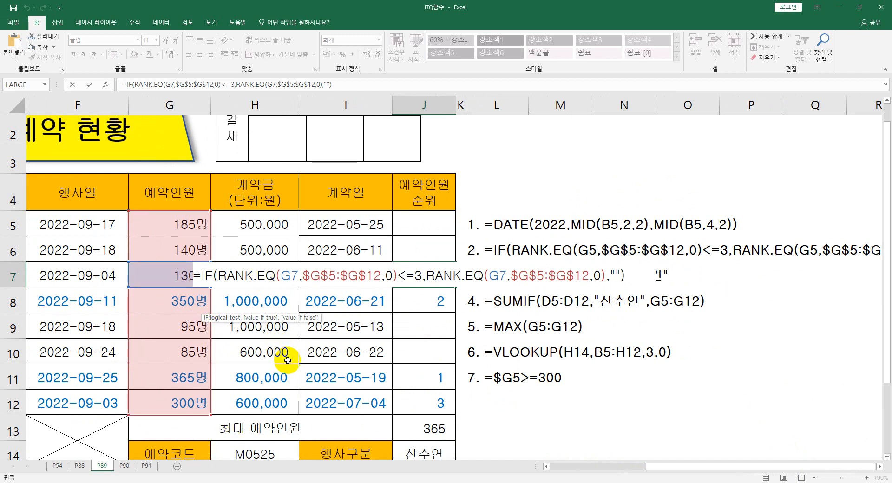
key("ctrl+Return")
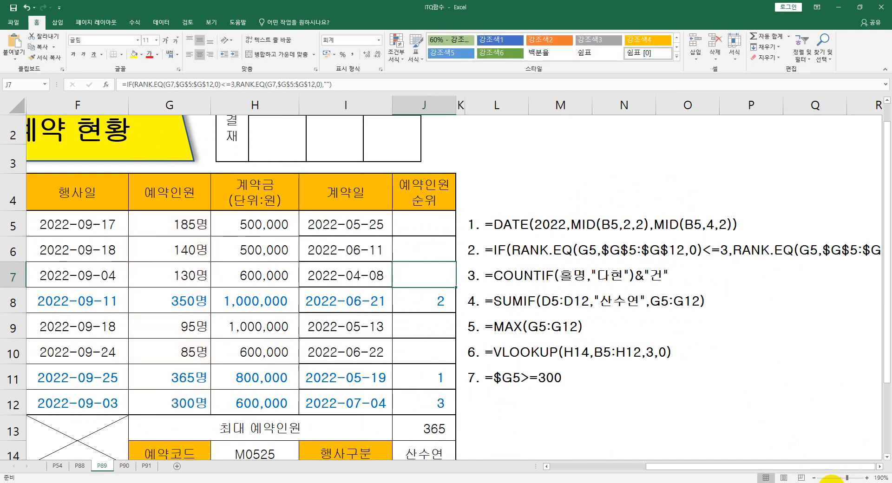
- Review the reservation table and all seven formula notes on sheet P89 at 170% magnification
left_click(857, 478)
left_click(858, 477)
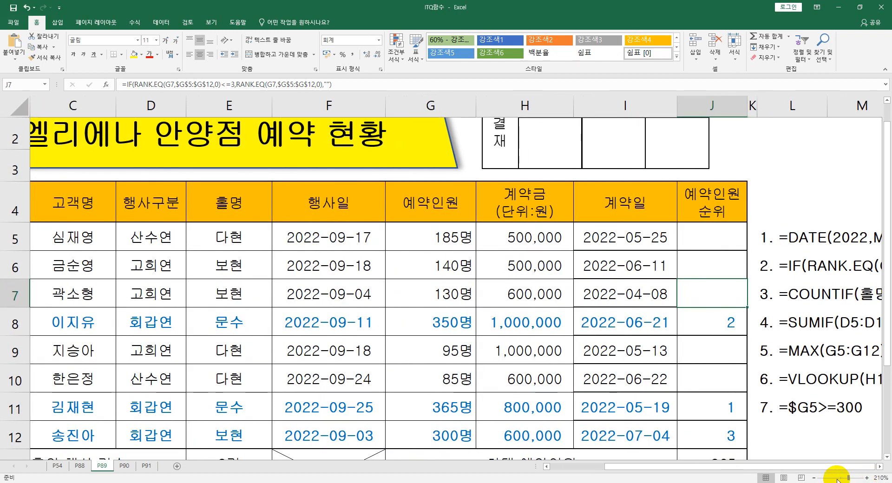
left_click(814, 477)
left_click(814, 477)
left_click(813, 477)
left_click(813, 478)
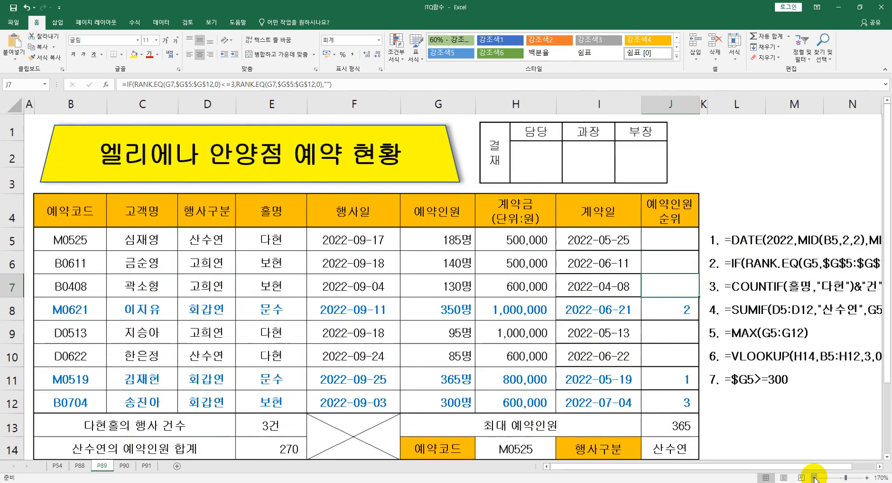
left_click(880, 467)
left_click(879, 466)
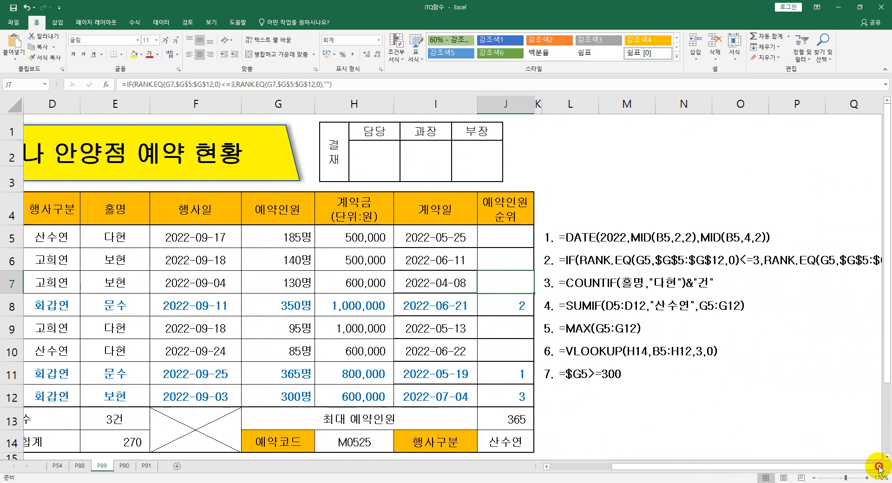
left_click(879, 466)
left_click(879, 466)
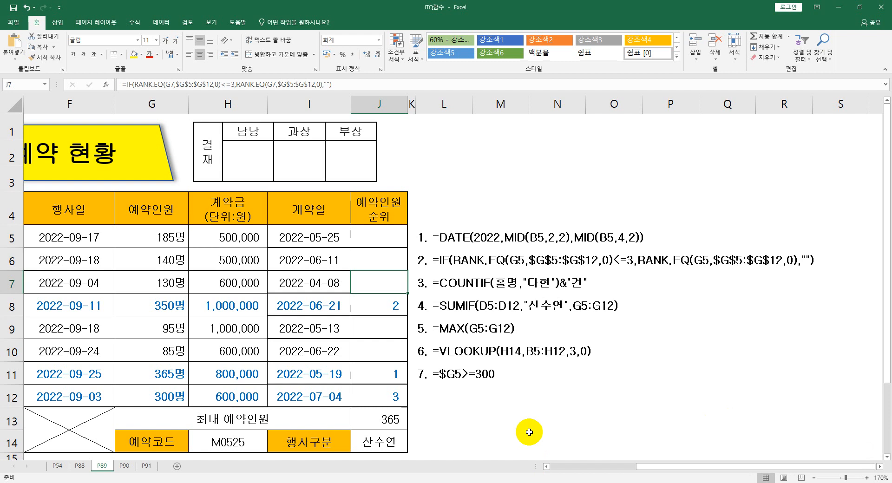
- Compare the formula notes across sheets P89, P90 and P91, ending on P91
left_click(125, 466)
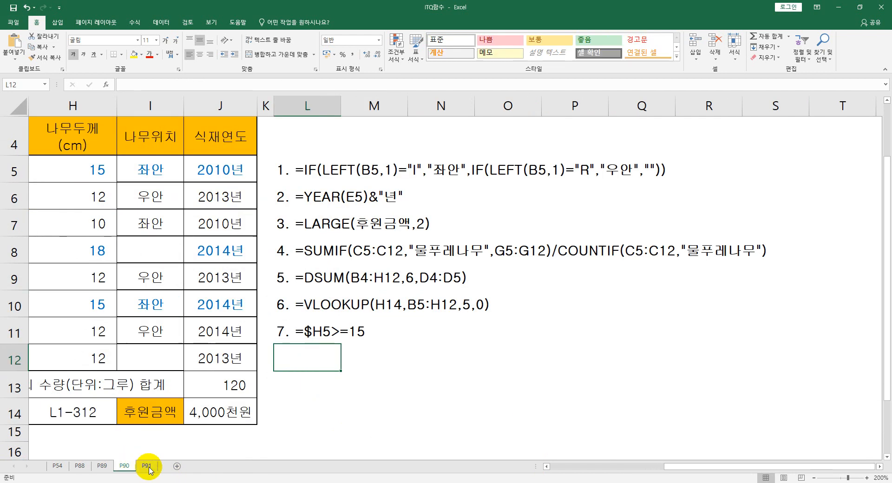
left_click(148, 466)
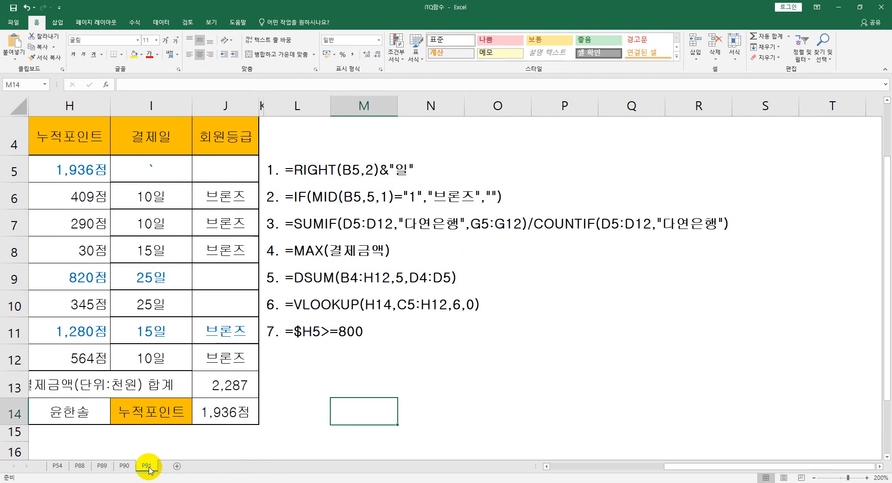
left_click(122, 470)
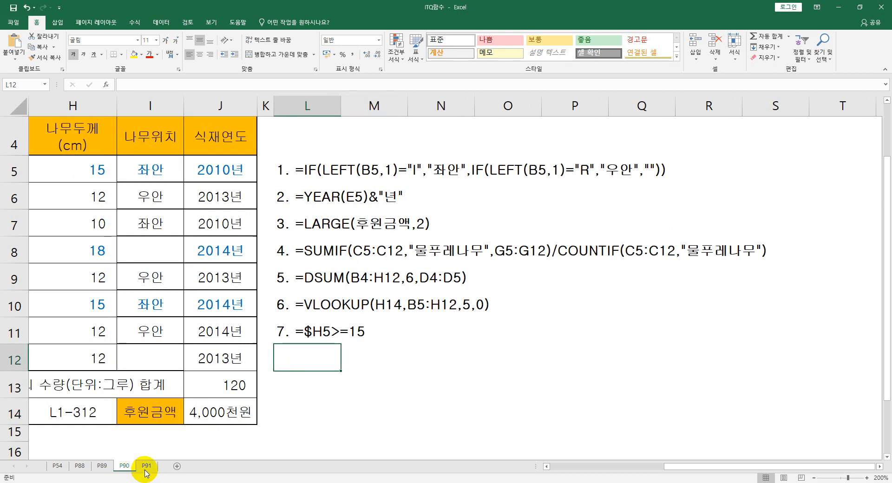
left_click(144, 470)
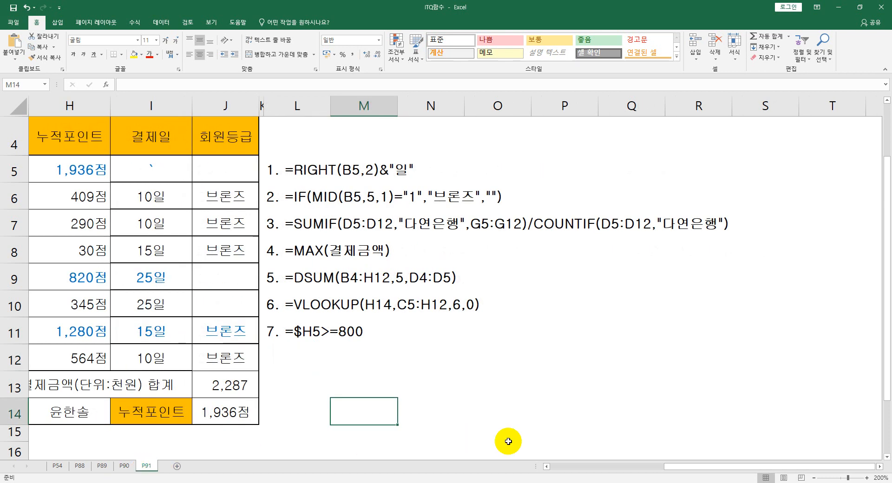
left_click(127, 466)
left_click(99, 467)
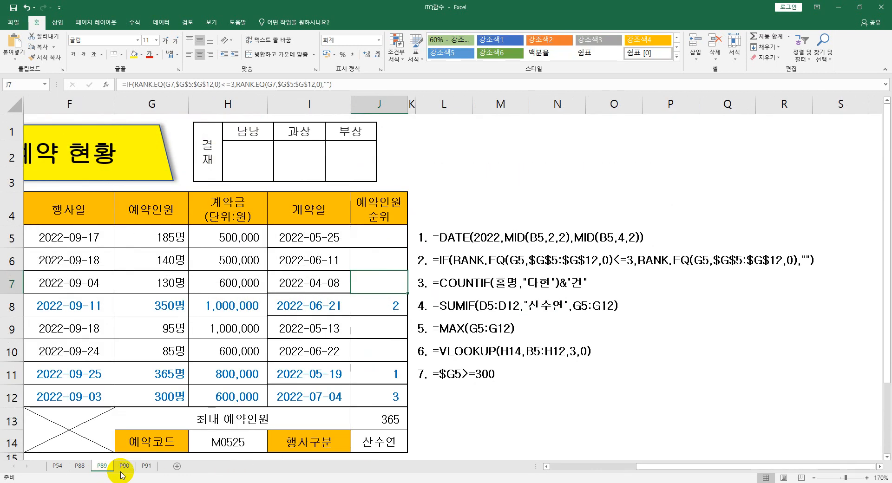
left_click(124, 466)
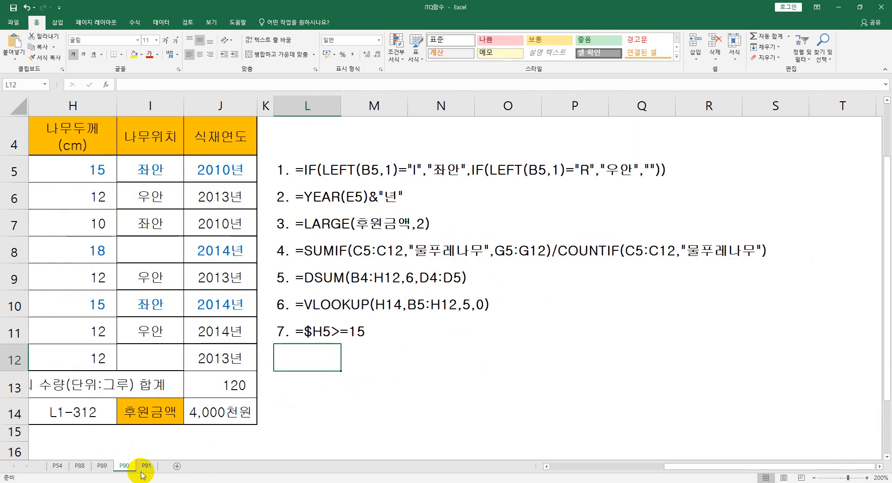
left_click(146, 466)
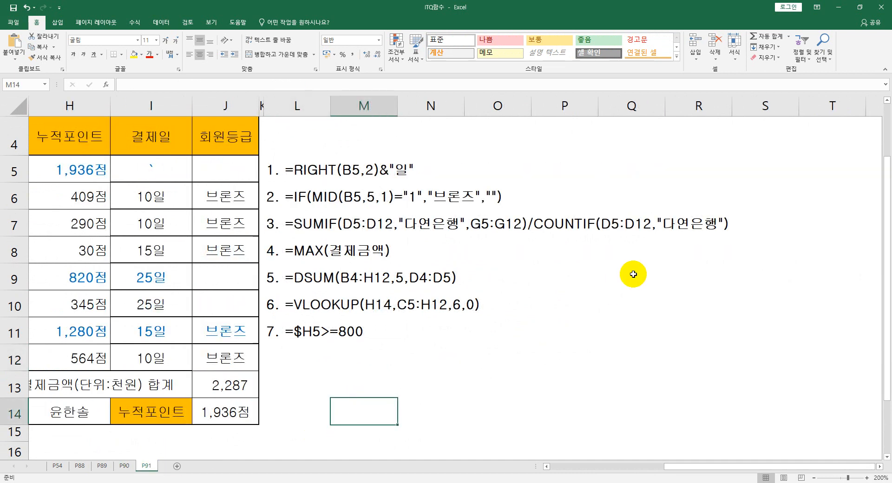